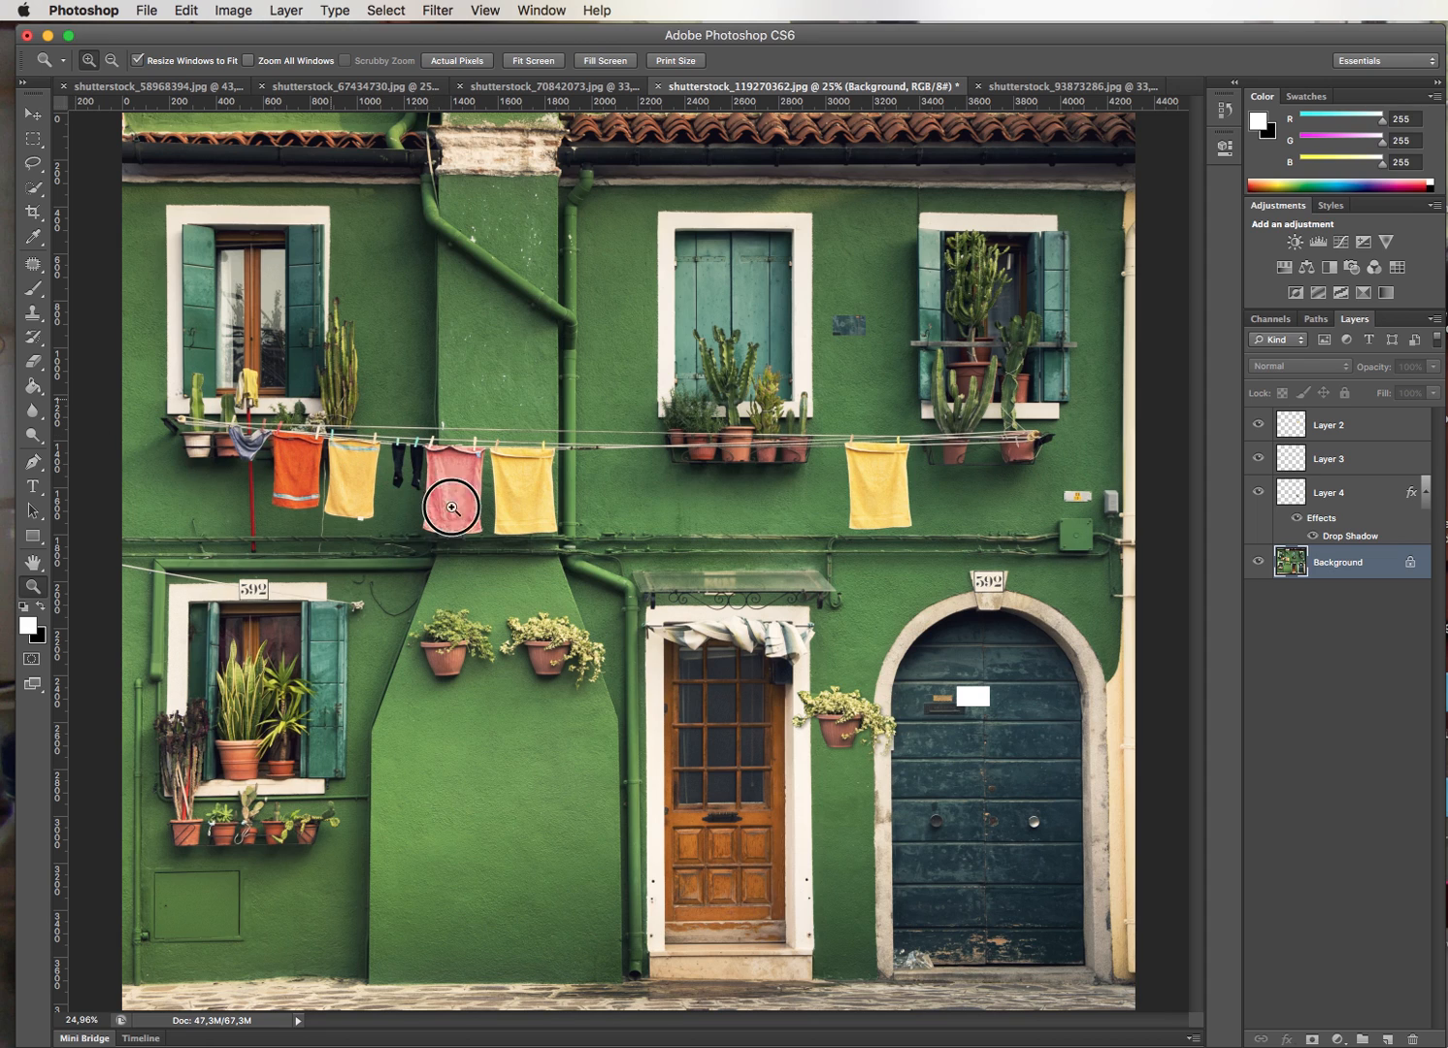
Enter Quick Mask mode with the pink towel in close view and choose the Brush tool
{"action": "left_click", "coordinate": [628, 635]}
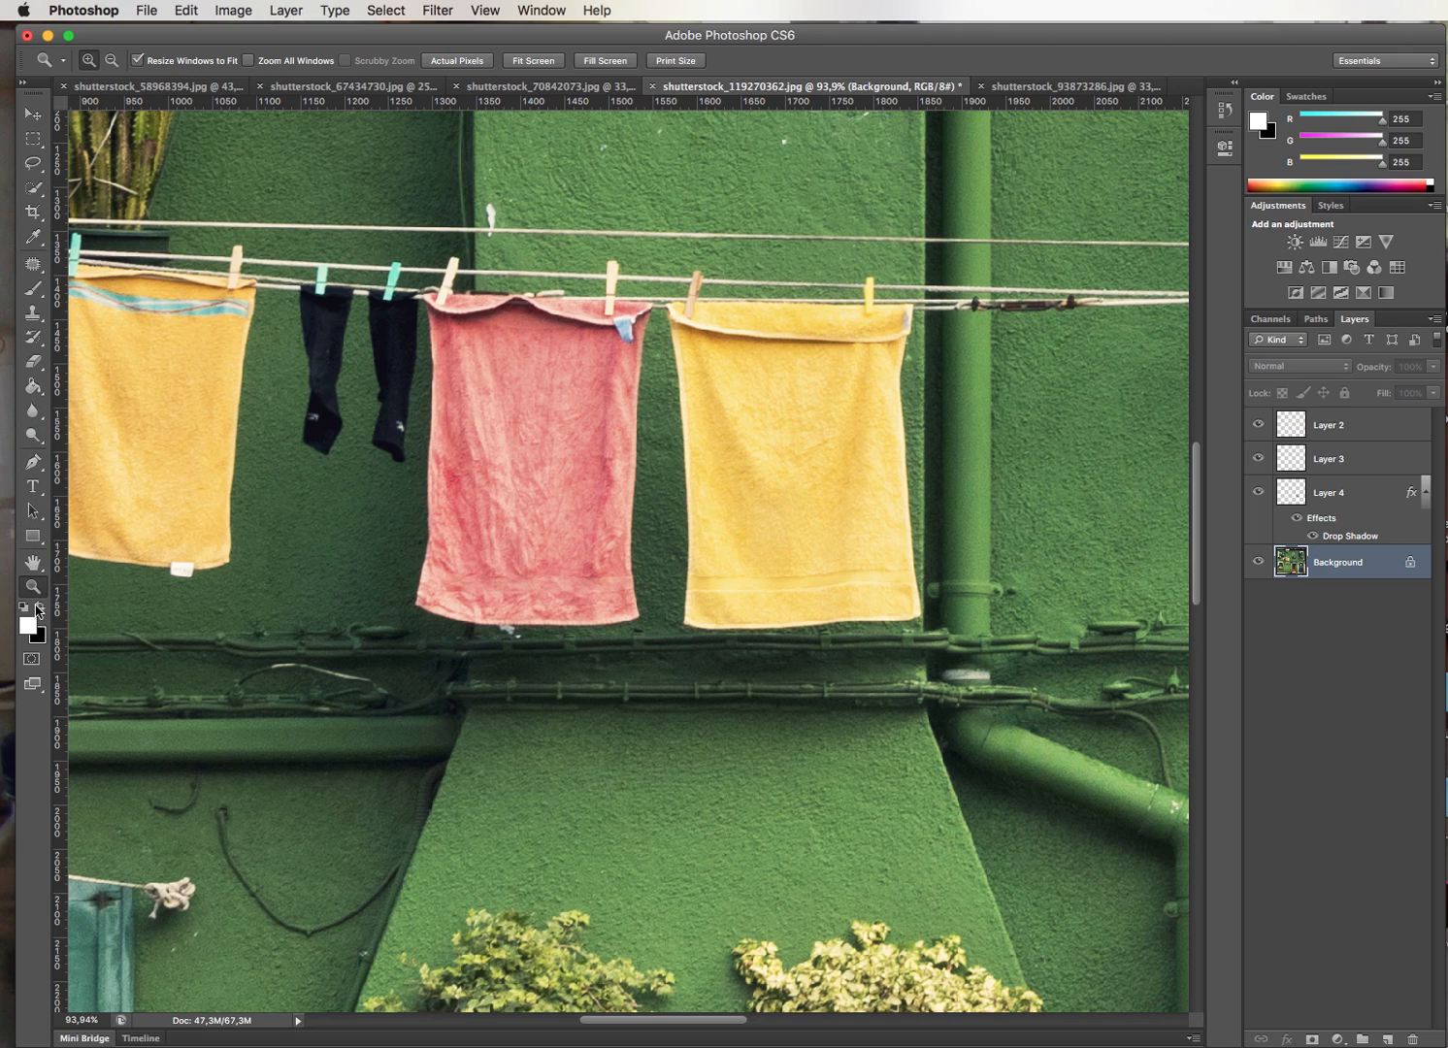
{"action": "left_click", "coordinate": [34, 662]}
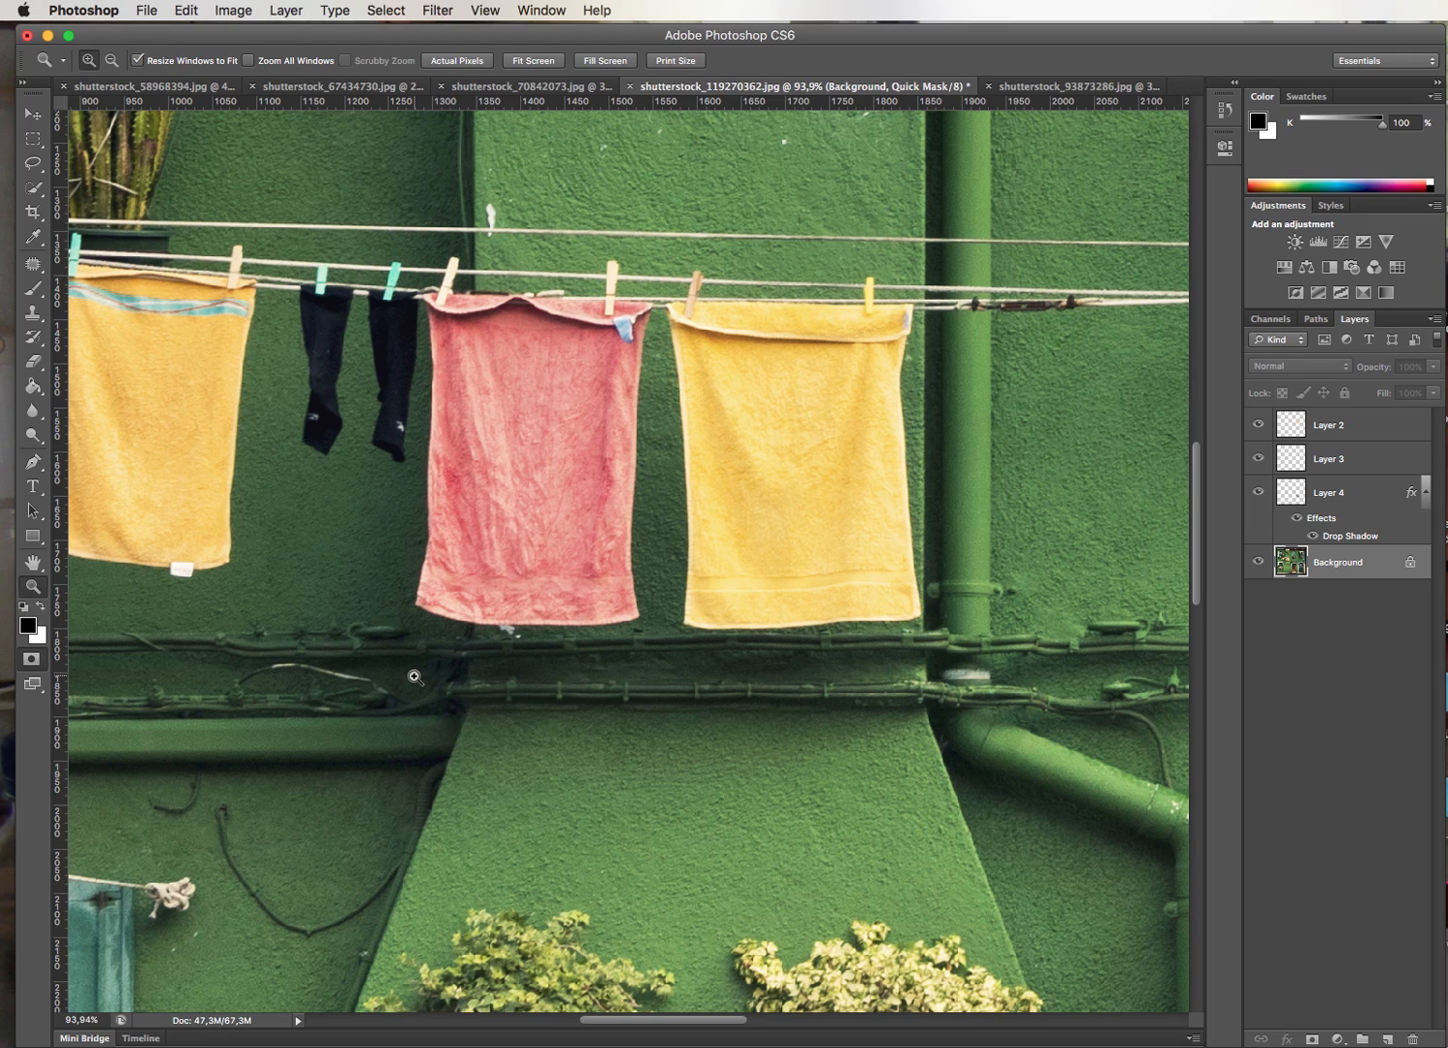
{"action": "left_click", "coordinate": [43, 296]}
{"action": "right_click", "coordinate": [43, 296]}
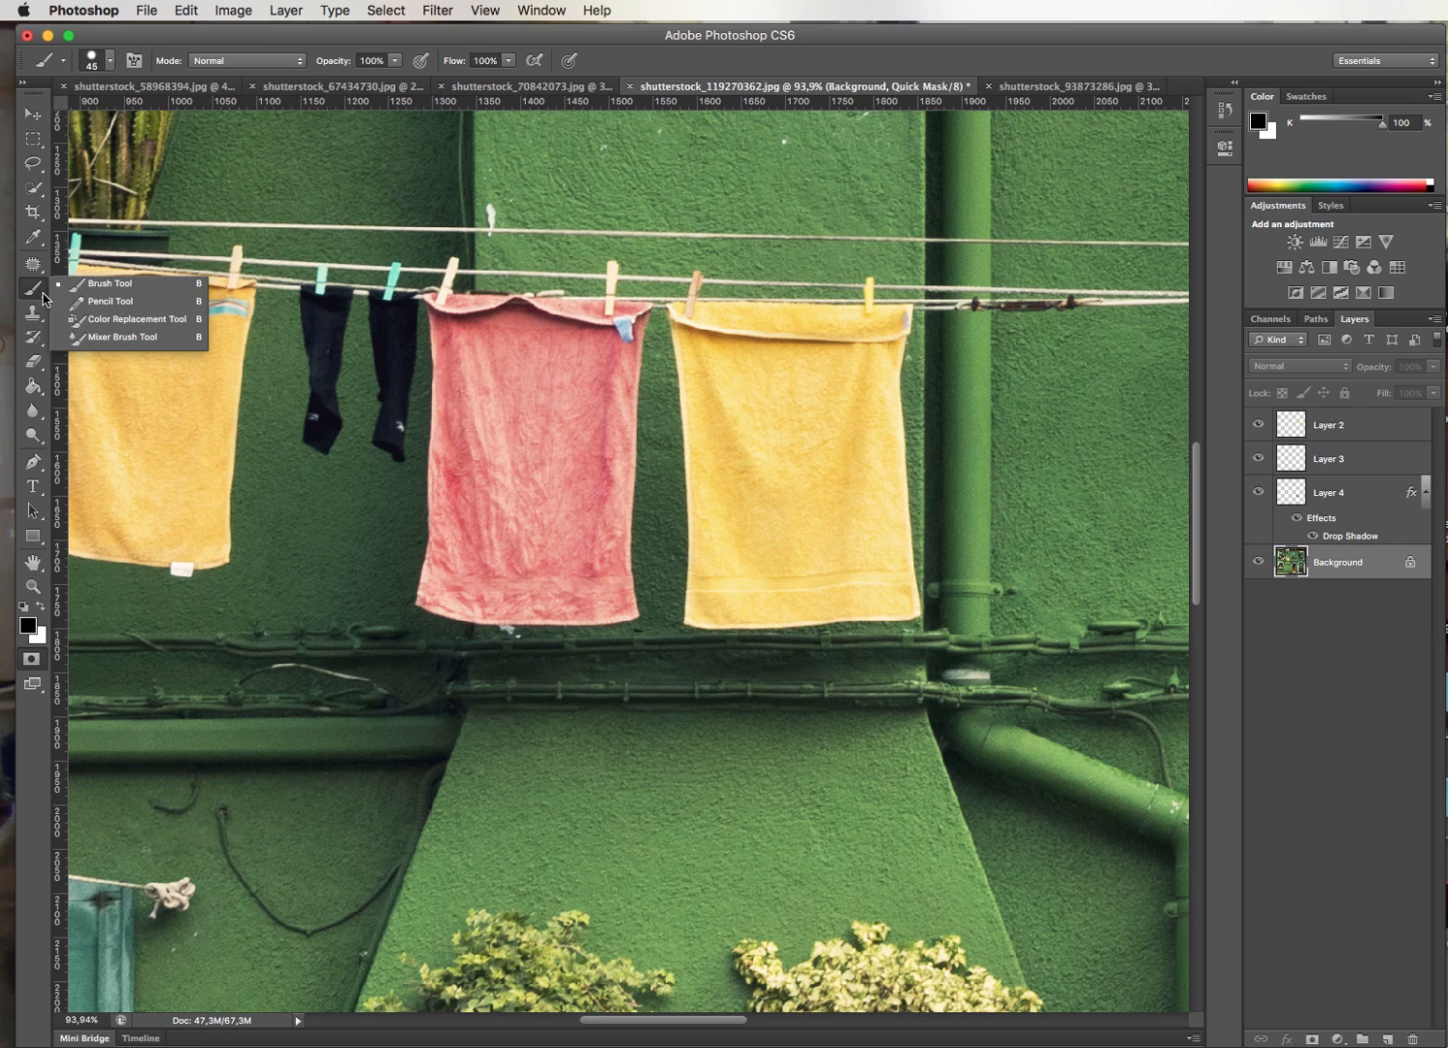
{"action": "left_click", "coordinate": [120, 286]}
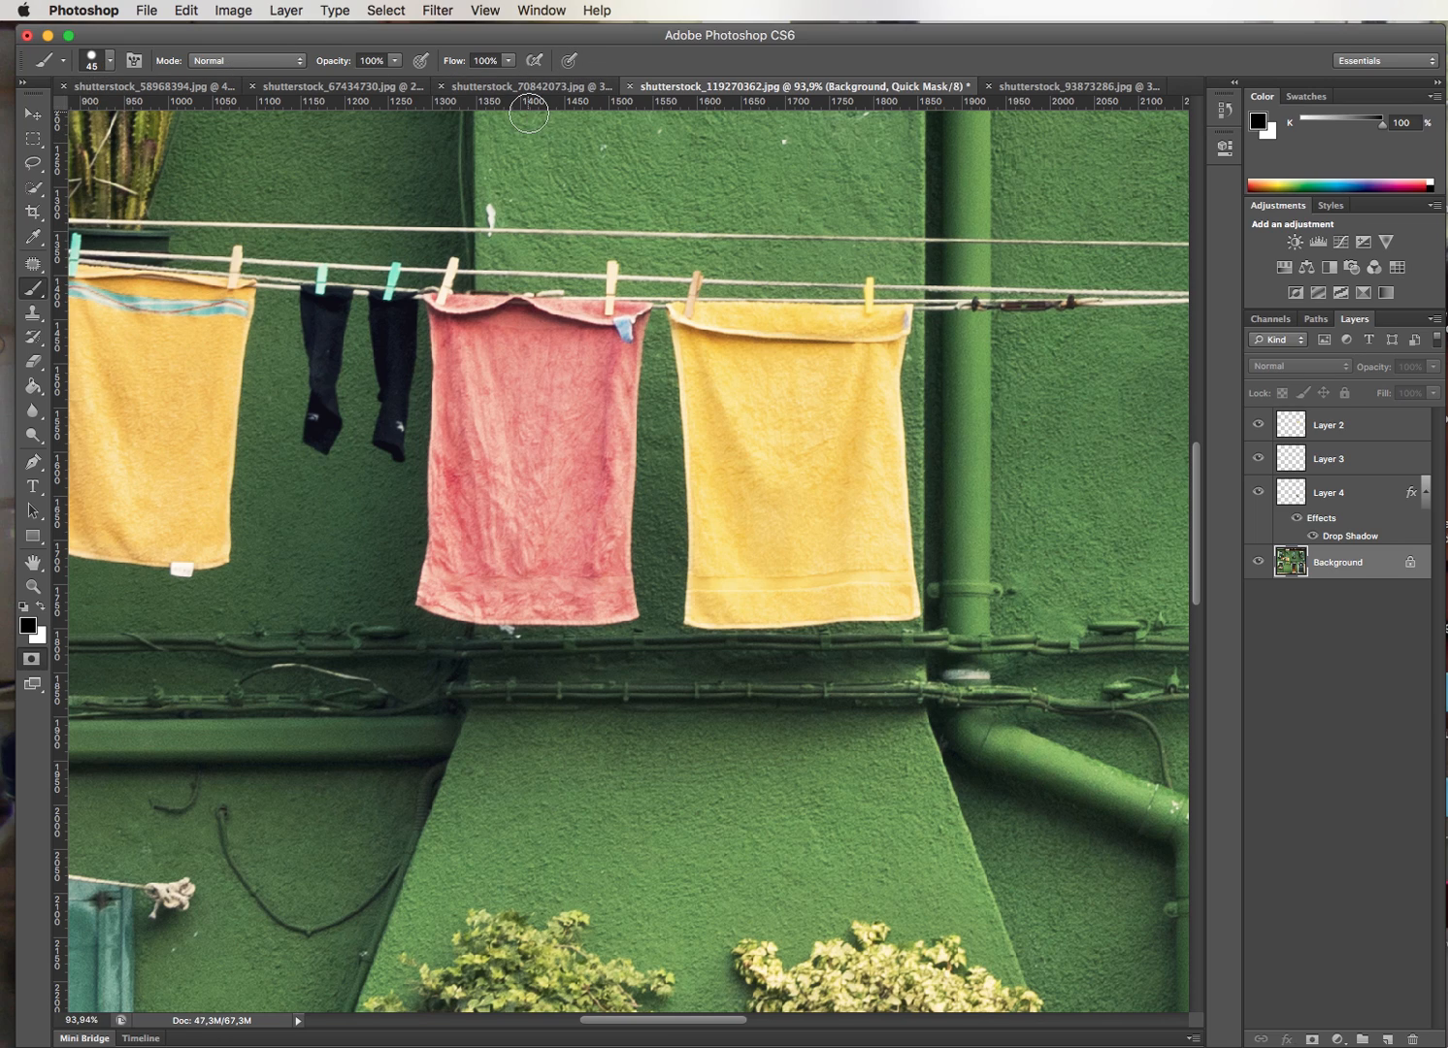
Choose the hard round brush preset at 45 px with 100% hardness for painting the mask
{"action": "left_click", "coordinate": [113, 66]}
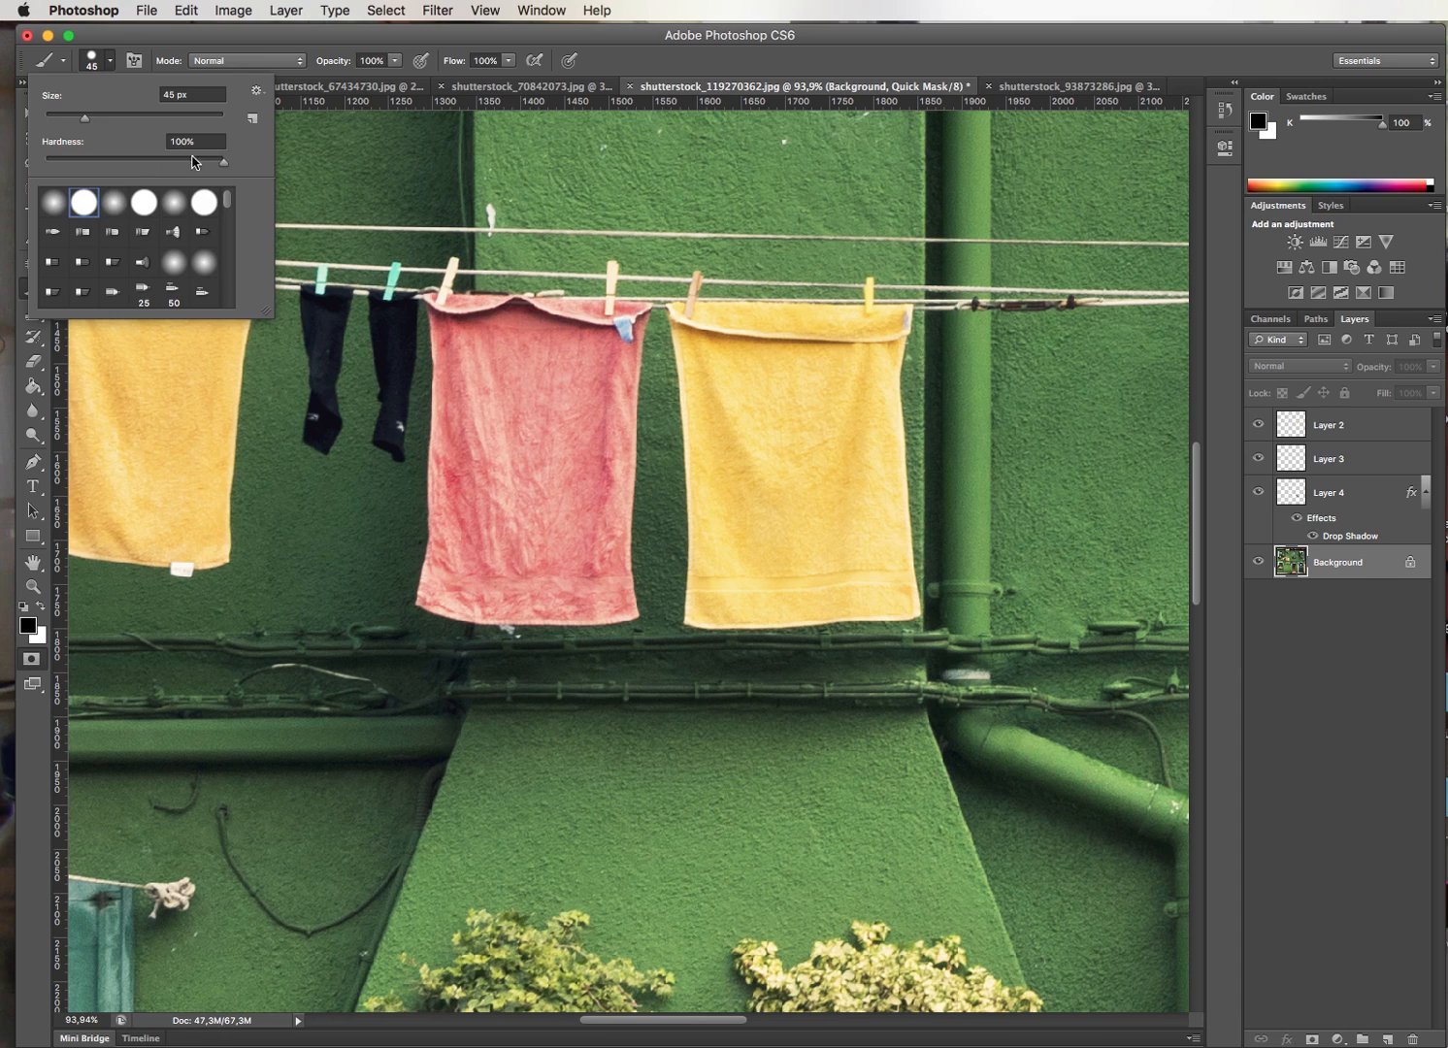
{"action": "left_click", "coordinate": [107, 206]}
{"action": "left_click", "coordinate": [55, 206]}
{"action": "left_click", "coordinate": [171, 208]}
{"action": "left_click", "coordinate": [174, 267]}
{"action": "left_click", "coordinate": [83, 209]}
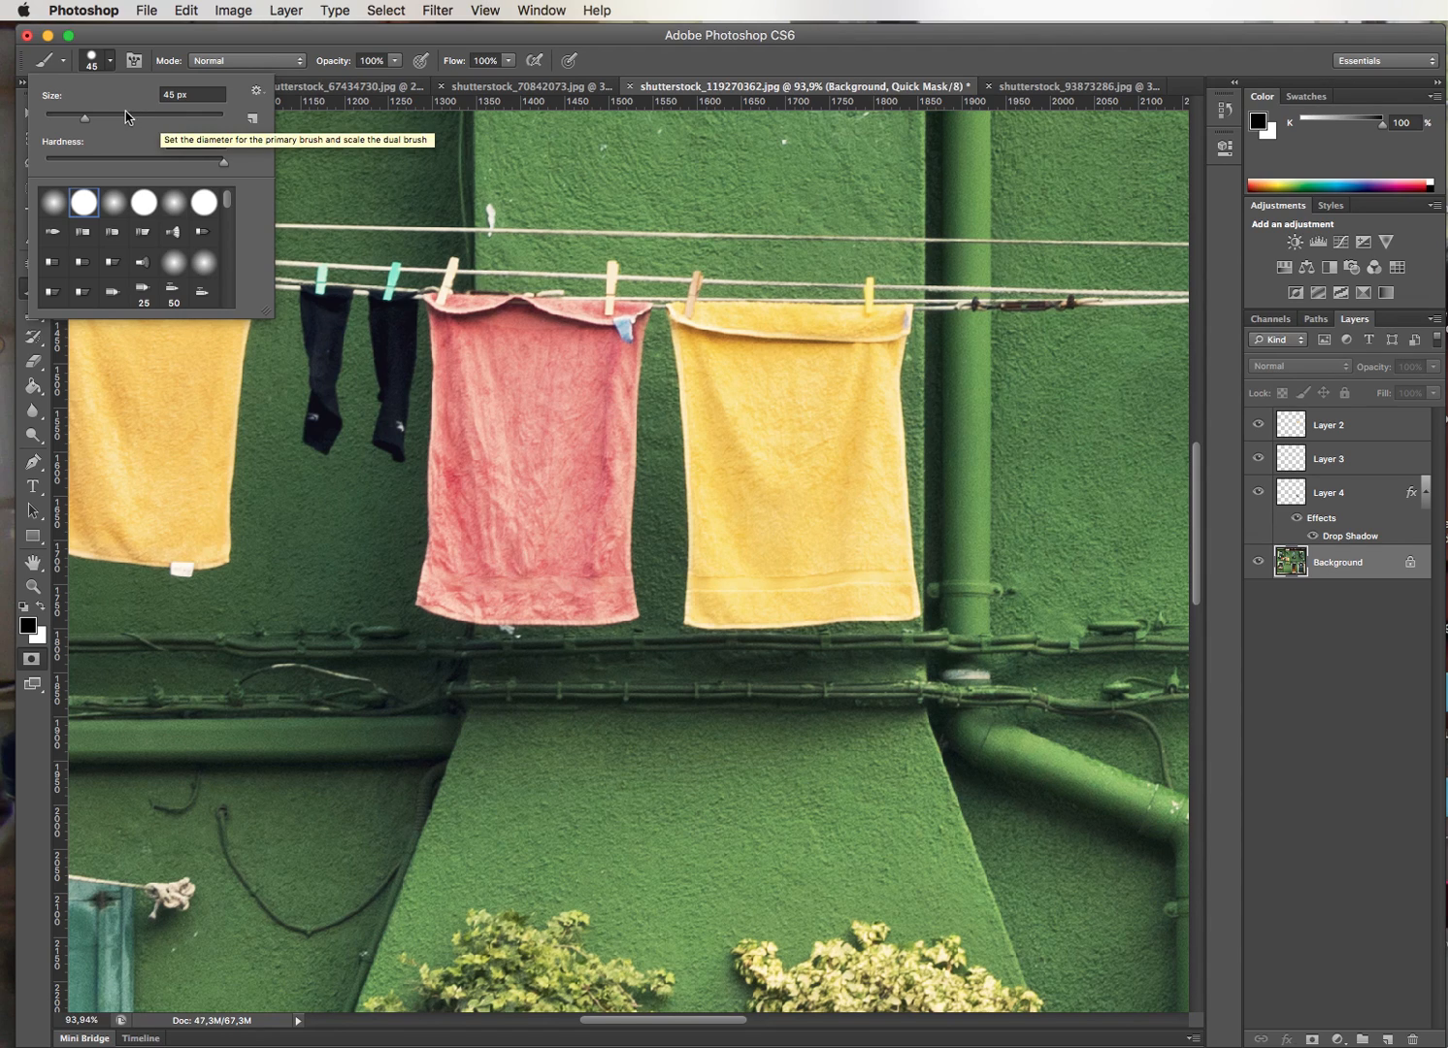
{"action": "left_click", "coordinate": [238, 30]}
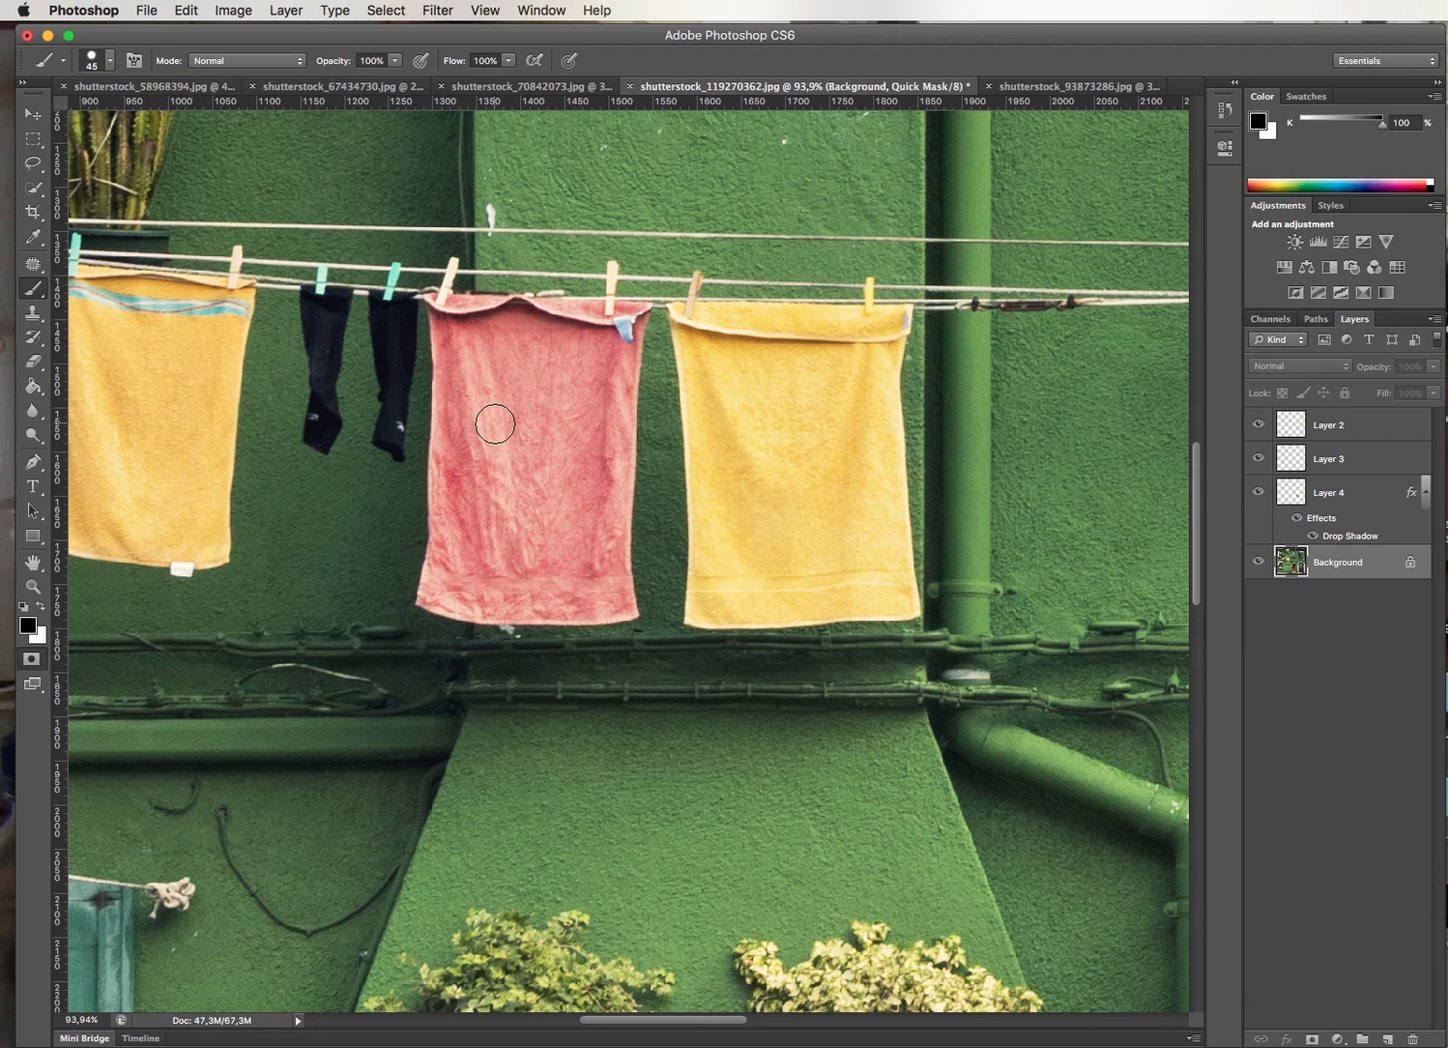
Paint a mask over the pink towel, its clothespins and the wall just beneath it, and convert it to a selection
{"action": "mouse_move", "coordinate": [476, 373]}
{"action": "left_mouse_down"}
{"action": "mouse_move", "coordinate": [491, 503]}
{"action": "mouse_move", "coordinate": [506, 381]}
{"action": "mouse_move", "coordinate": [509, 518]}
{"action": "mouse_move", "coordinate": [524, 422]}
{"action": "mouse_move", "coordinate": [528, 557]}
{"action": "mouse_move", "coordinate": [541, 394]}
{"action": "mouse_move", "coordinate": [544, 518]}
{"action": "mouse_move", "coordinate": [552, 421]}
{"action": "mouse_move", "coordinate": [563, 542]}
{"action": "mouse_move", "coordinate": [586, 370]}
{"action": "mouse_move", "coordinate": [583, 537]}
{"action": "mouse_move", "coordinate": [592, 374]}
{"action": "mouse_move", "coordinate": [557, 531]}
{"action": "mouse_move", "coordinate": [480, 422]}
{"action": "mouse_move", "coordinate": [462, 544]}
{"action": "mouse_move", "coordinate": [476, 412]}
{"action": "mouse_move", "coordinate": [489, 551]}
{"action": "mouse_move", "coordinate": [523, 544]}
{"action": "left_mouse_up"}
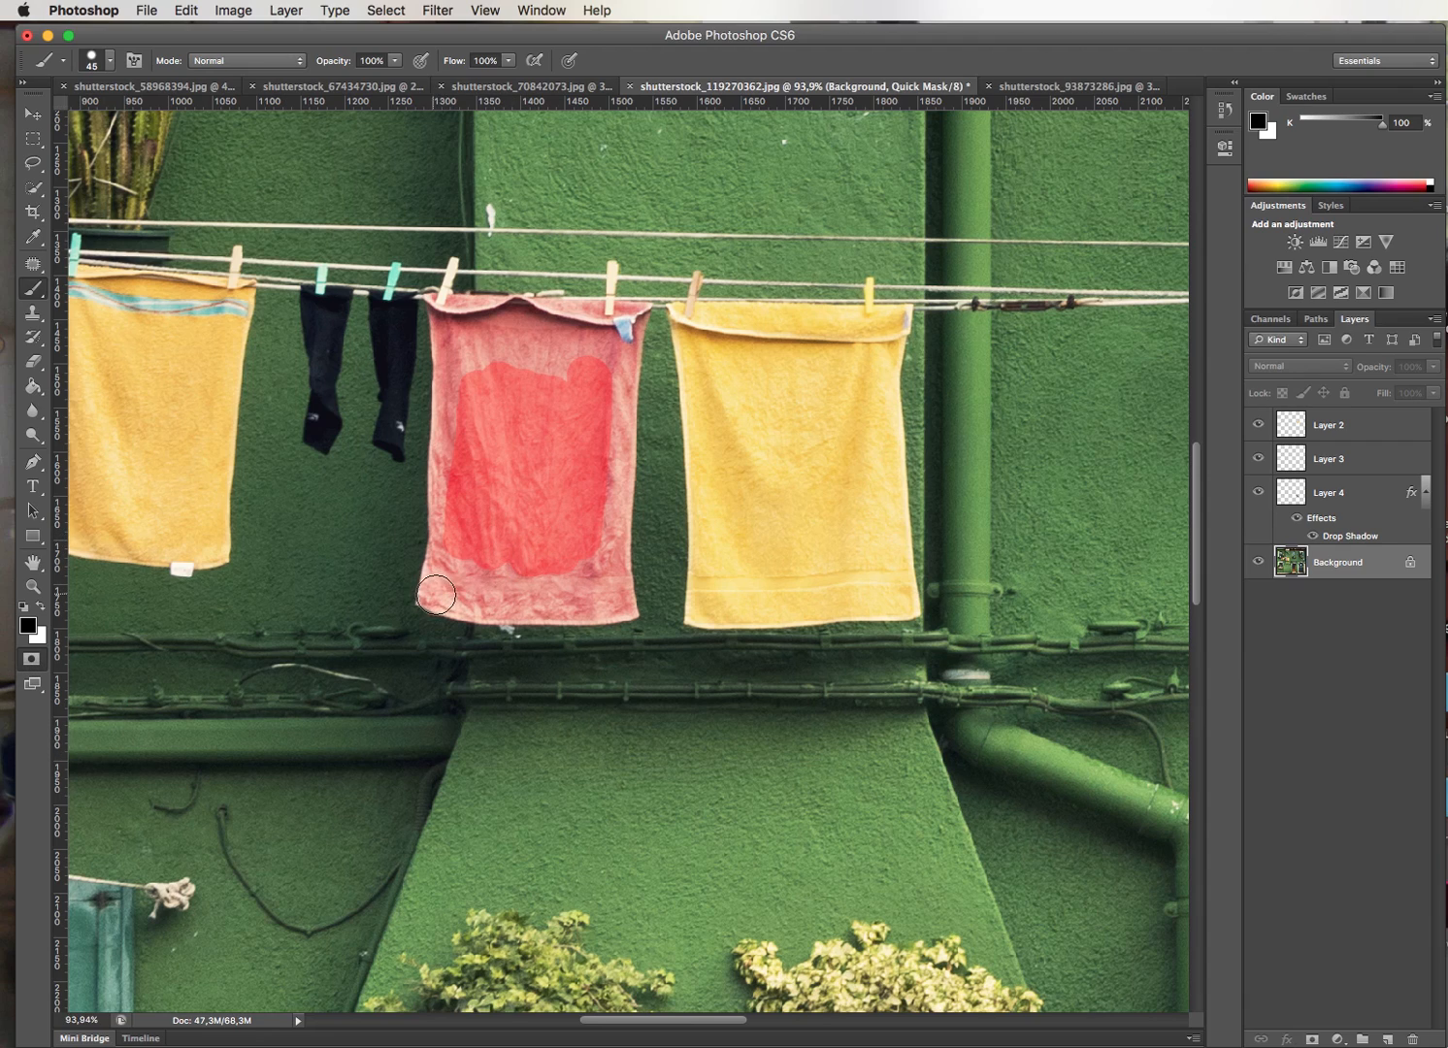
{"action": "mouse_move", "coordinate": [433, 595]}
{"action": "left_mouse_down"}
{"action": "mouse_move", "coordinate": [450, 273]}
{"action": "mouse_move", "coordinate": [456, 306]}
{"action": "mouse_move", "coordinate": [581, 316]}
{"action": "mouse_move", "coordinate": [610, 314]}
{"action": "mouse_move", "coordinate": [610, 283]}
{"action": "mouse_move", "coordinate": [630, 325]}
{"action": "mouse_move", "coordinate": [621, 572]}
{"action": "mouse_move", "coordinate": [589, 586]}
{"action": "mouse_move", "coordinate": [627, 608]}
{"action": "mouse_move", "coordinate": [445, 604]}
{"action": "mouse_move", "coordinate": [491, 568]}
{"action": "mouse_move", "coordinate": [589, 571]}
{"action": "mouse_move", "coordinate": [604, 428]}
{"action": "mouse_move", "coordinate": [585, 348]}
{"action": "mouse_move", "coordinate": [474, 353]}
{"action": "mouse_move", "coordinate": [584, 365]}
{"action": "mouse_move", "coordinate": [625, 334]}
{"action": "mouse_move", "coordinate": [566, 341]}
{"action": "mouse_move", "coordinate": [538, 367]}
{"action": "mouse_move", "coordinate": [547, 410]}
{"action": "mouse_move", "coordinate": [507, 482]}
{"action": "mouse_move", "coordinate": [560, 504]}
{"action": "mouse_move", "coordinate": [527, 599]}
{"action": "mouse_move", "coordinate": [474, 591]}
{"action": "mouse_move", "coordinate": [522, 584]}
{"action": "mouse_move", "coordinate": [595, 511]}
{"action": "mouse_move", "coordinate": [574, 403]}
{"action": "left_mouse_up"}
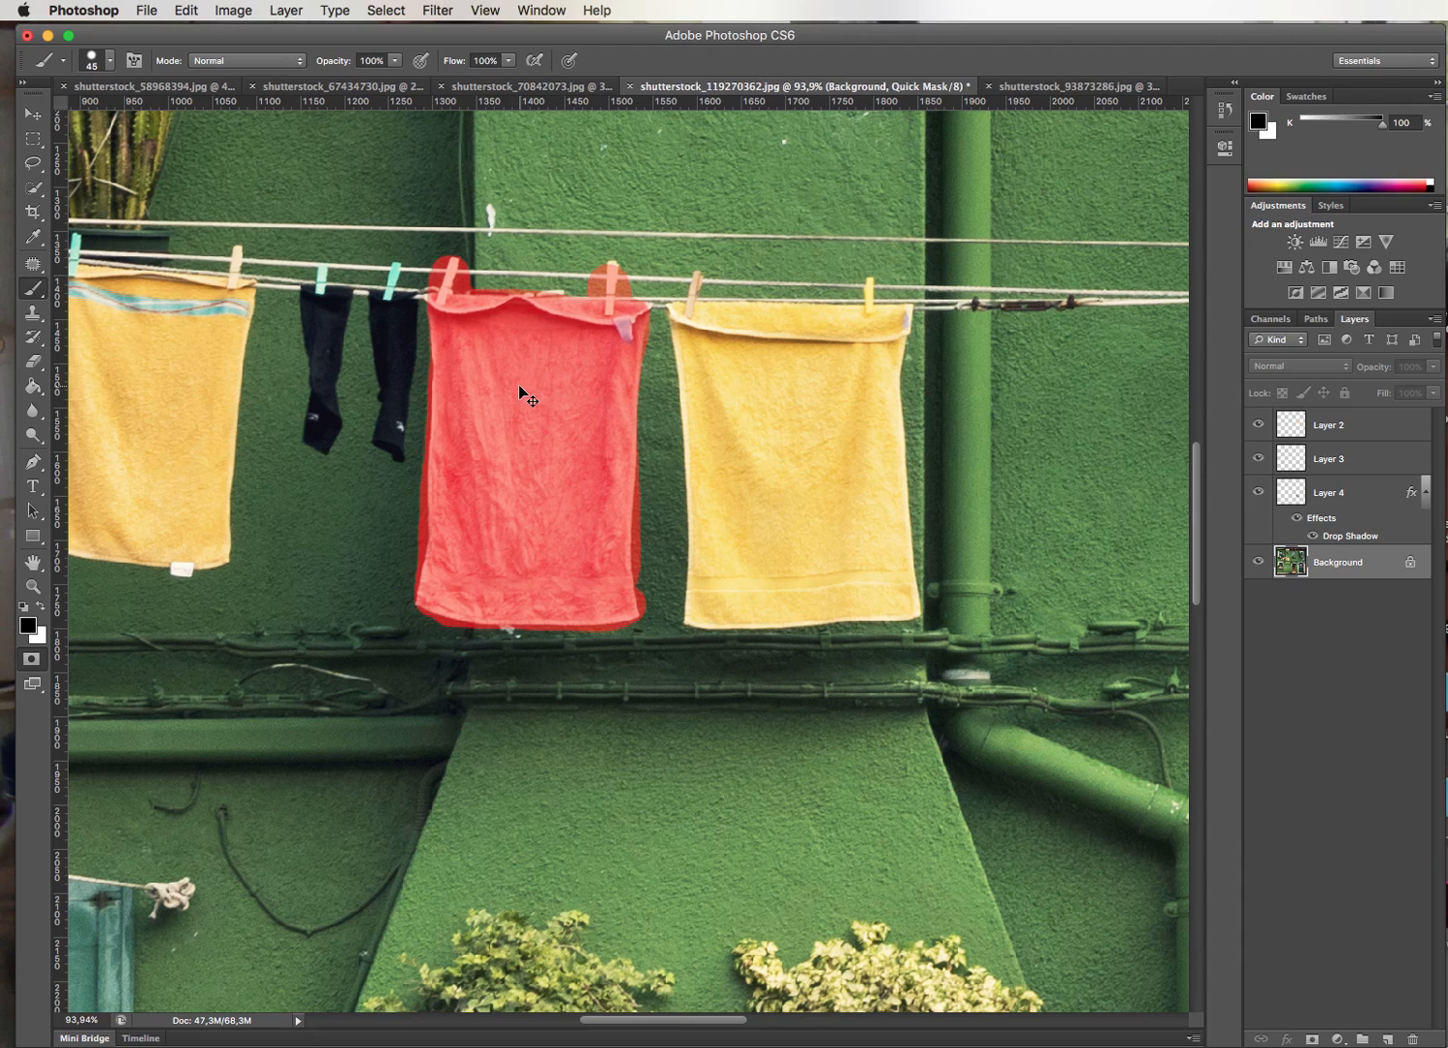
{"action": "key", "text": "super+0"}
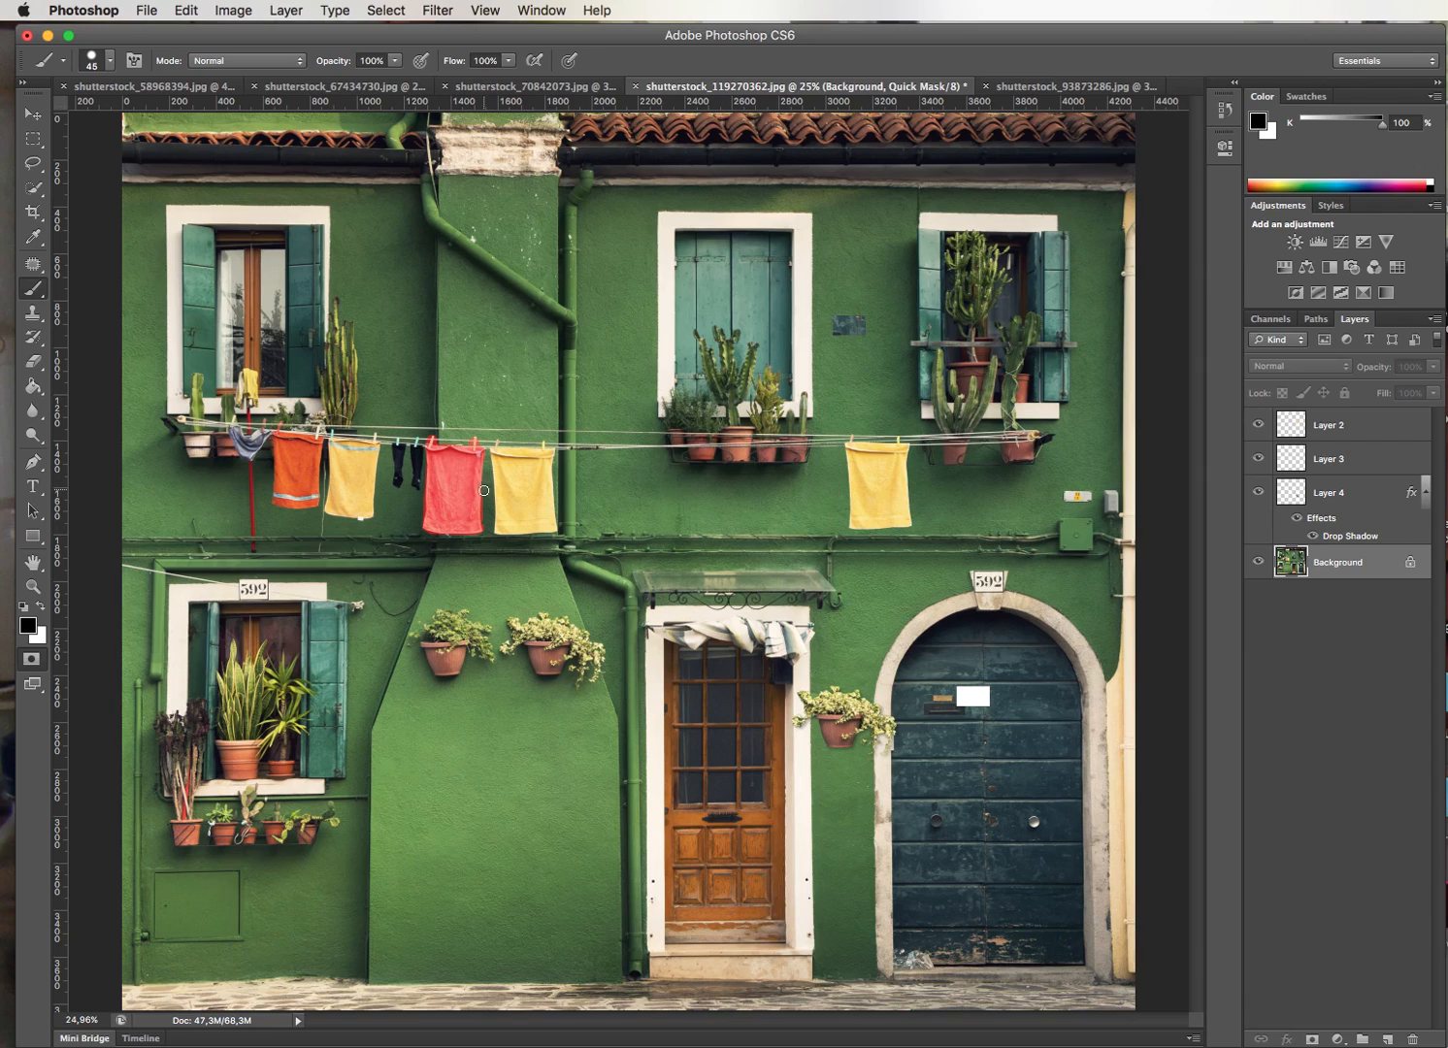
{"action": "left_click", "coordinate": [448, 532]}
{"action": "mouse_move", "coordinate": [448, 532]}
{"action": "left_mouse_down"}
{"action": "mouse_move", "coordinate": [437, 572]}
{"action": "mouse_move", "coordinate": [458, 565]}
{"action": "mouse_move", "coordinate": [443, 583]}
{"action": "mouse_move", "coordinate": [463, 565]}
{"action": "mouse_move", "coordinate": [461, 519]}
{"action": "mouse_move", "coordinate": [478, 574]}
{"action": "mouse_move", "coordinate": [486, 540]}
{"action": "mouse_move", "coordinate": [478, 588]}
{"action": "mouse_move", "coordinate": [473, 535]}
{"action": "mouse_move", "coordinate": [467, 590]}
{"action": "mouse_move", "coordinate": [464, 553]}
{"action": "mouse_move", "coordinate": [452, 571]}
{"action": "mouse_move", "coordinate": [444, 552]}
{"action": "mouse_move", "coordinate": [458, 522]}
{"action": "mouse_move", "coordinate": [480, 539]}
{"action": "mouse_move", "coordinate": [439, 563]}
{"action": "left_mouse_up"}
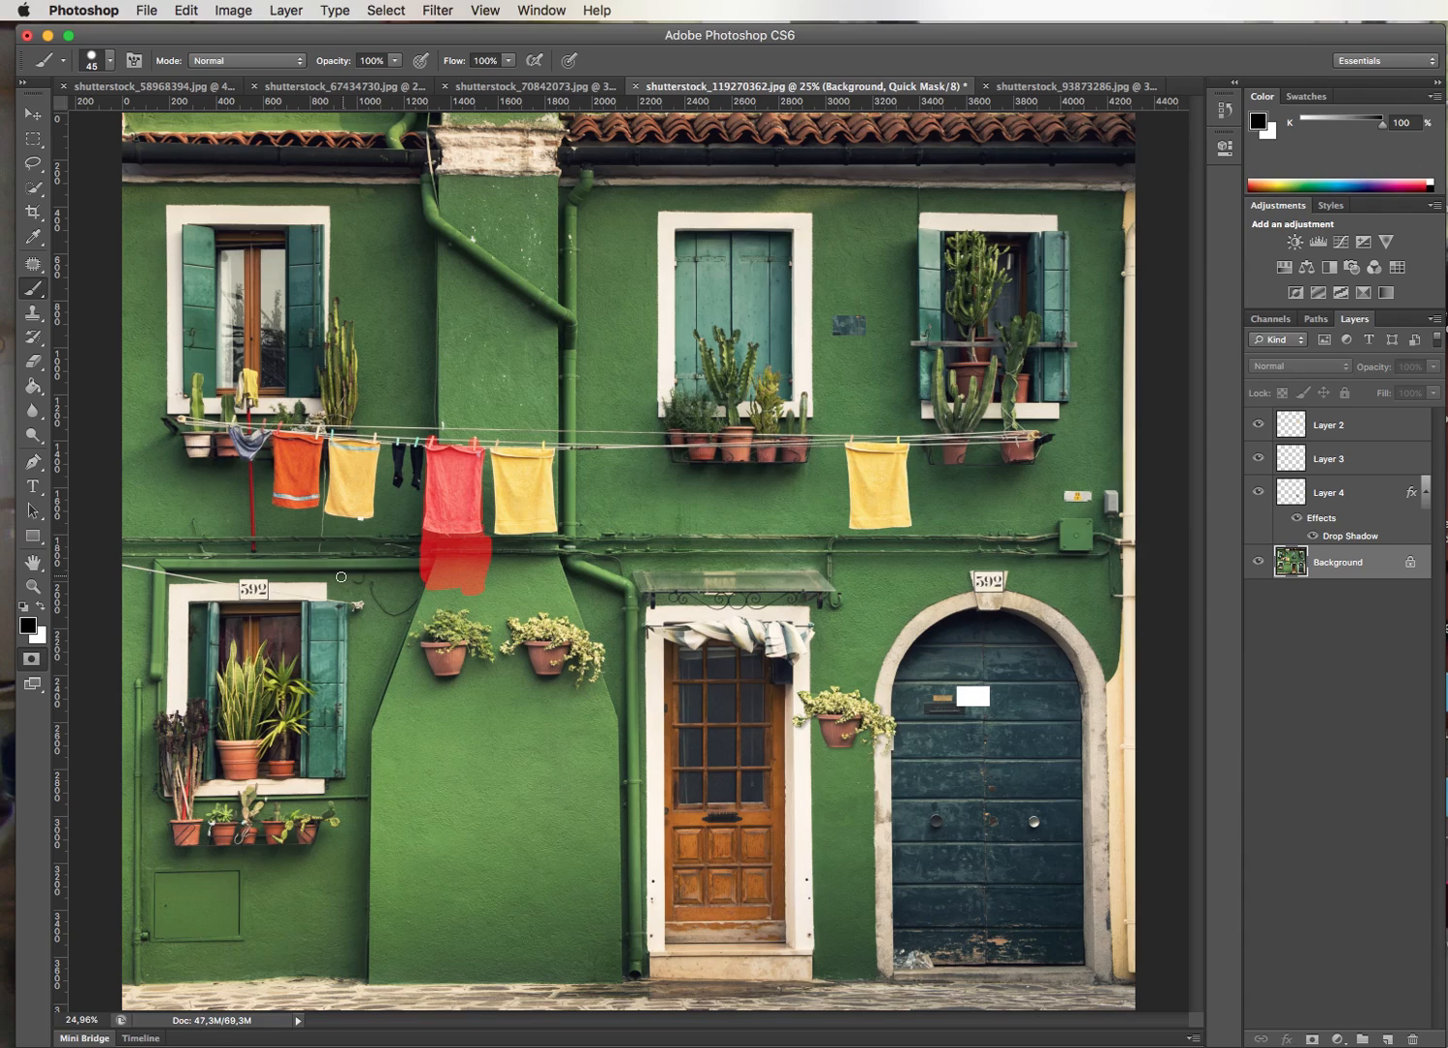
{"action": "left_click", "coordinate": [31, 662]}
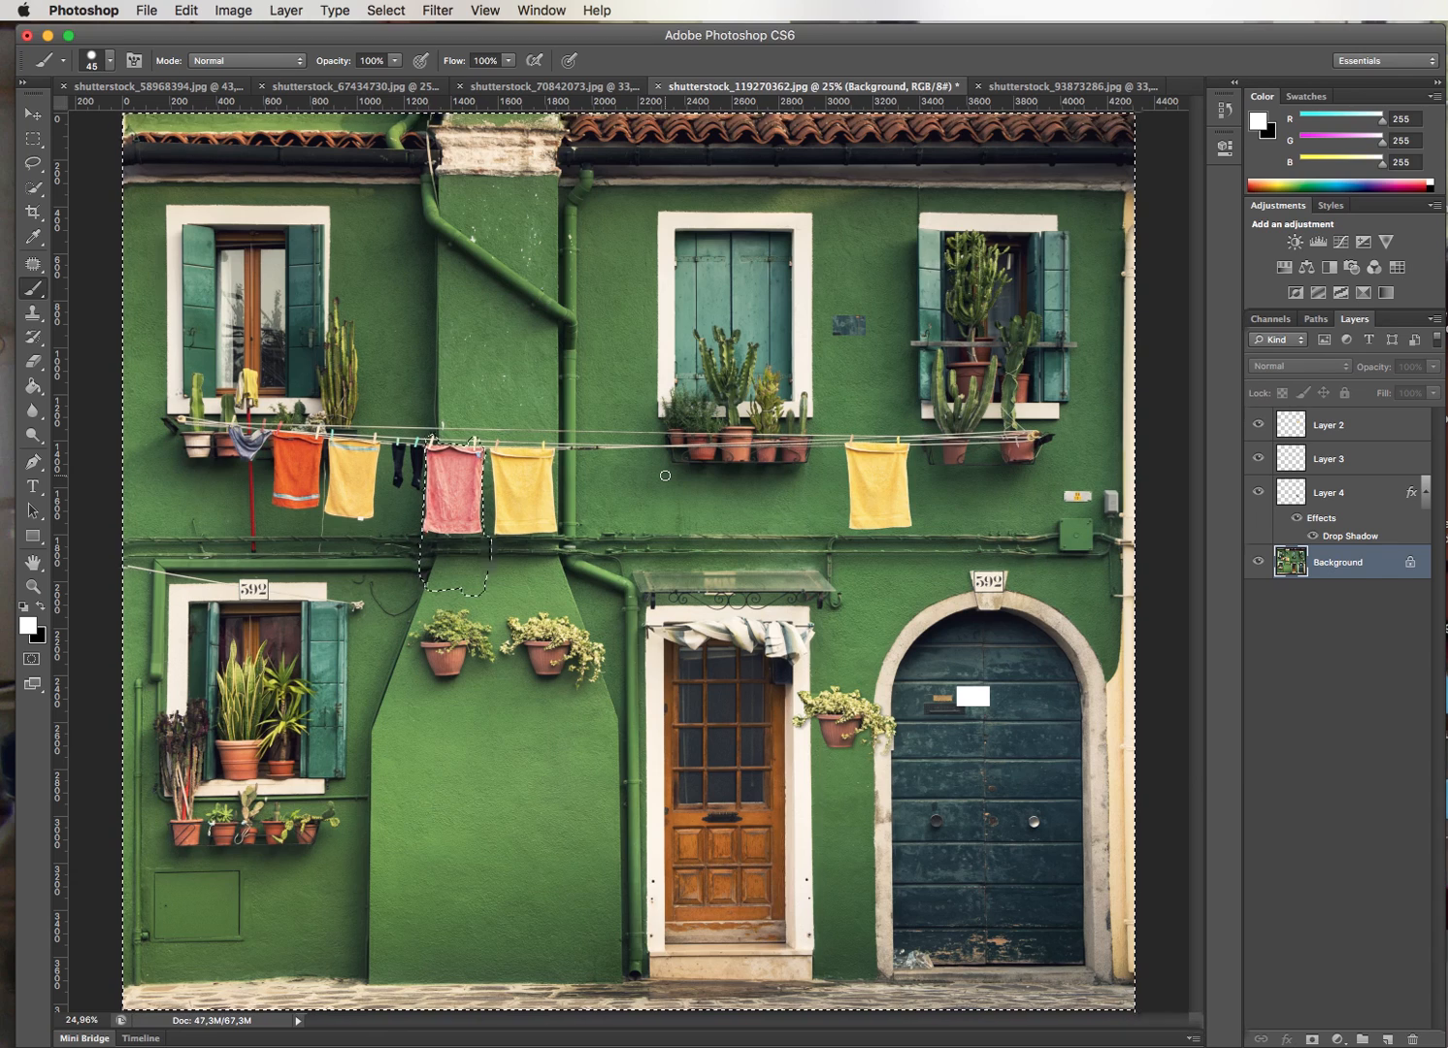
Duplicate the Background layer and hide the original
{"action": "key", "text": "shift+BackSpace"}
{"action": "left_click", "coordinate": [1309, 570]}
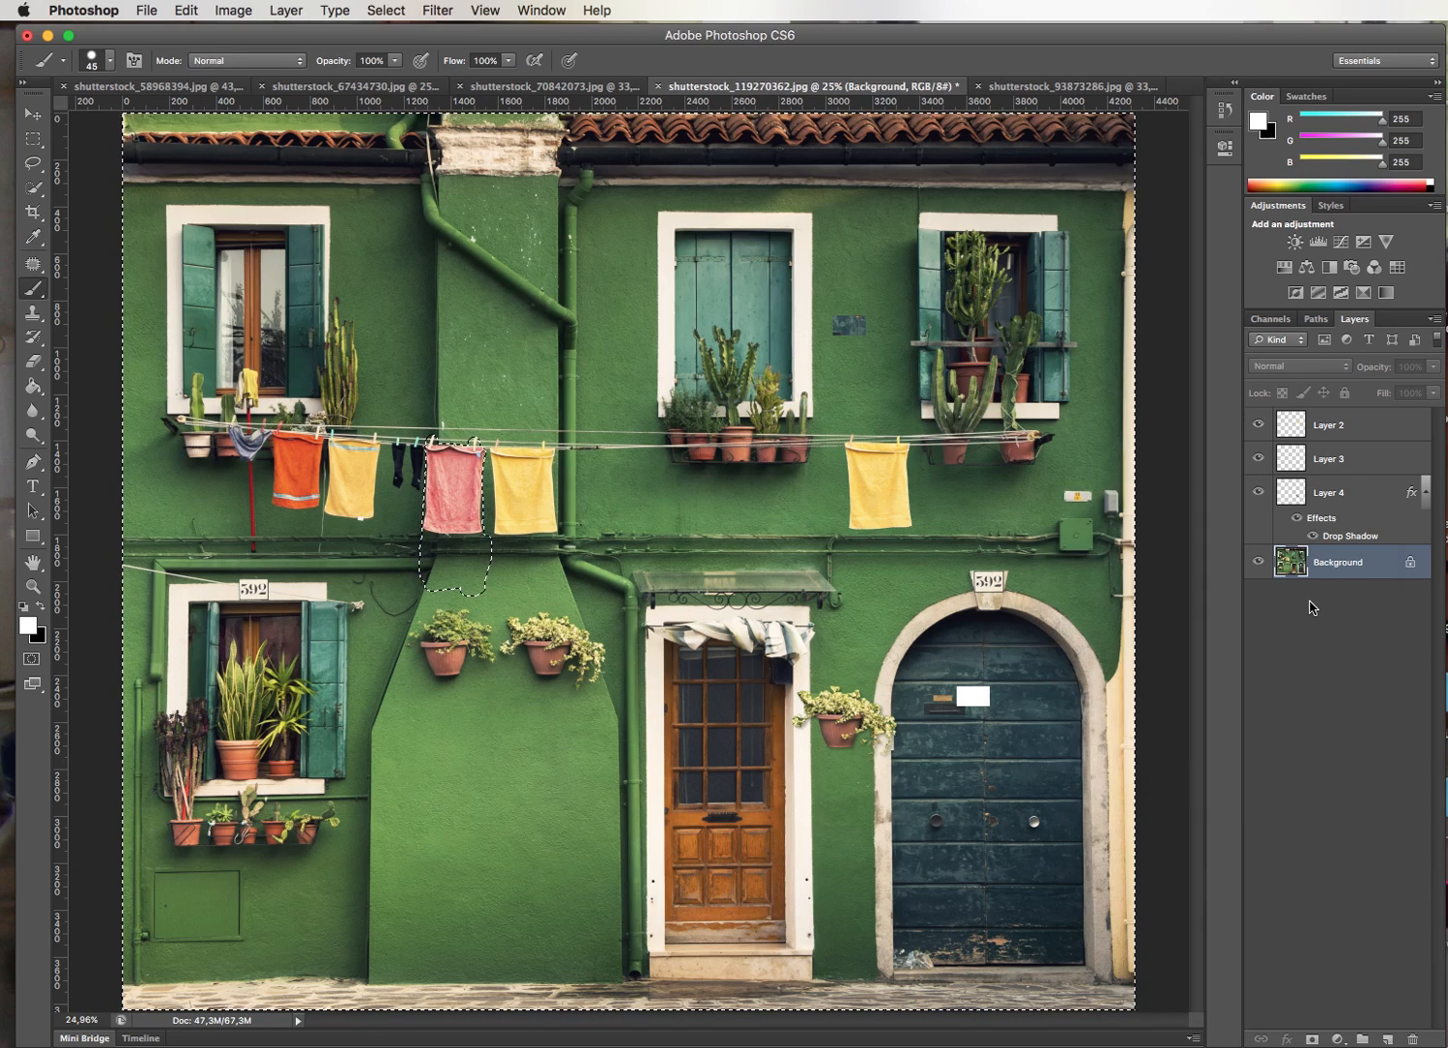
{"action": "left_click_drag", "start_coordinate": [1329, 568], "coordinate": [1392, 1036]}
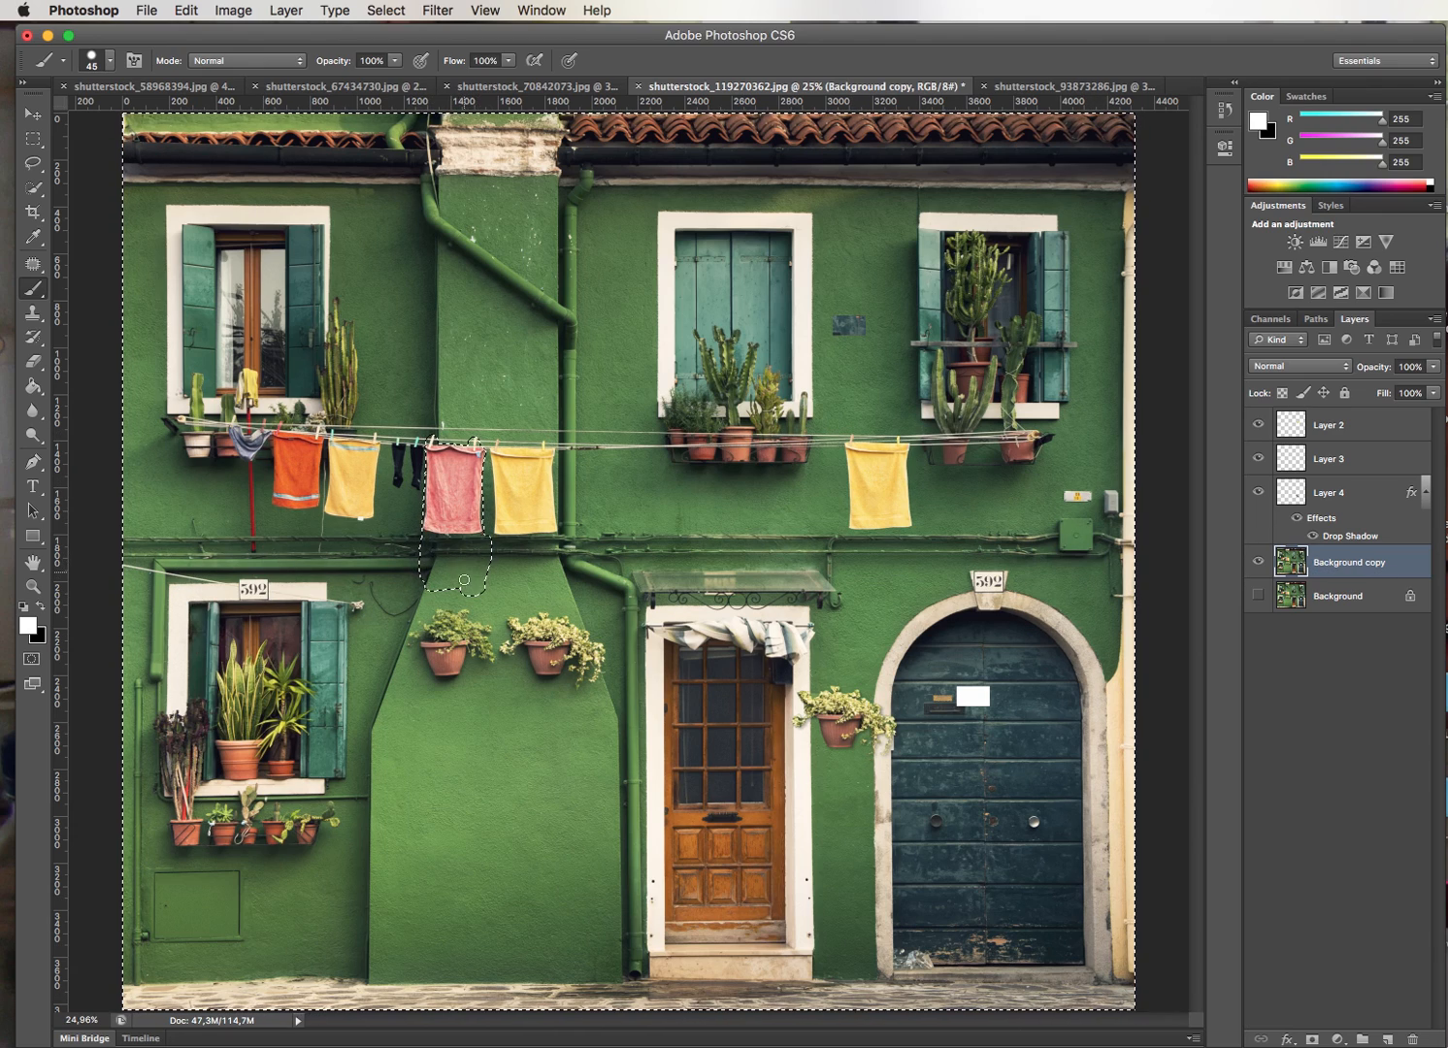
Hide Layers 2, 3 and 4 and try deleting the selected surroundings of the pink towel from Background copy
{"action": "key", "text": "Delete"}
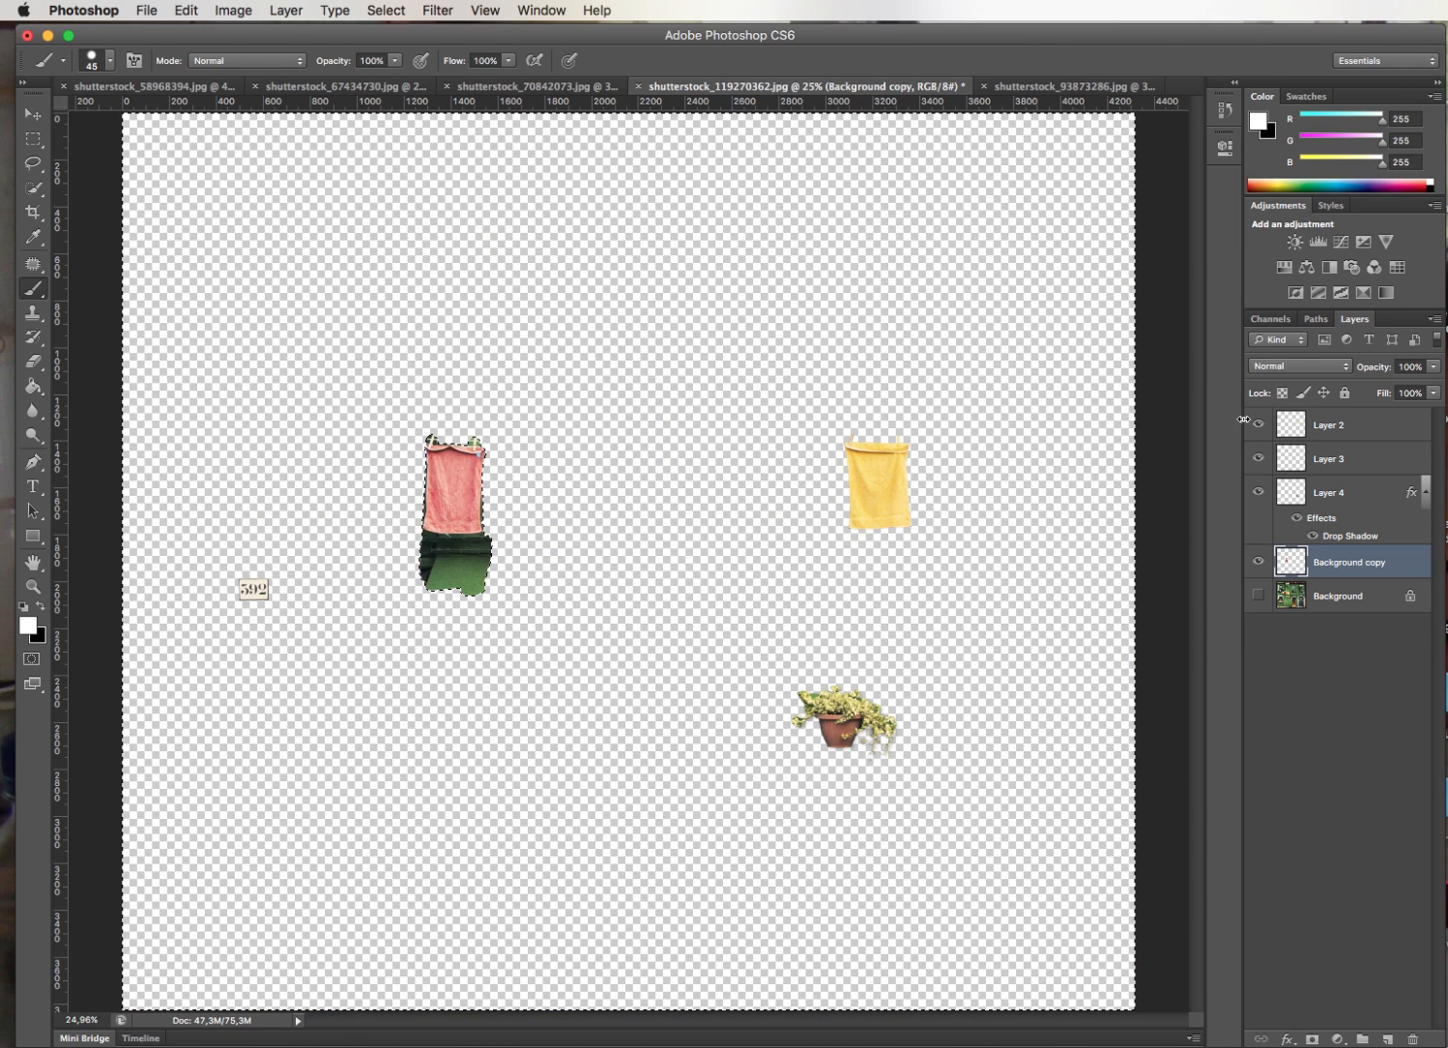
{"action": "left_click_drag", "start_coordinate": [1257, 424], "coordinate": [1261, 491]}
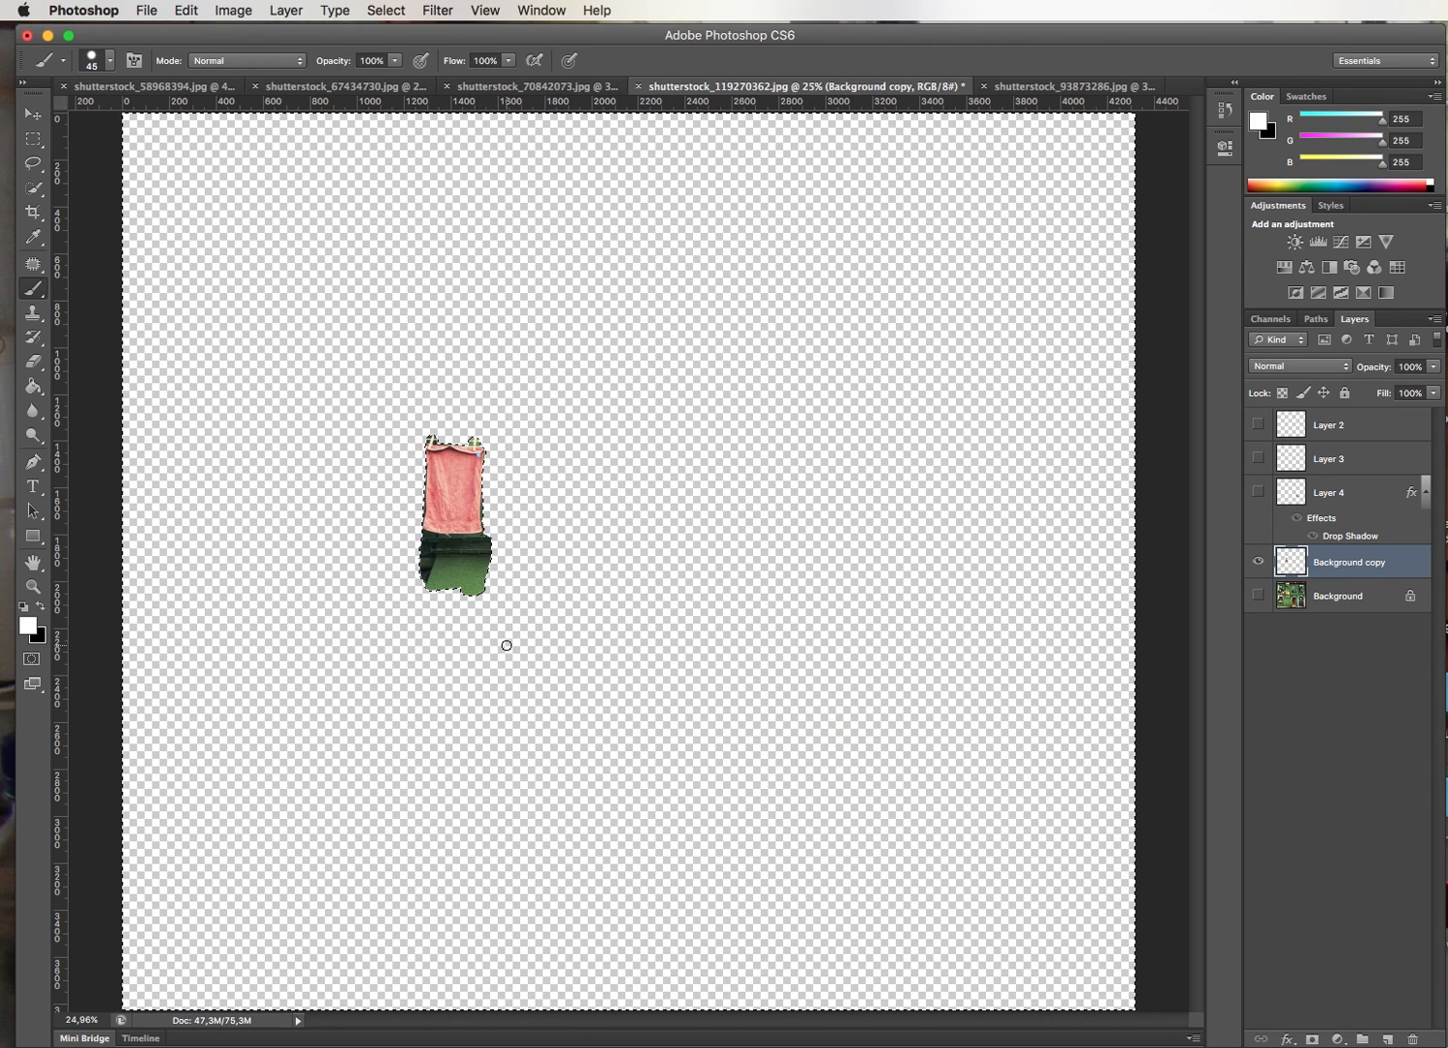
{"action": "key", "text": "super+z"}
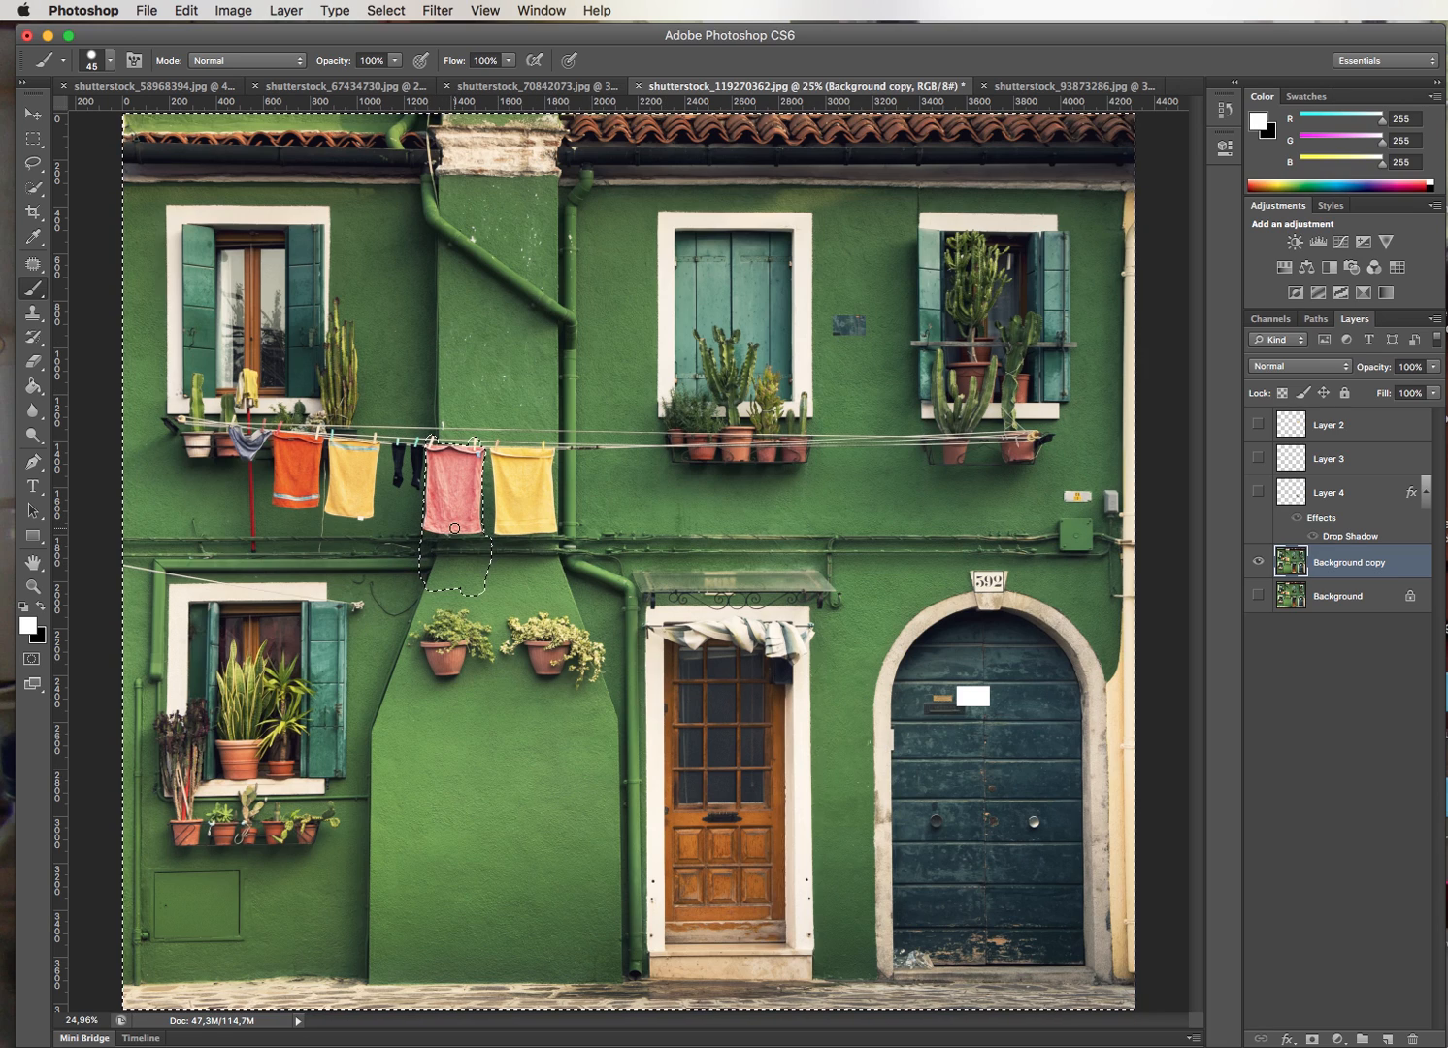
Invert the selection to the pink towel area and try deleting that area from Background copy
{"action": "left_click", "coordinate": [383, 11]}
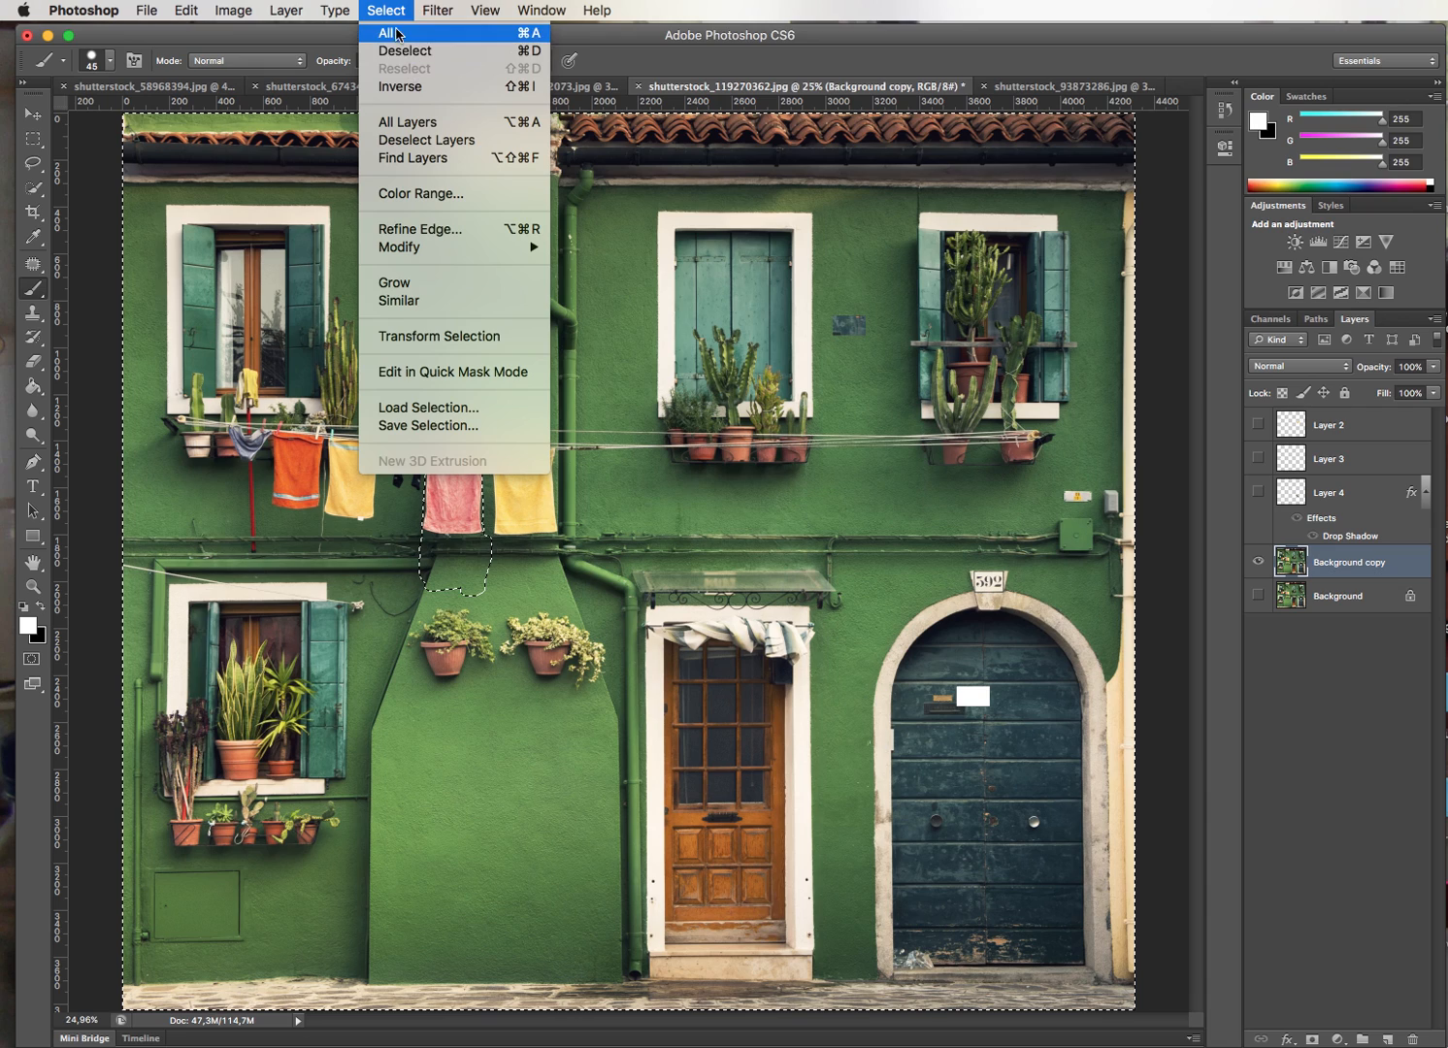
{"action": "left_click", "coordinate": [399, 89]}
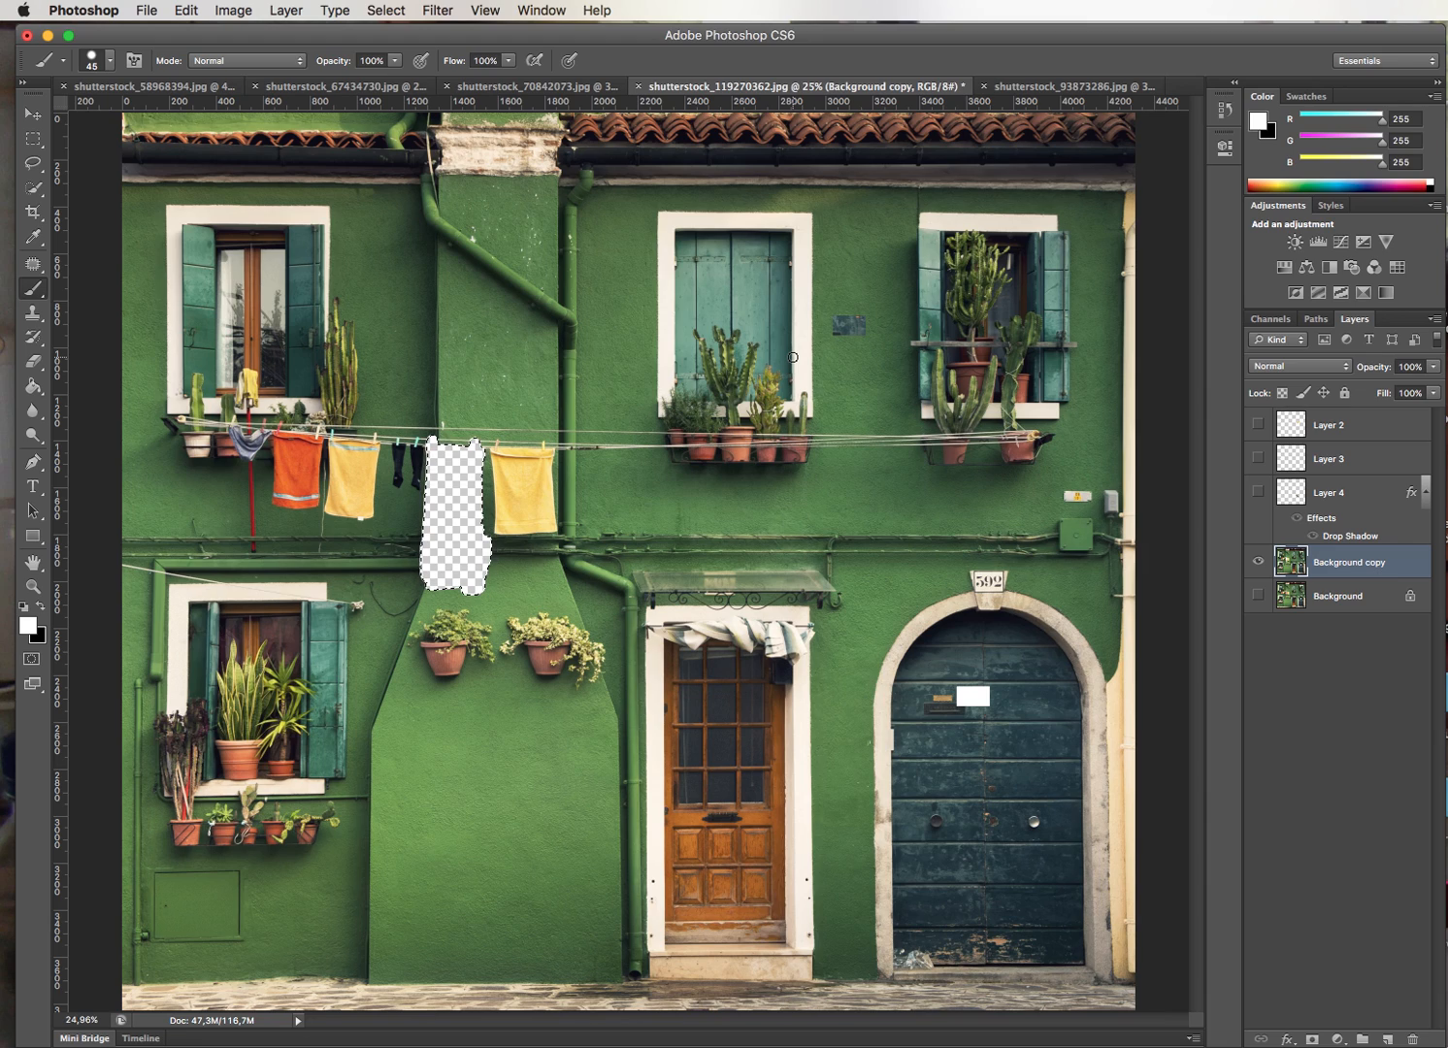
{"action": "key", "text": "ctrl+z"}
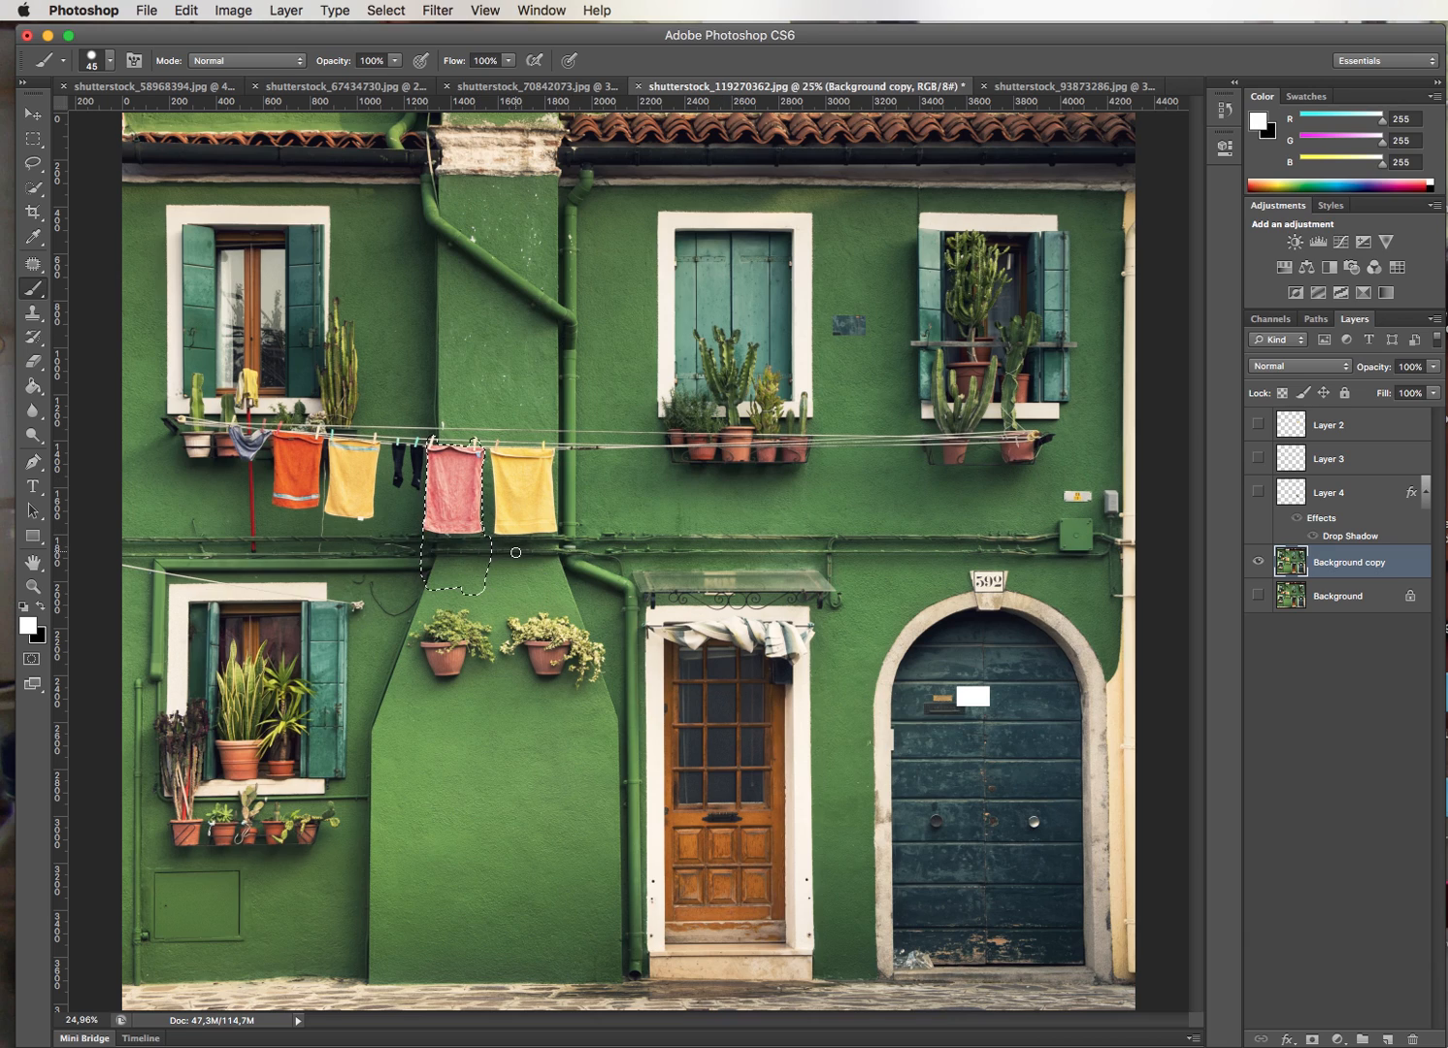
Copy the selected pink towel area and paste it onto a new layer
{"action": "left_click", "coordinate": [186, 10]}
{"action": "left_click", "coordinate": [215, 167]}
{"action": "left_click", "coordinate": [187, 11]}
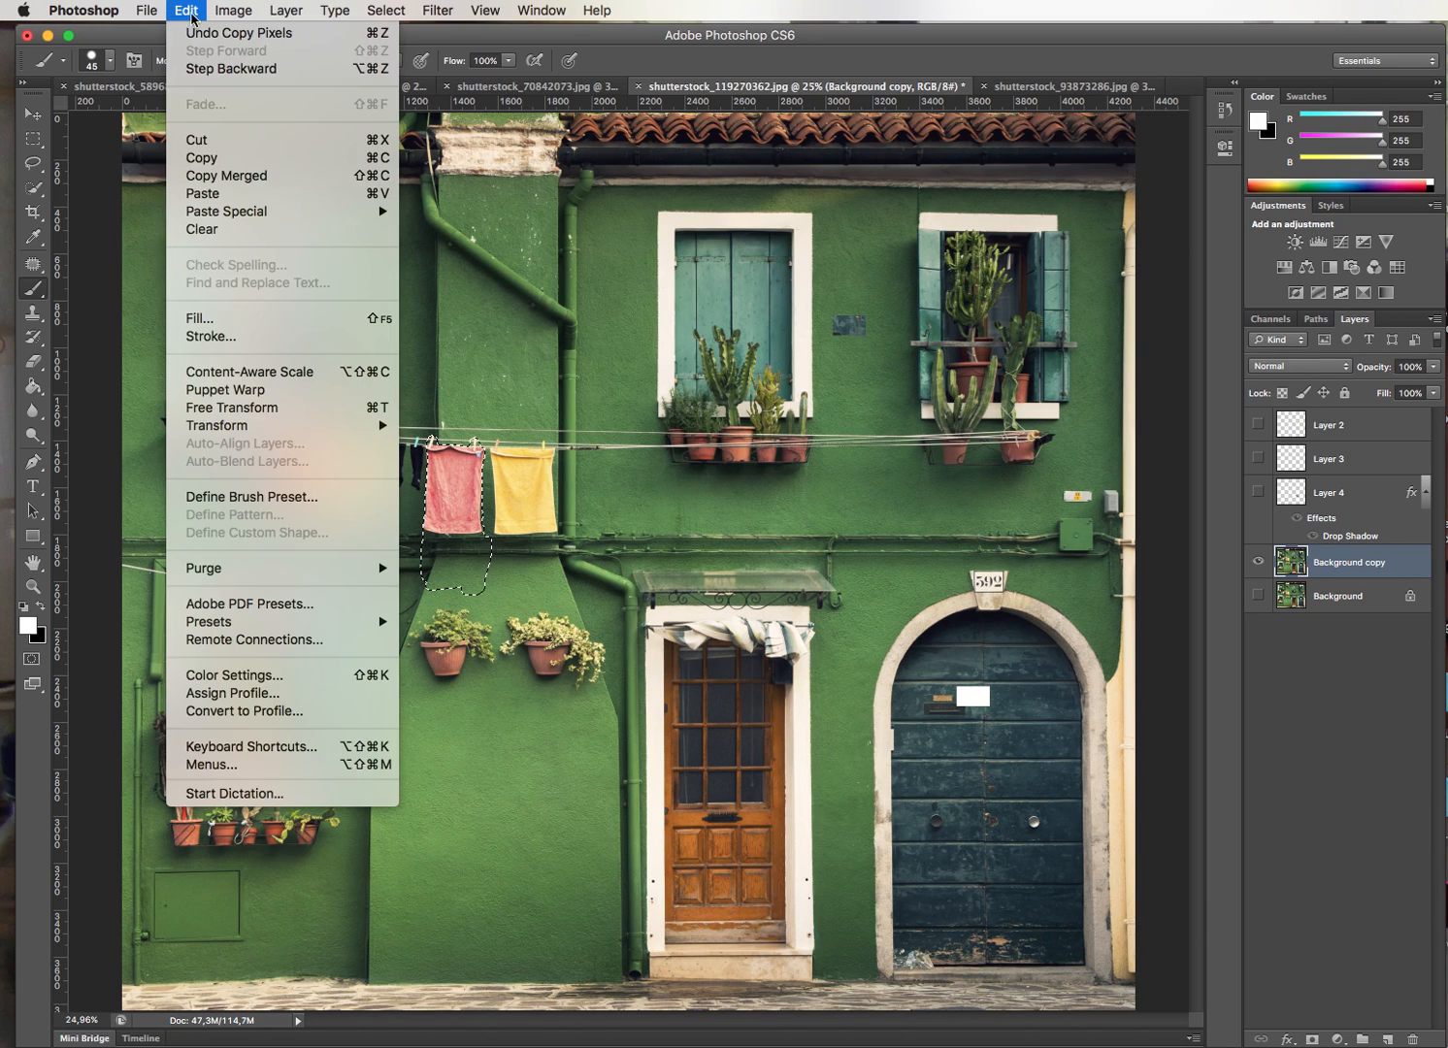
{"action": "left_click", "coordinate": [195, 197]}
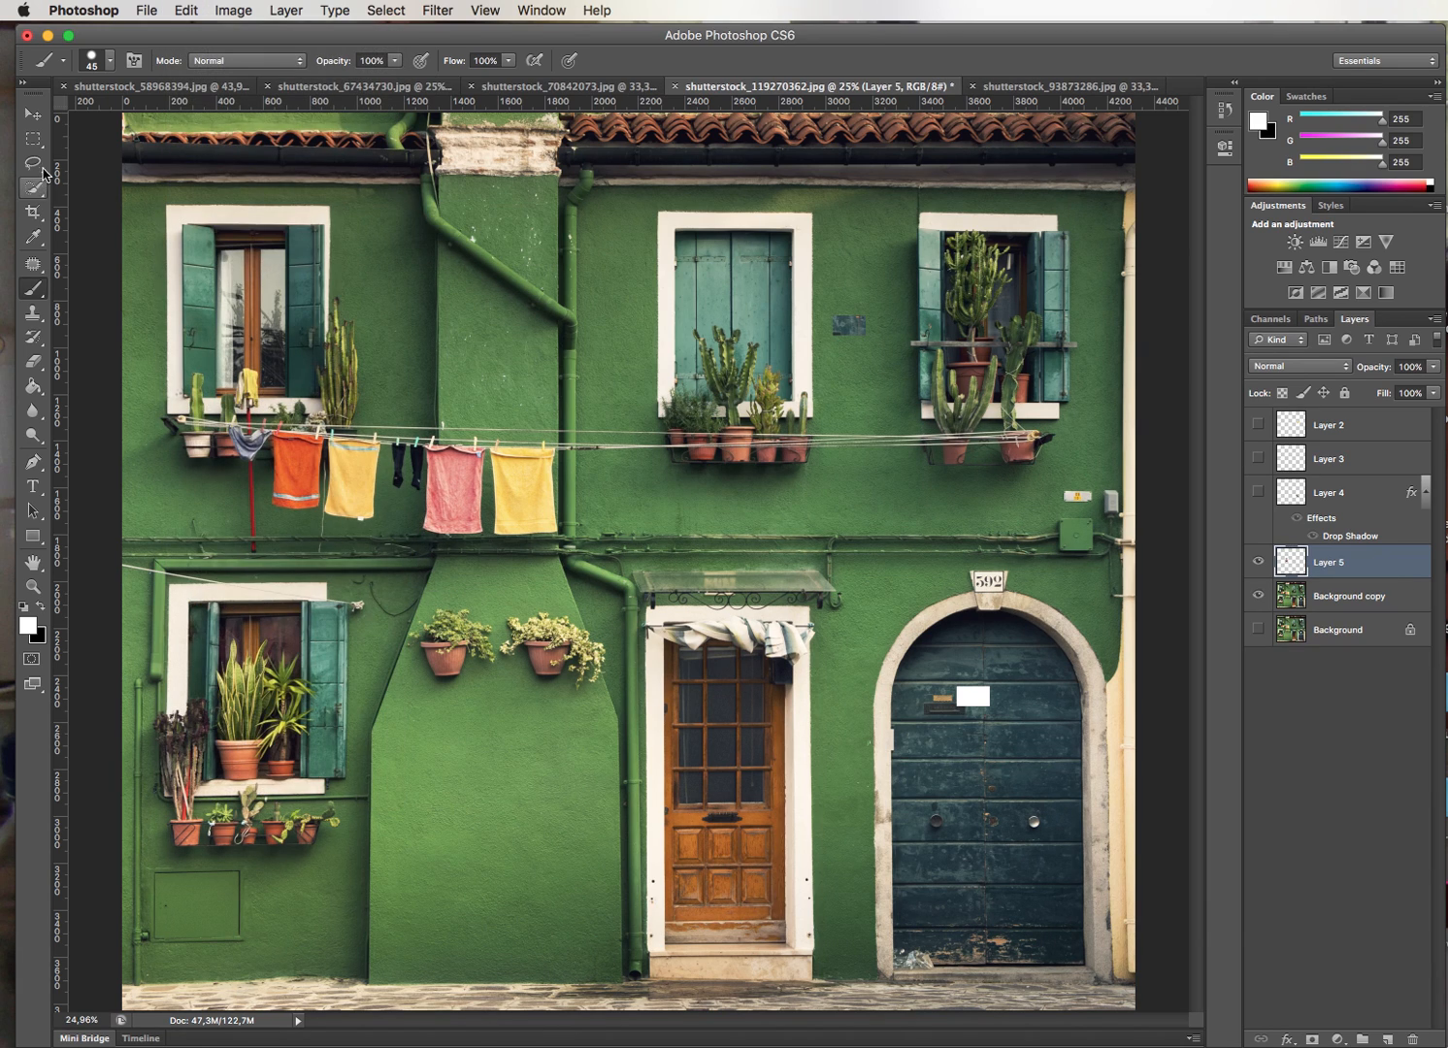
Move the pasted pink towel along the clothesline to above the arched door, and delete its layer
{"action": "left_click", "coordinate": [32, 113]}
{"action": "left_click_drag", "start_coordinate": [461, 503], "coordinate": [871, 505]}
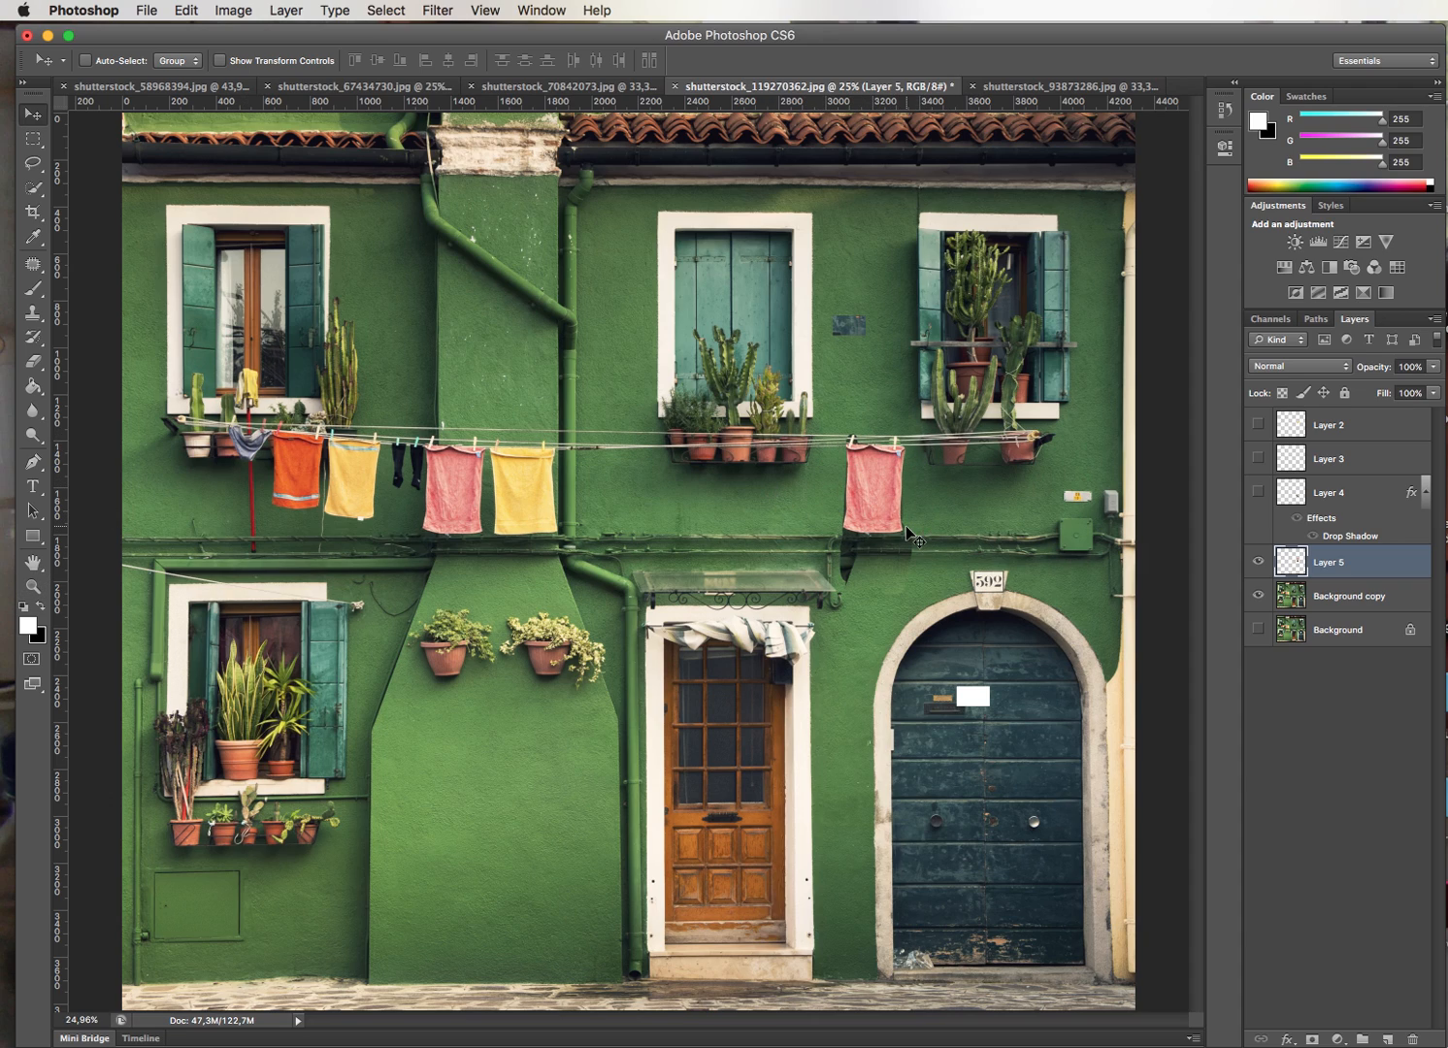
{"action": "left_click_drag", "start_coordinate": [1403, 569], "coordinate": [1419, 1029]}
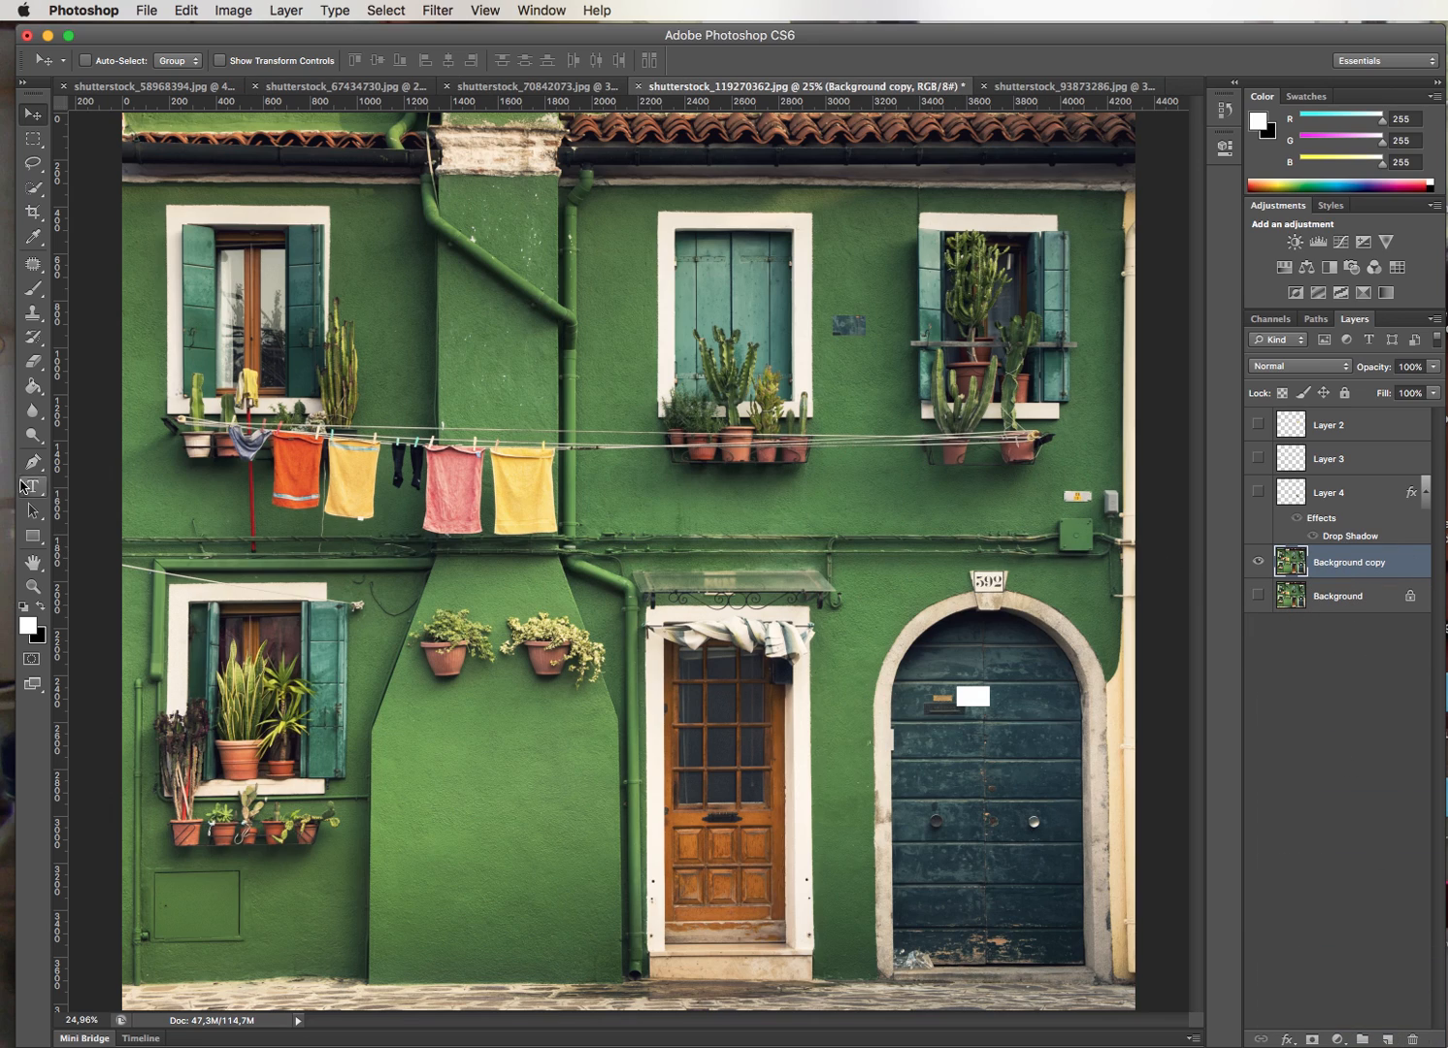
Set up Quick Mask painting for the yellow towel beside the pink one, using the Brush tool and default colors
{"action": "left_click", "coordinate": [30, 588]}
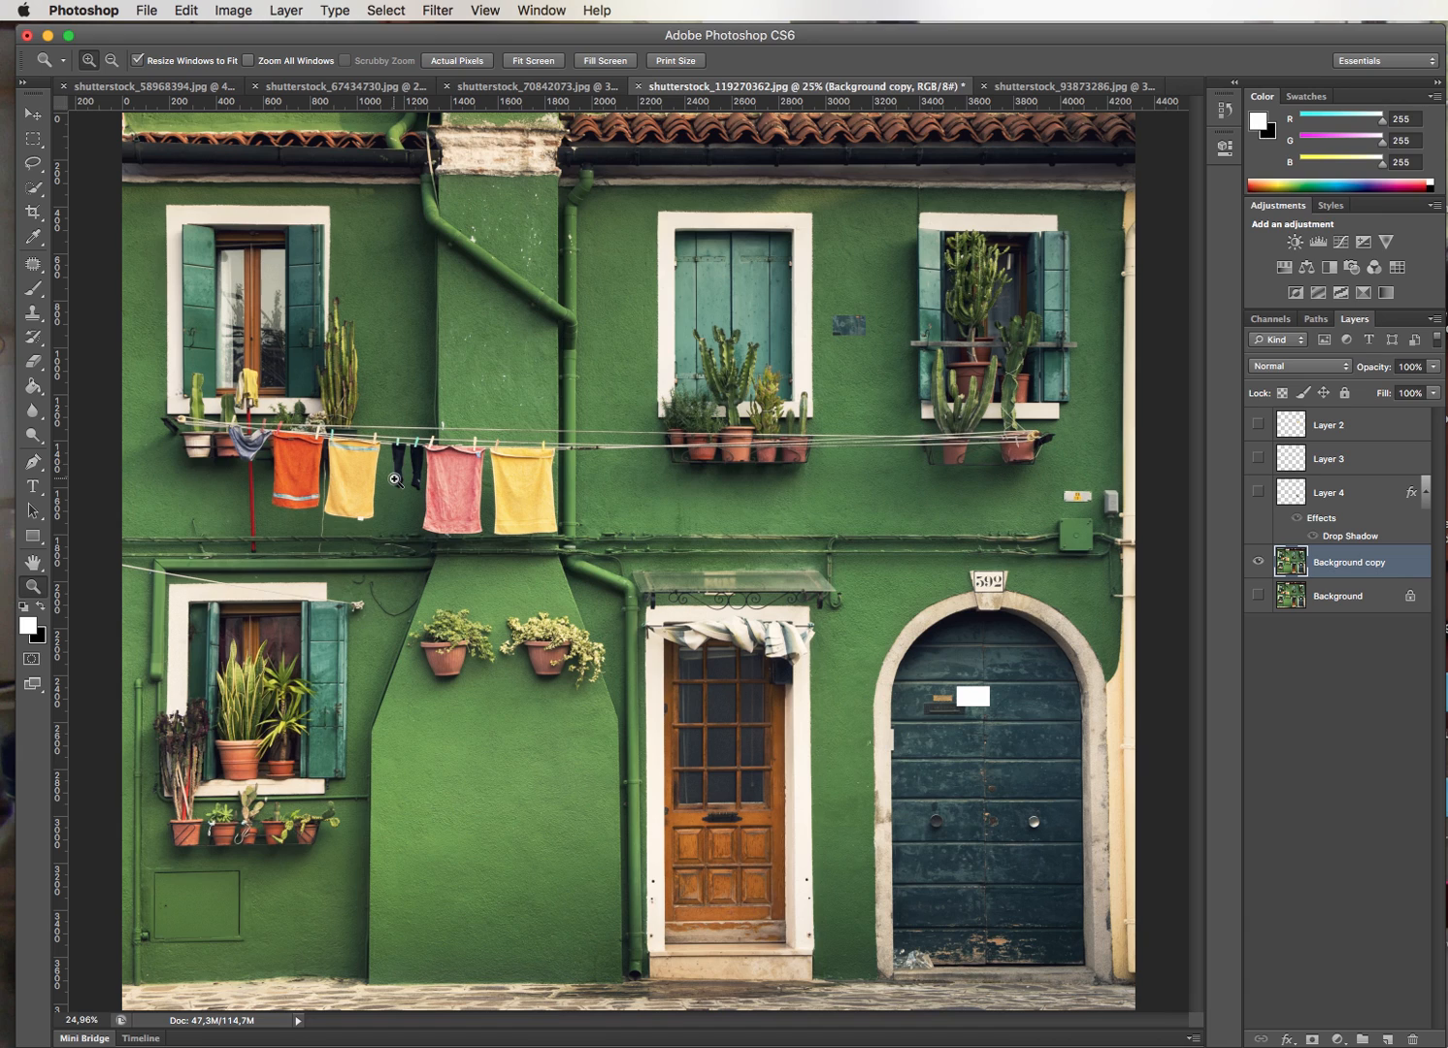
{"action": "left_click_drag", "start_coordinate": [462, 419], "coordinate": [636, 588]}
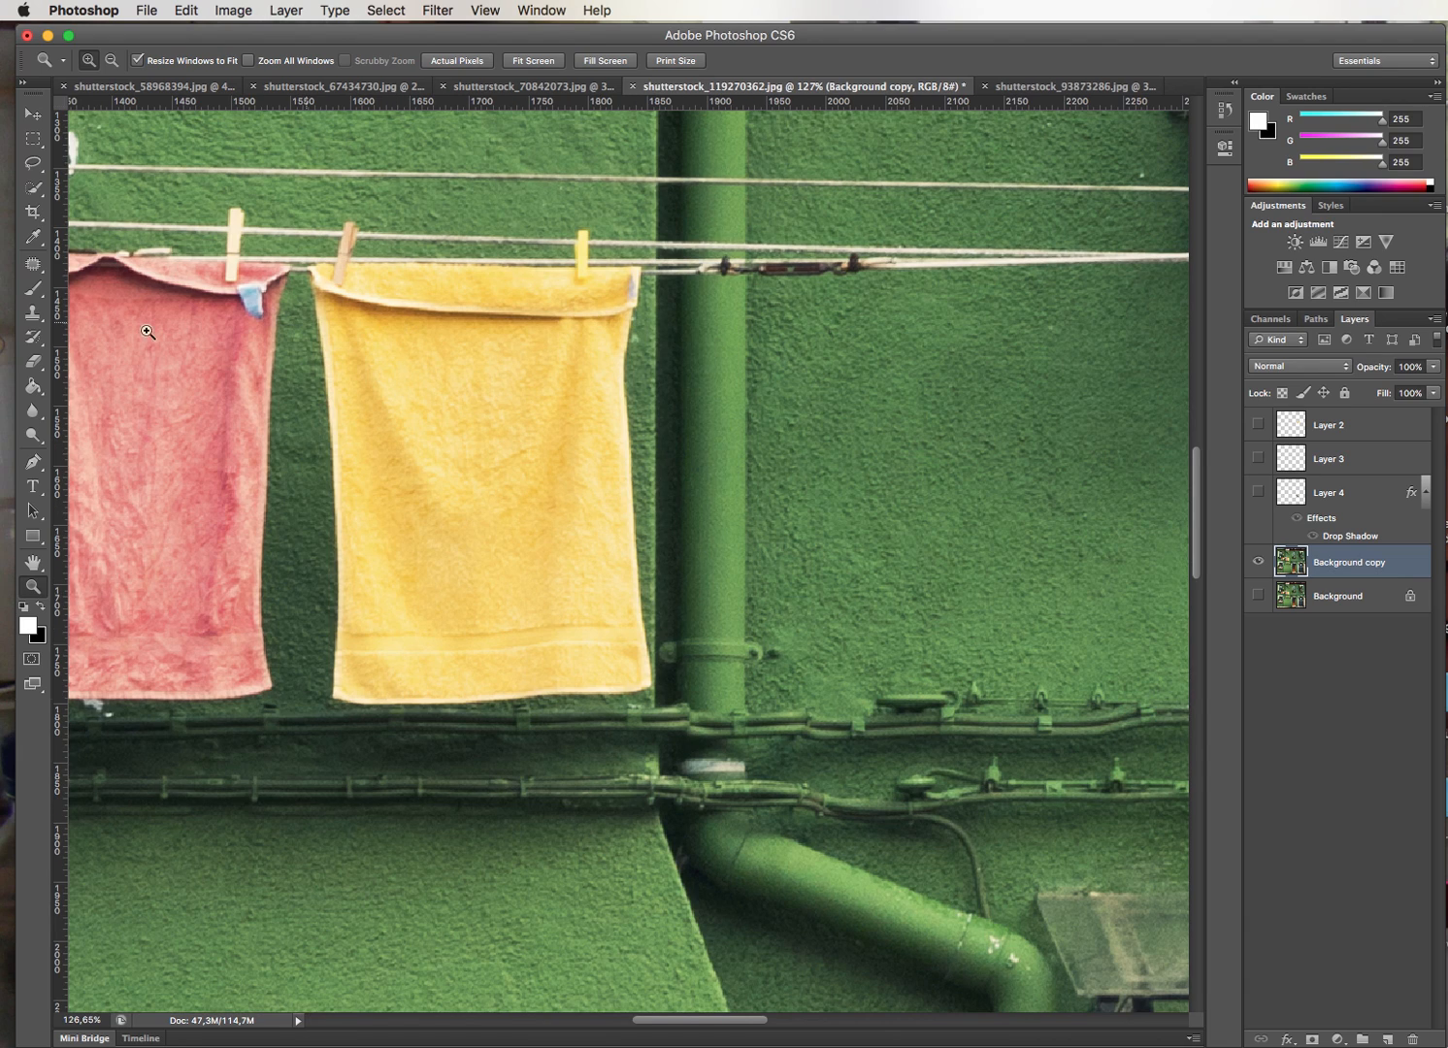
{"action": "left_click", "coordinate": [38, 293]}
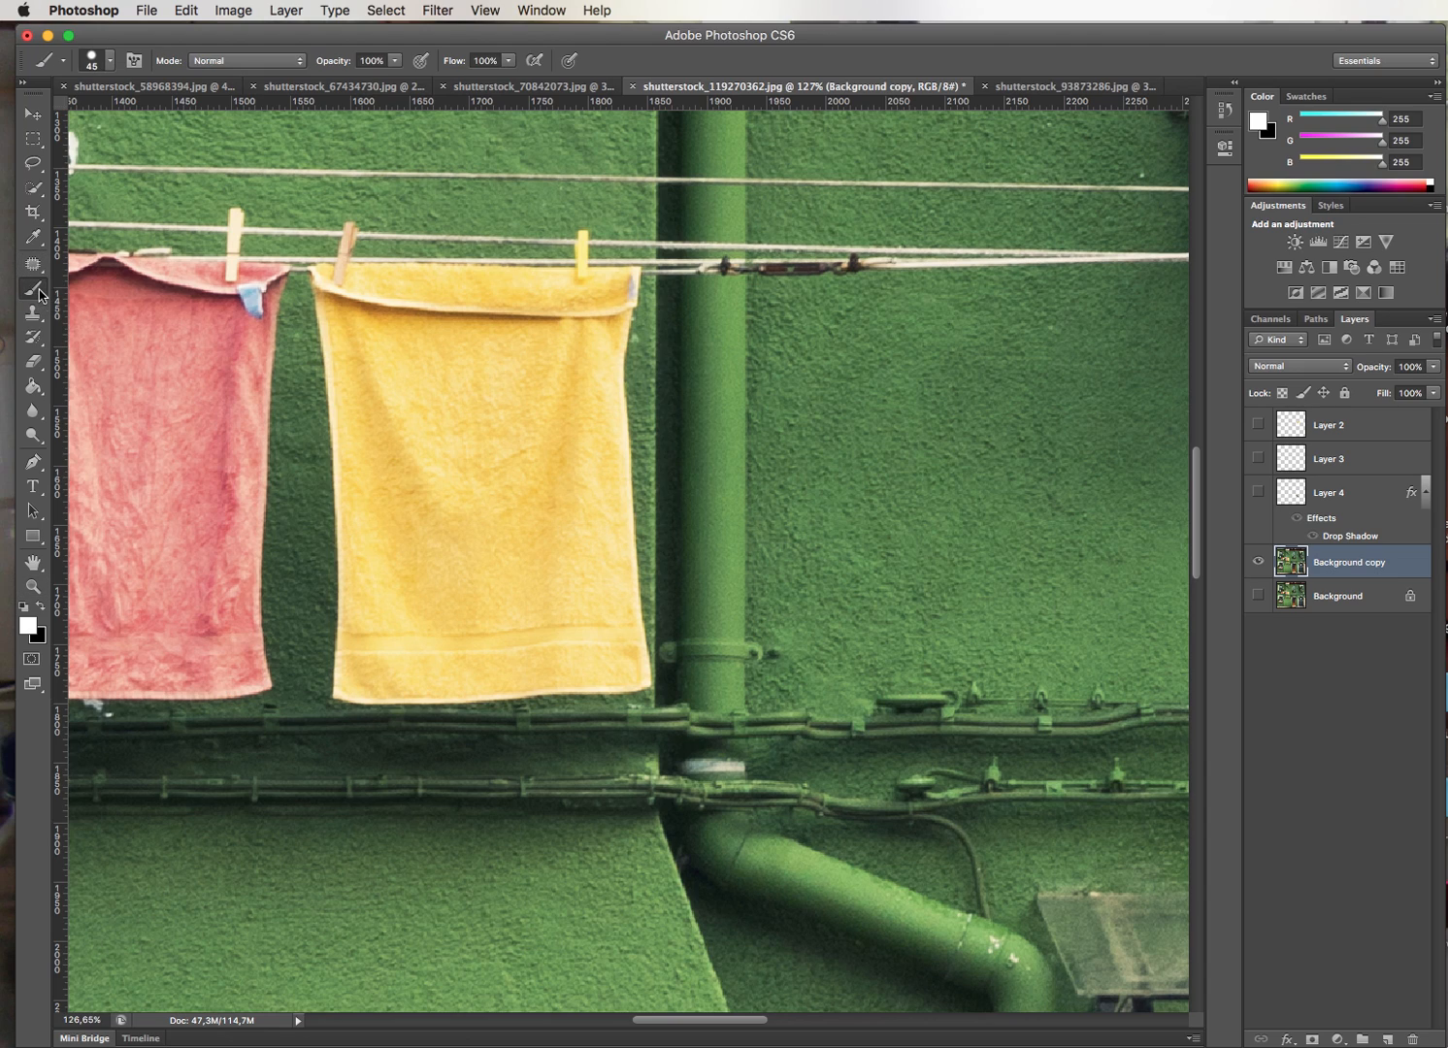
{"action": "left_click", "coordinate": [32, 667]}
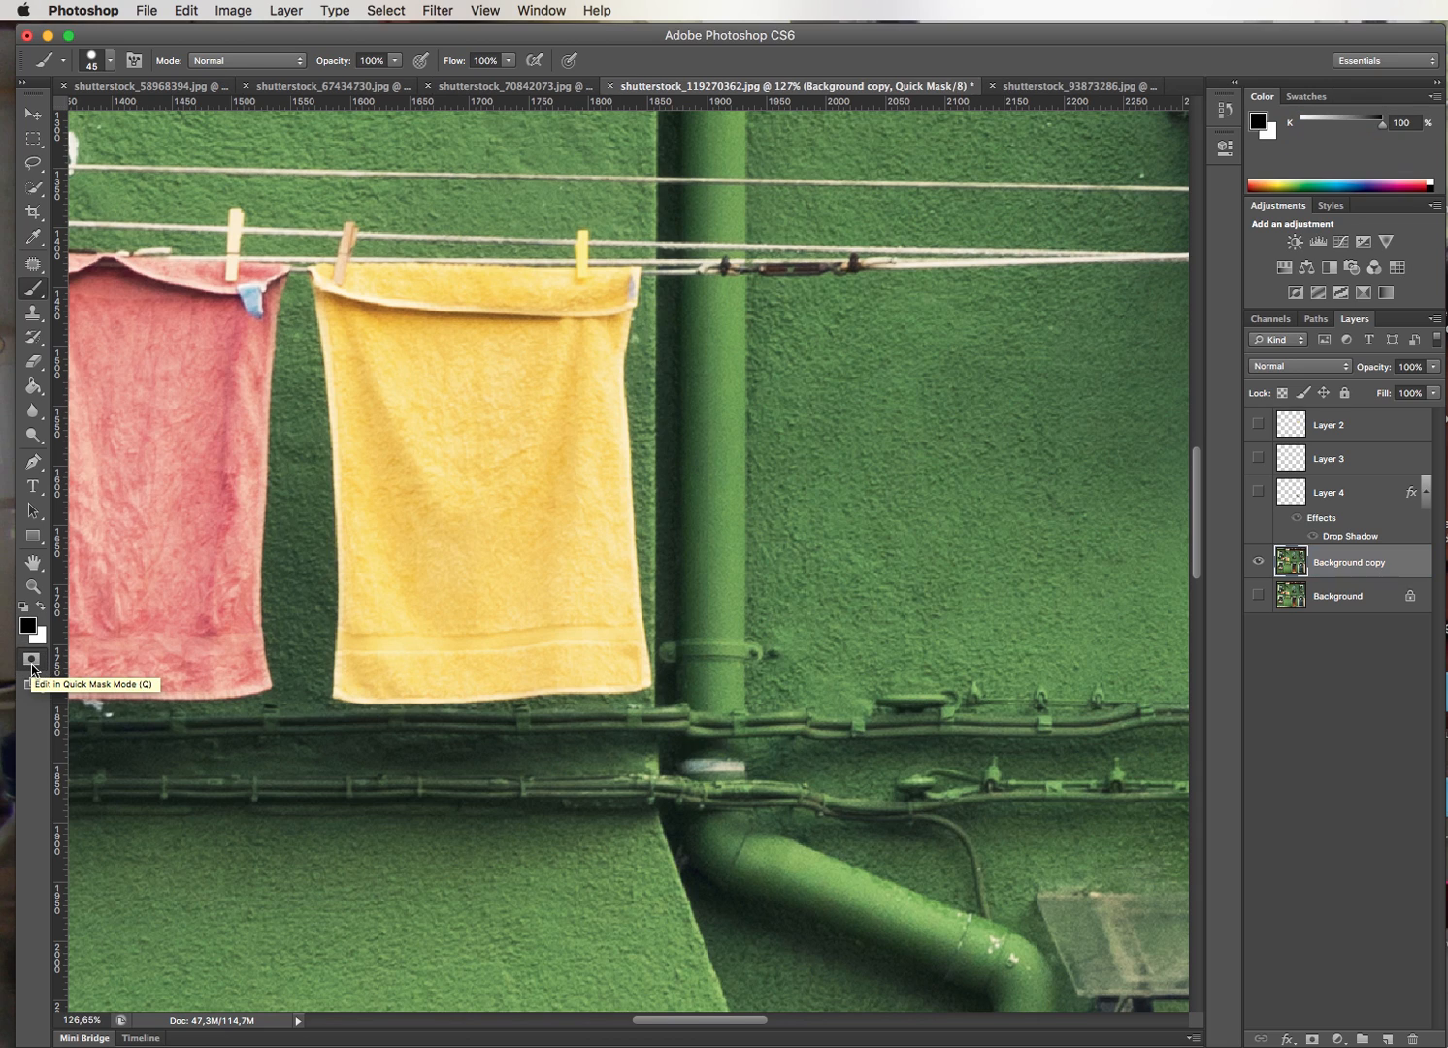
{"action": "left_click", "coordinate": [24, 605]}
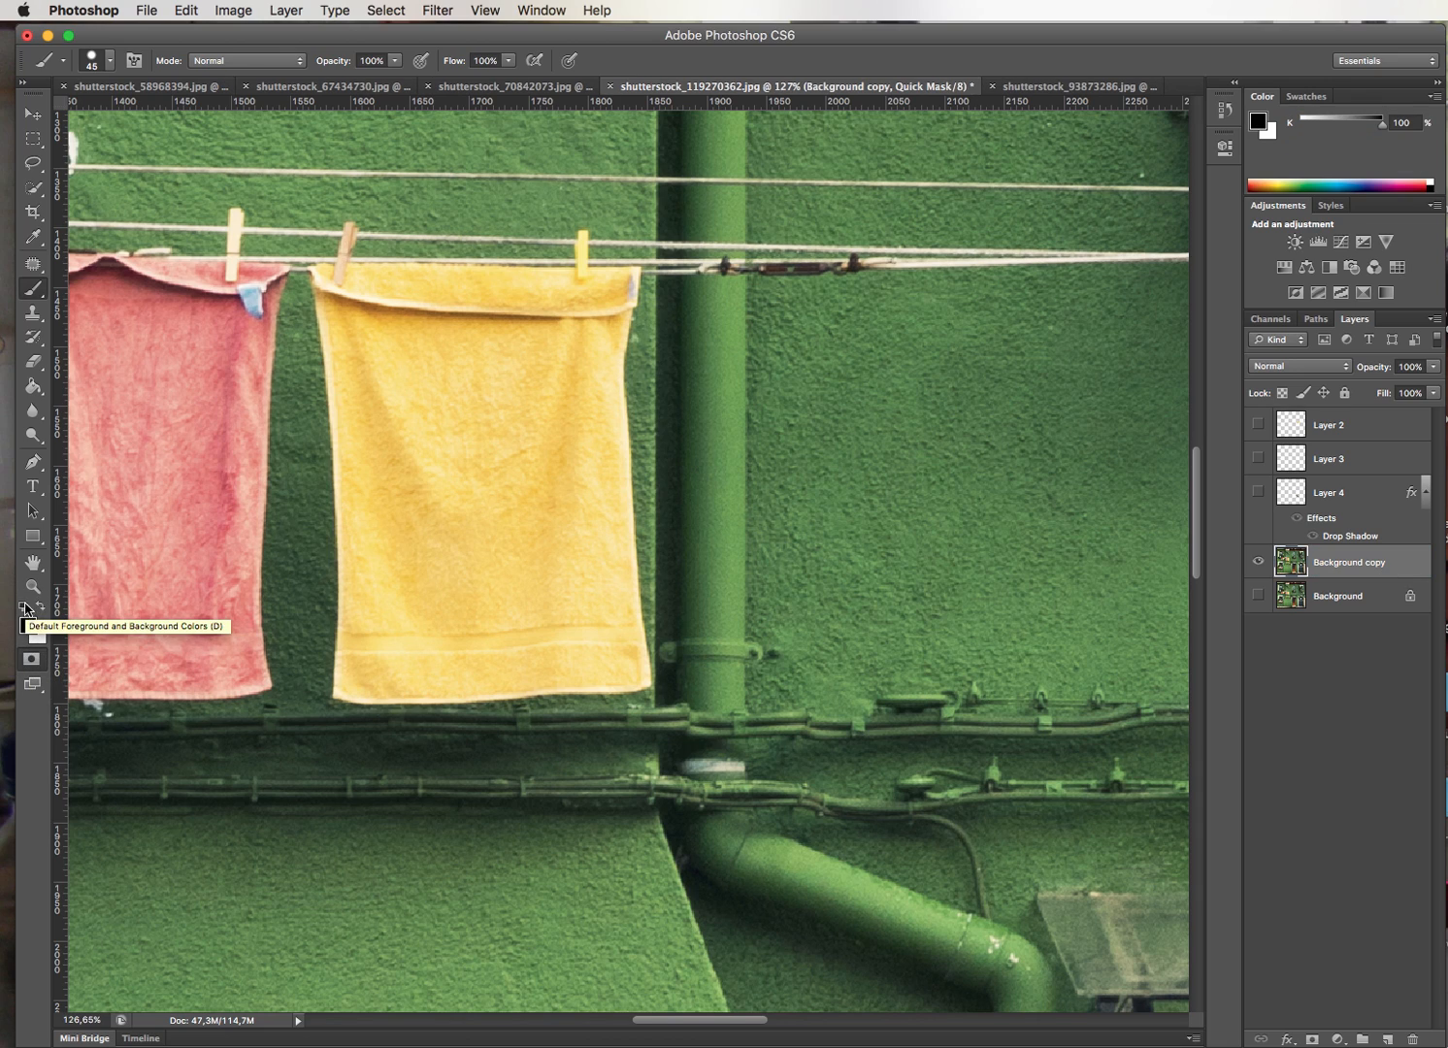
{"action": "left_click", "coordinate": [112, 62]}
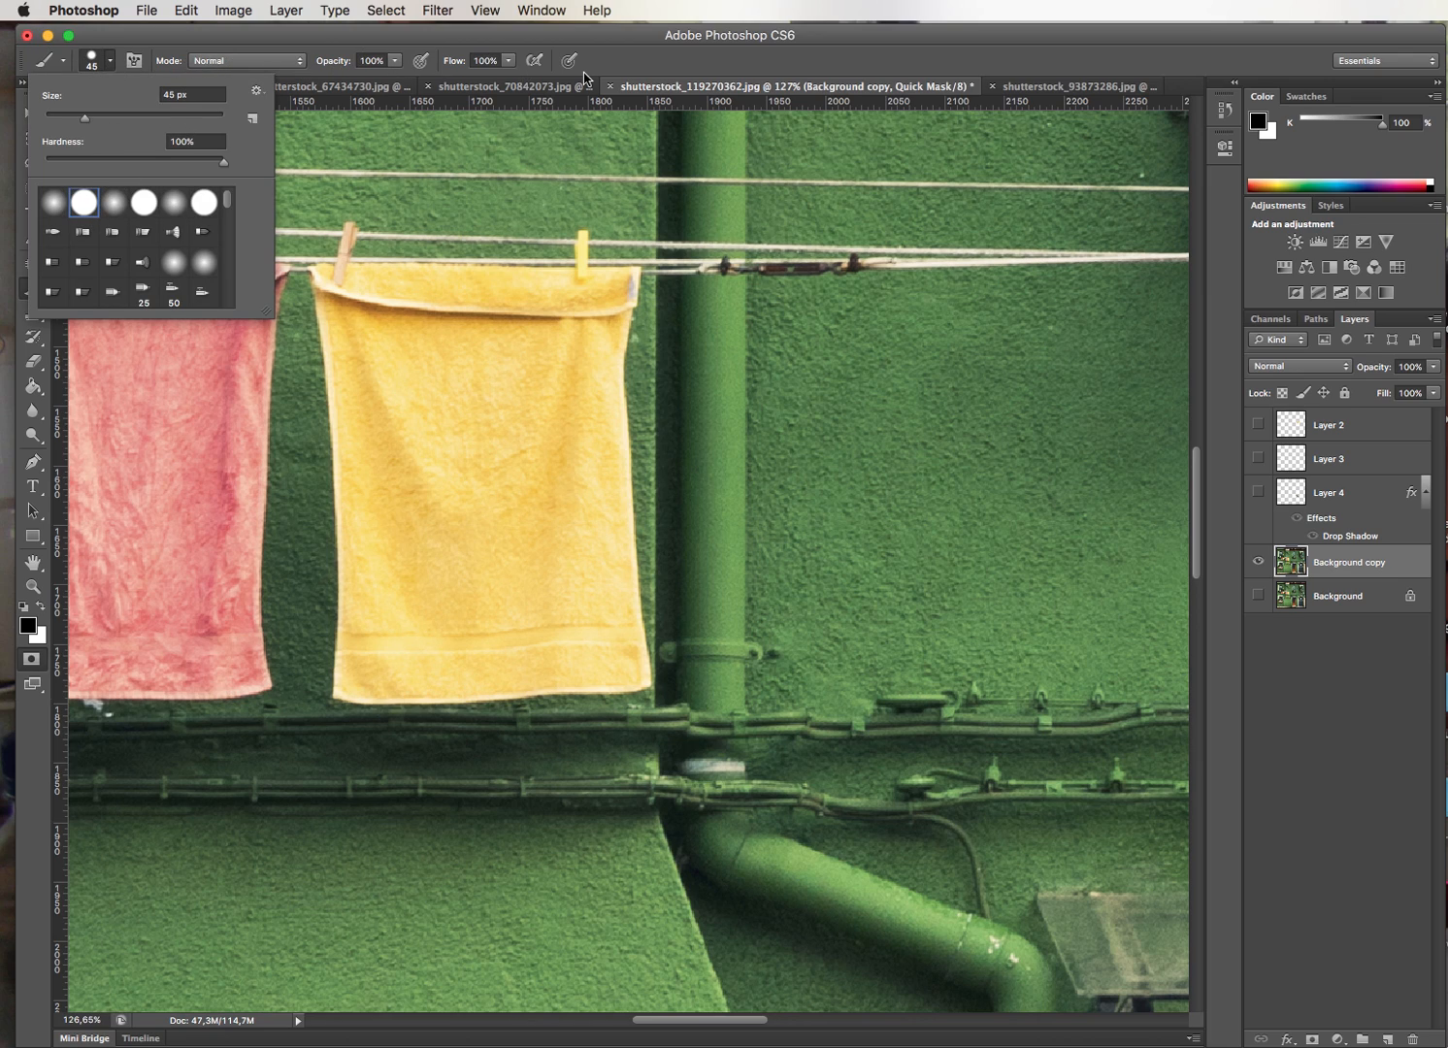
Paint the mask along the left and bottom edges of the yellow towel with the 45 px brush
{"action": "left_click", "coordinate": [466, 306]}
{"action": "left_click_drag", "start_coordinate": [352, 313], "coordinate": [366, 405]}
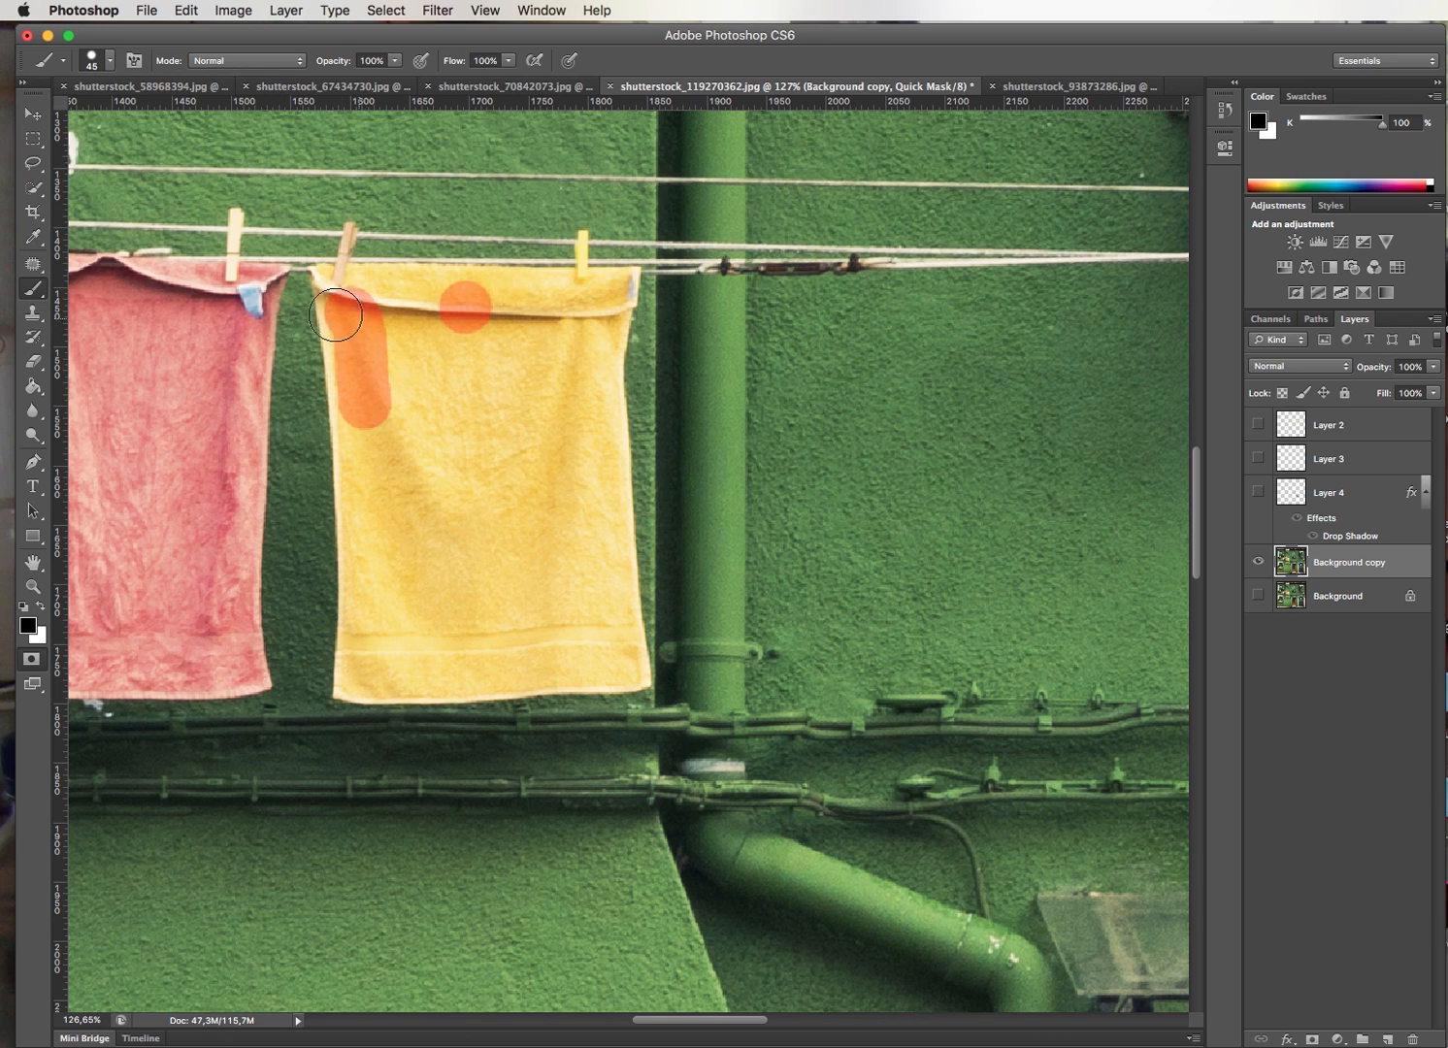
{"action": "mouse_move", "coordinate": [342, 299]}
{"action": "left_mouse_down"}
{"action": "mouse_move", "coordinate": [364, 522]}
{"action": "mouse_move", "coordinate": [357, 667]}
{"action": "mouse_move", "coordinate": [396, 621]}
{"action": "mouse_move", "coordinate": [404, 646]}
{"action": "mouse_move", "coordinate": [339, 677]}
{"action": "mouse_move", "coordinate": [338, 693]}
{"action": "mouse_move", "coordinate": [645, 682]}
{"action": "left_mouse_up"}
Mask the yellow towel's top-left corner and left clothespin, reducing the brush to 15 px
{"action": "key", "text": "bracketleft"}
{"action": "key", "text": "bracketleft"}
{"action": "key", "text": "bracketleft"}
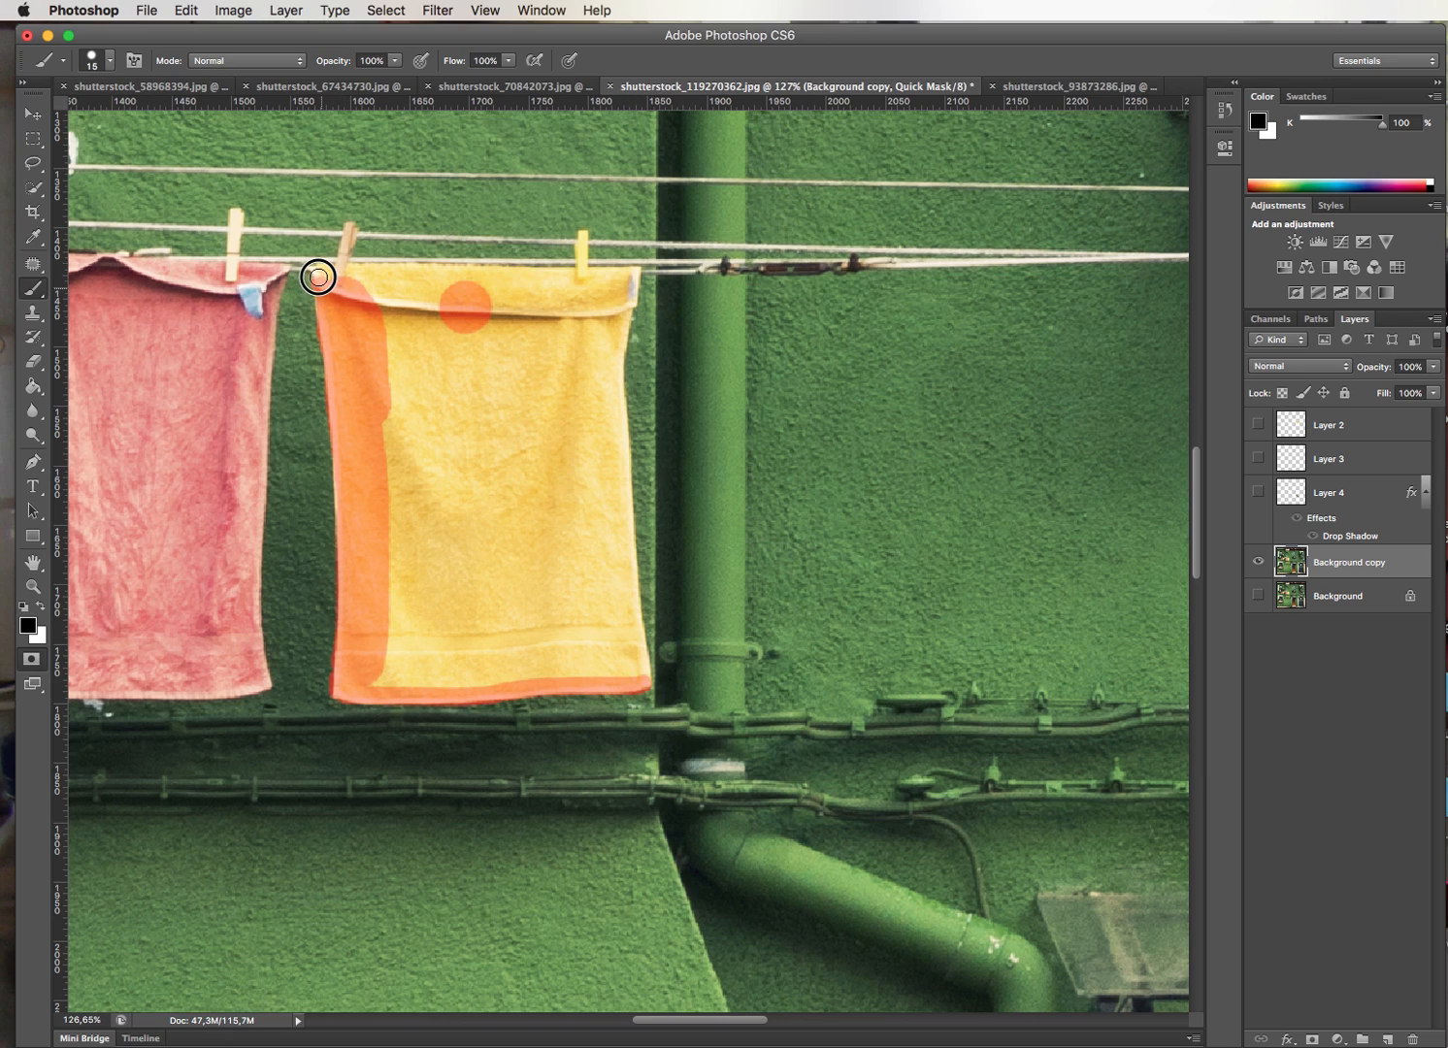
{"action": "mouse_move", "coordinate": [319, 278]}
{"action": "left_mouse_down"}
{"action": "mouse_move", "coordinate": [347, 252]}
{"action": "mouse_move", "coordinate": [348, 287]}
{"action": "mouse_move", "coordinate": [349, 249]}
{"action": "left_mouse_up"}
{"action": "key", "text": "bracketleft"}
{"action": "key", "text": "bracketleft"}
{"action": "key", "text": "bracketleft"}
Mask the yellow towel's top edge, right clothespin and right edge, adjusting the brush size to fit
{"action": "key", "text": "bracketright"}
{"action": "mouse_move", "coordinate": [355, 279]}
{"action": "left_mouse_down"}
{"action": "mouse_move", "coordinate": [583, 275]}
{"action": "mouse_move", "coordinate": [581, 234]}
{"action": "mouse_move", "coordinate": [582, 262]}
{"action": "mouse_move", "coordinate": [607, 276]}
{"action": "mouse_move", "coordinate": [584, 272]}
{"action": "mouse_move", "coordinate": [637, 271]}
{"action": "mouse_move", "coordinate": [615, 383]}
{"action": "mouse_move", "coordinate": [642, 678]}
{"action": "mouse_move", "coordinate": [623, 425]}
{"action": "left_mouse_up"}
{"action": "key", "text": "bracketleft"}
{"action": "key", "text": "bracketleft"}
{"action": "key", "text": "bracketleft"}
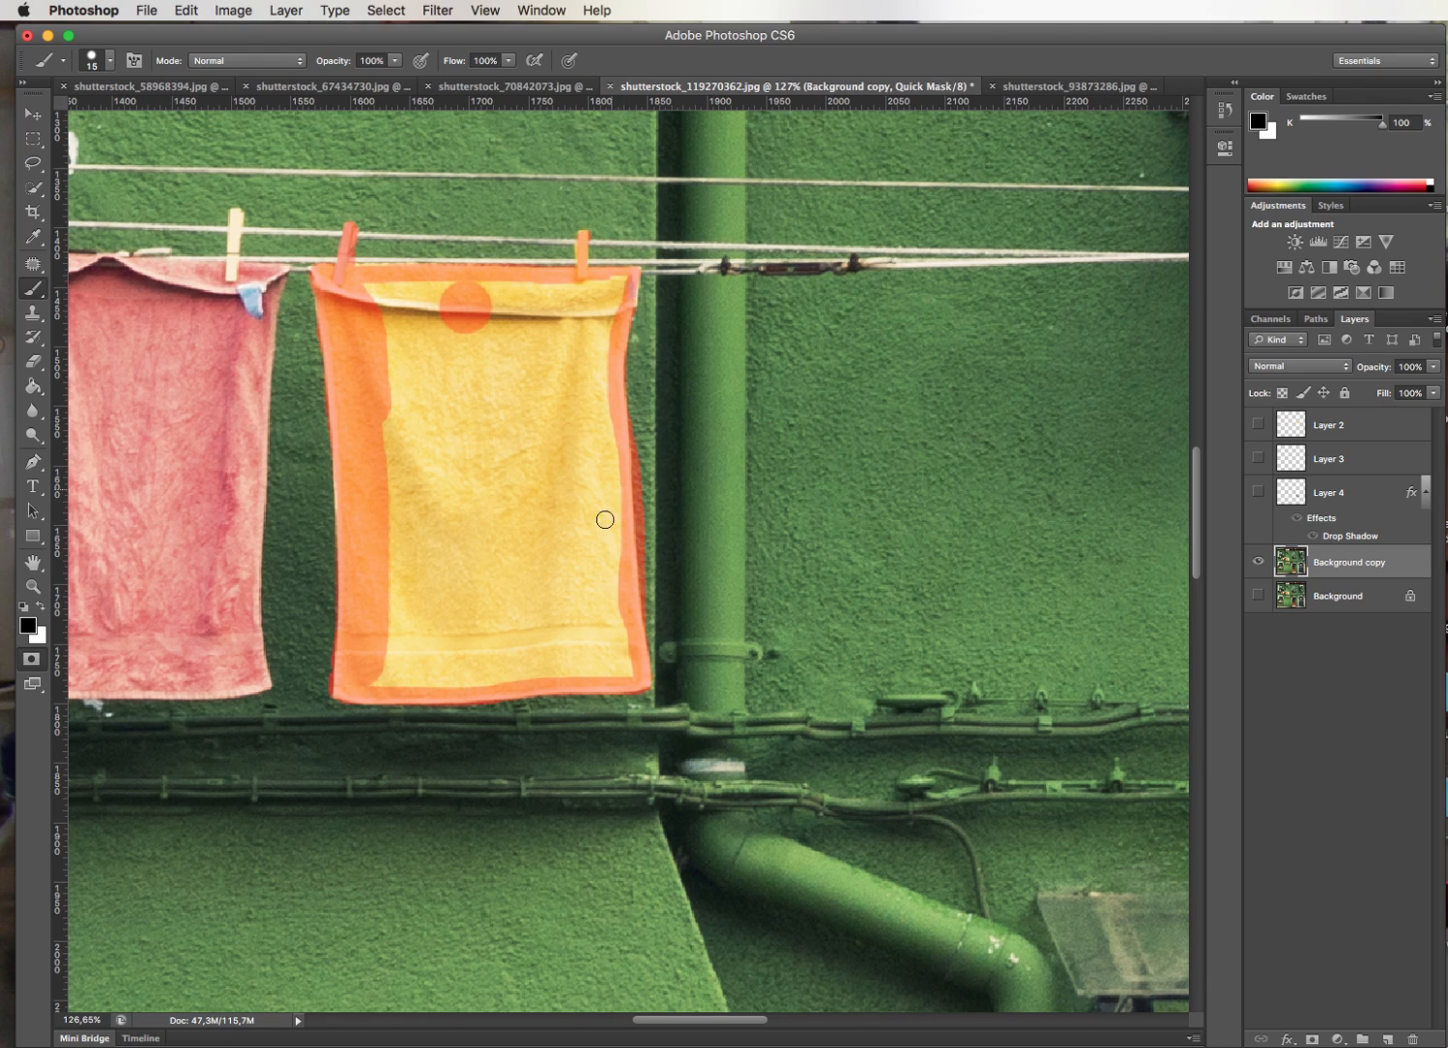
Swap the foreground color to white and erase the mask overspill outside the yellow towel's edges
{"action": "left_click", "coordinate": [41, 607]}
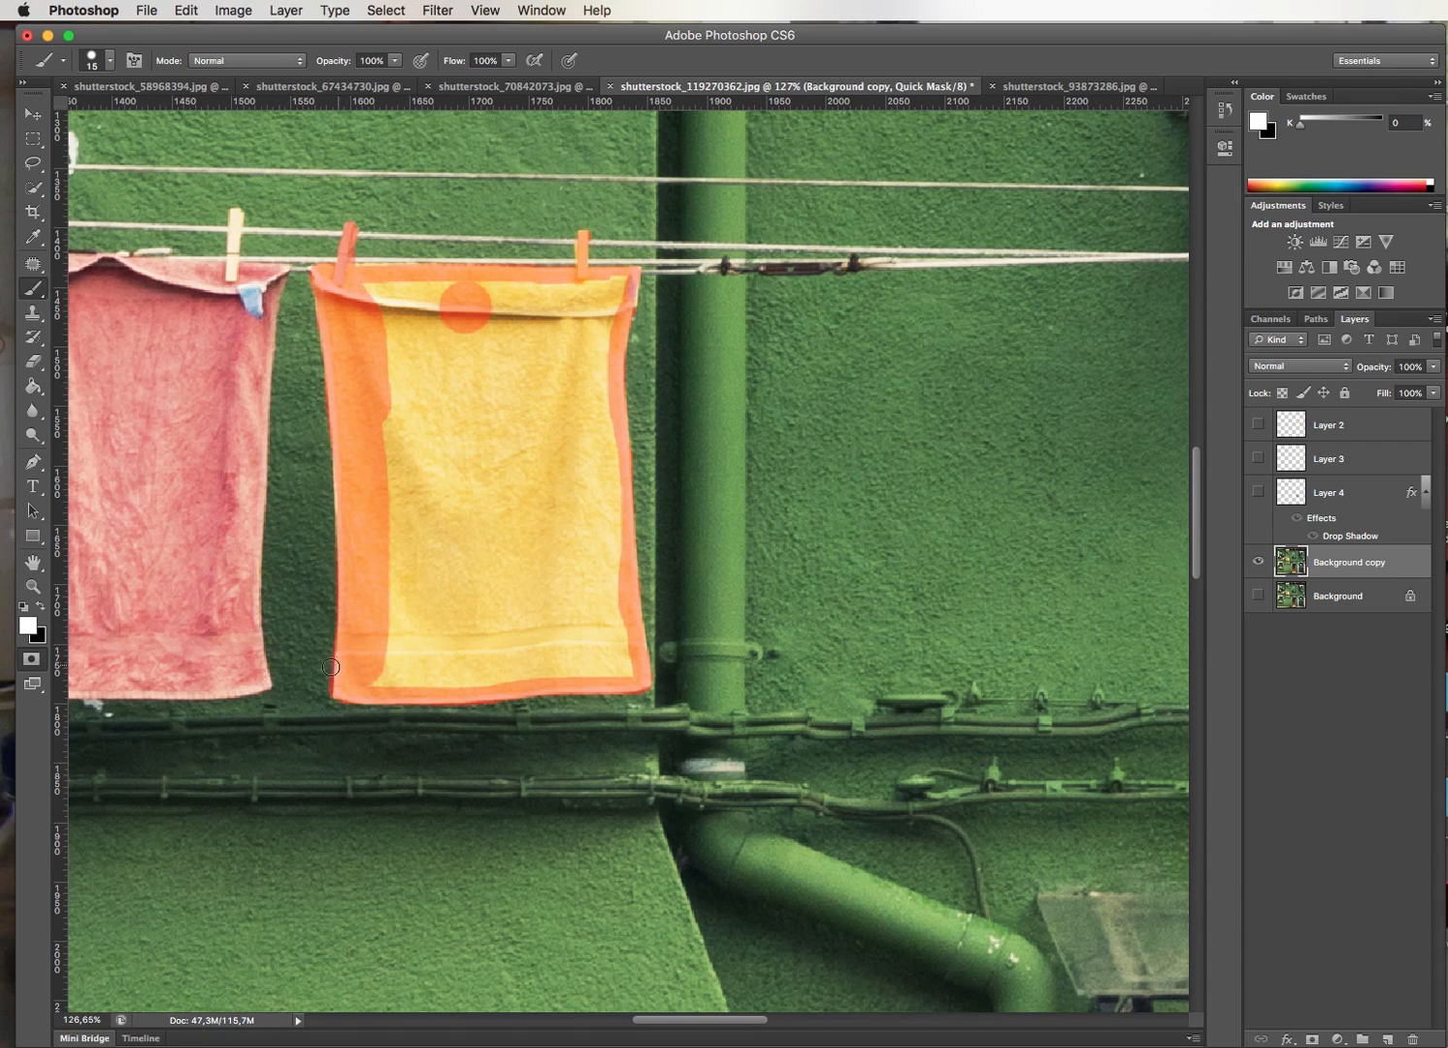
{"action": "mouse_move", "coordinate": [323, 659]}
{"action": "left_mouse_down"}
{"action": "mouse_move", "coordinate": [356, 719]}
{"action": "mouse_move", "coordinate": [315, 716]}
{"action": "left_mouse_up"}
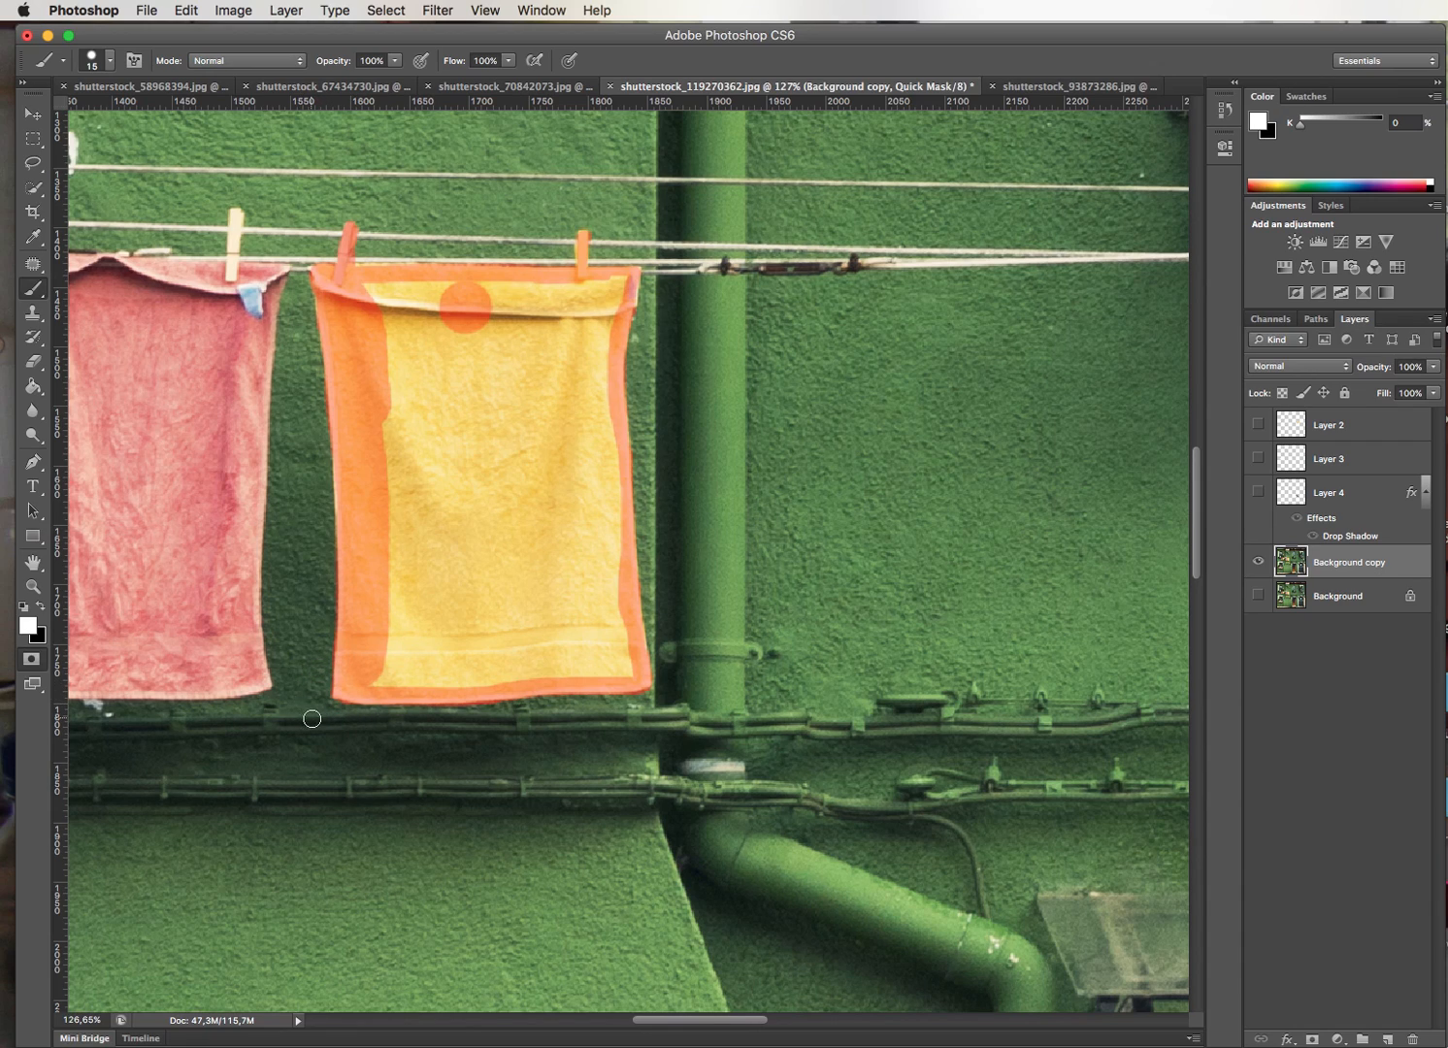
Swap the foreground color to black and mask the yellow towel's folded upper band with the 35 px brush
{"action": "left_click", "coordinate": [41, 608]}
{"action": "key", "text": "bracketright"}
{"action": "key", "text": "bracketright"}
{"action": "key", "text": "bracketright"}
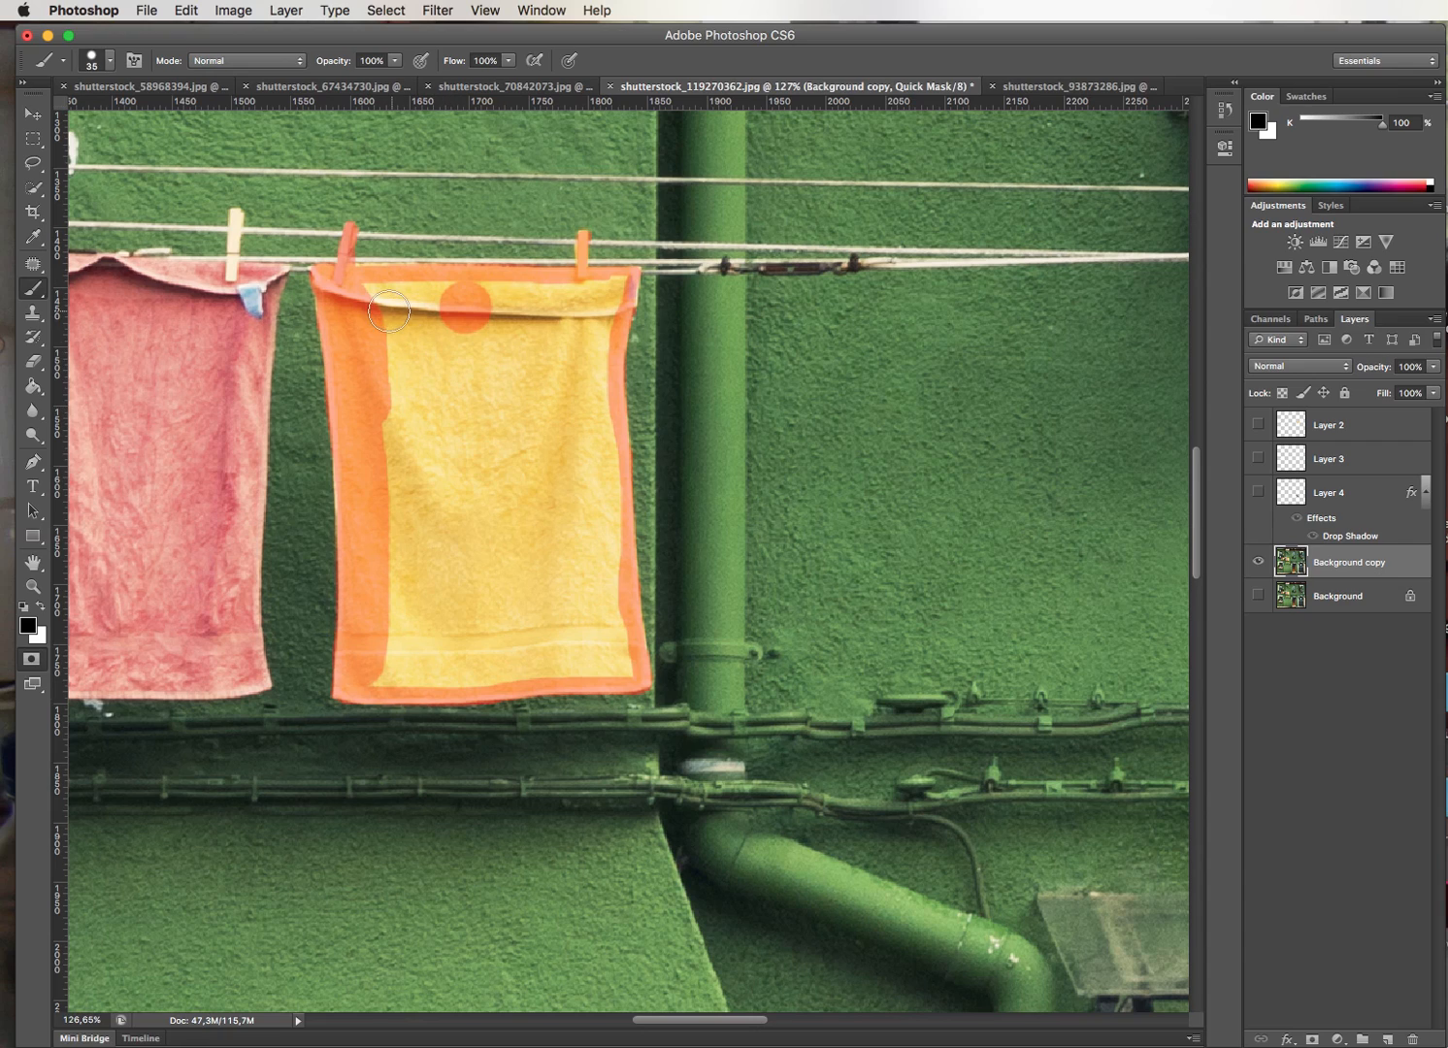
{"action": "left_click_drag", "start_coordinate": [388, 306], "coordinate": [589, 303]}
Mask the towel's upper-right corner with a 30 px brush, erasing the stroke's overspill across the drainpipe in white
{"action": "key", "text": "bracketleft"}
{"action": "key", "text": "bracketleft"}
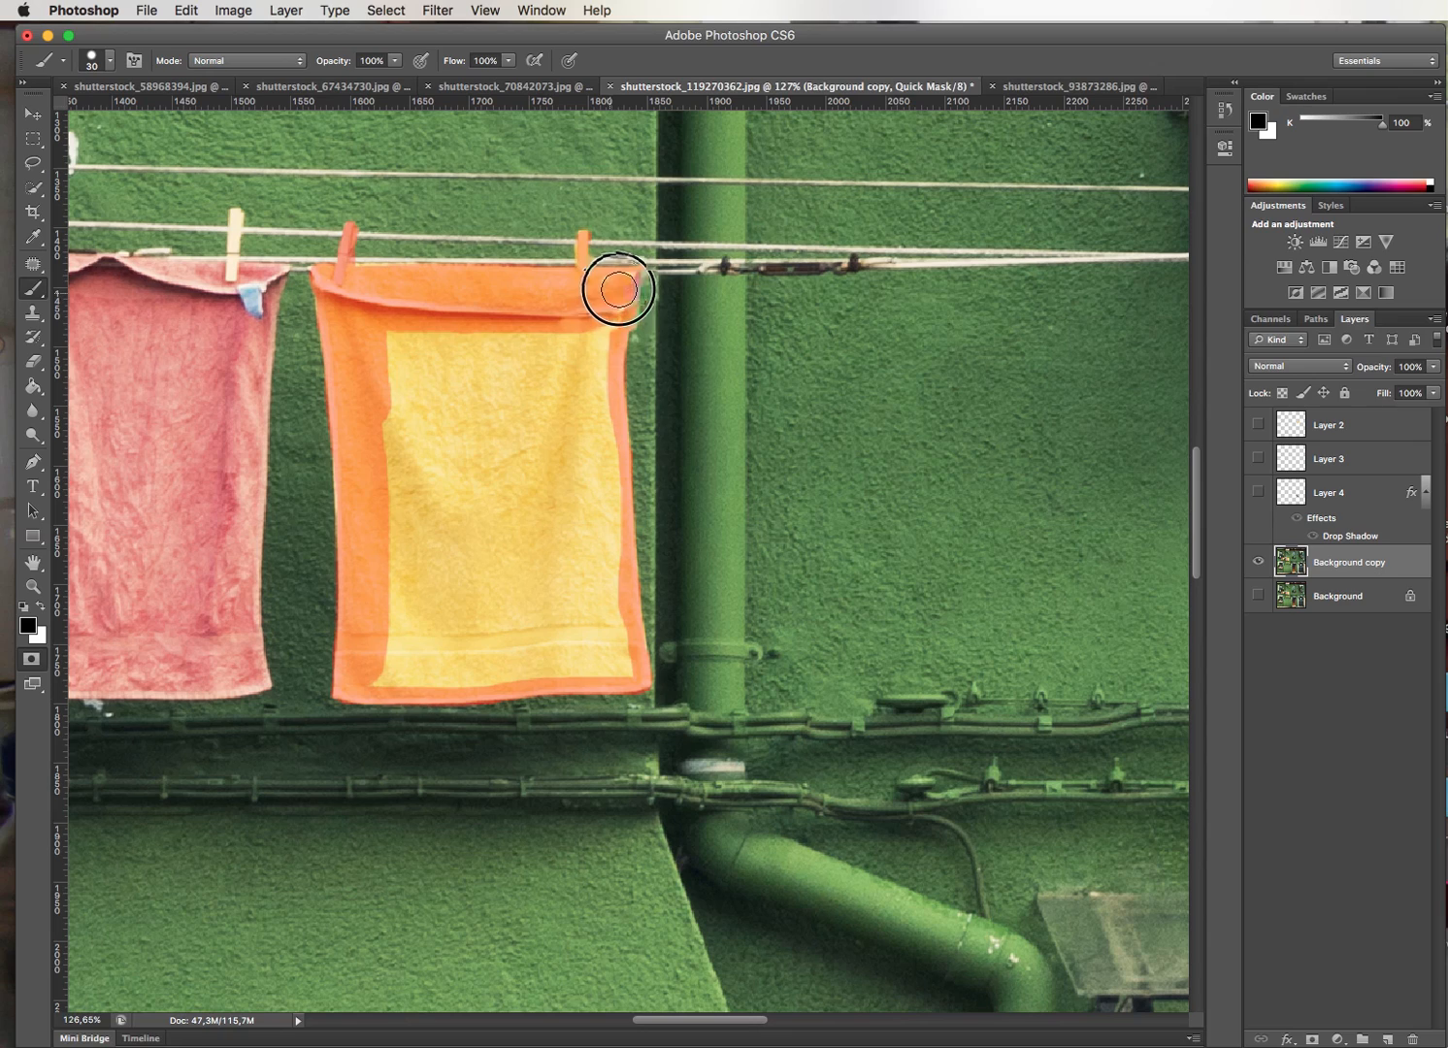
{"action": "left_click_drag", "start_coordinate": [604, 287], "coordinate": [734, 310]}
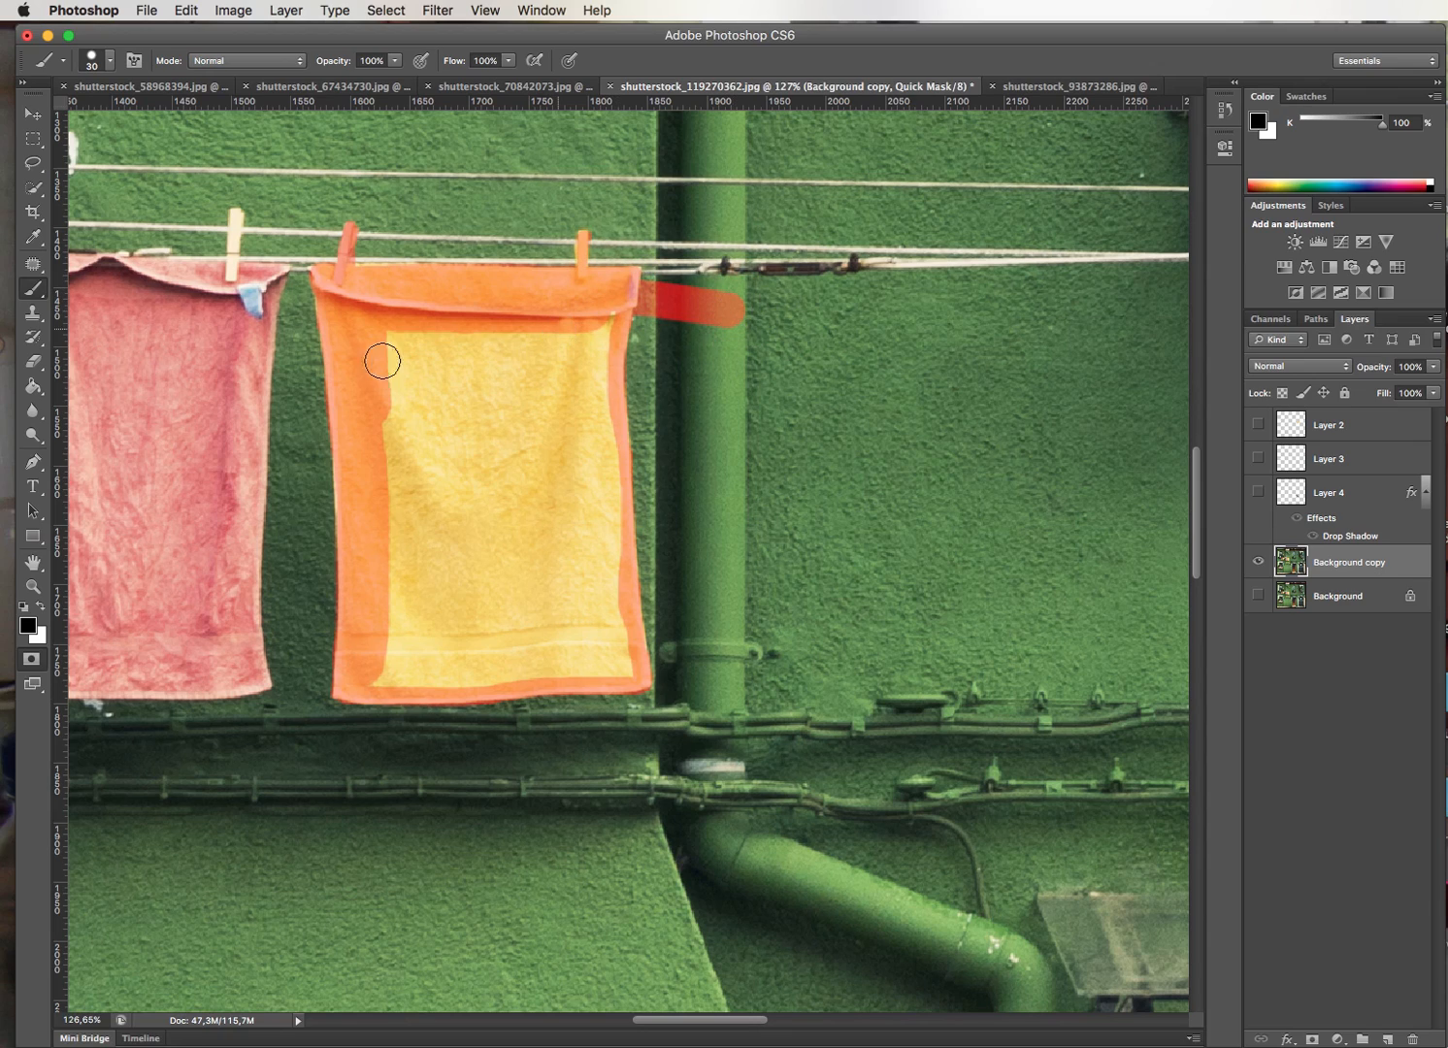
{"action": "left_click", "coordinate": [41, 607]}
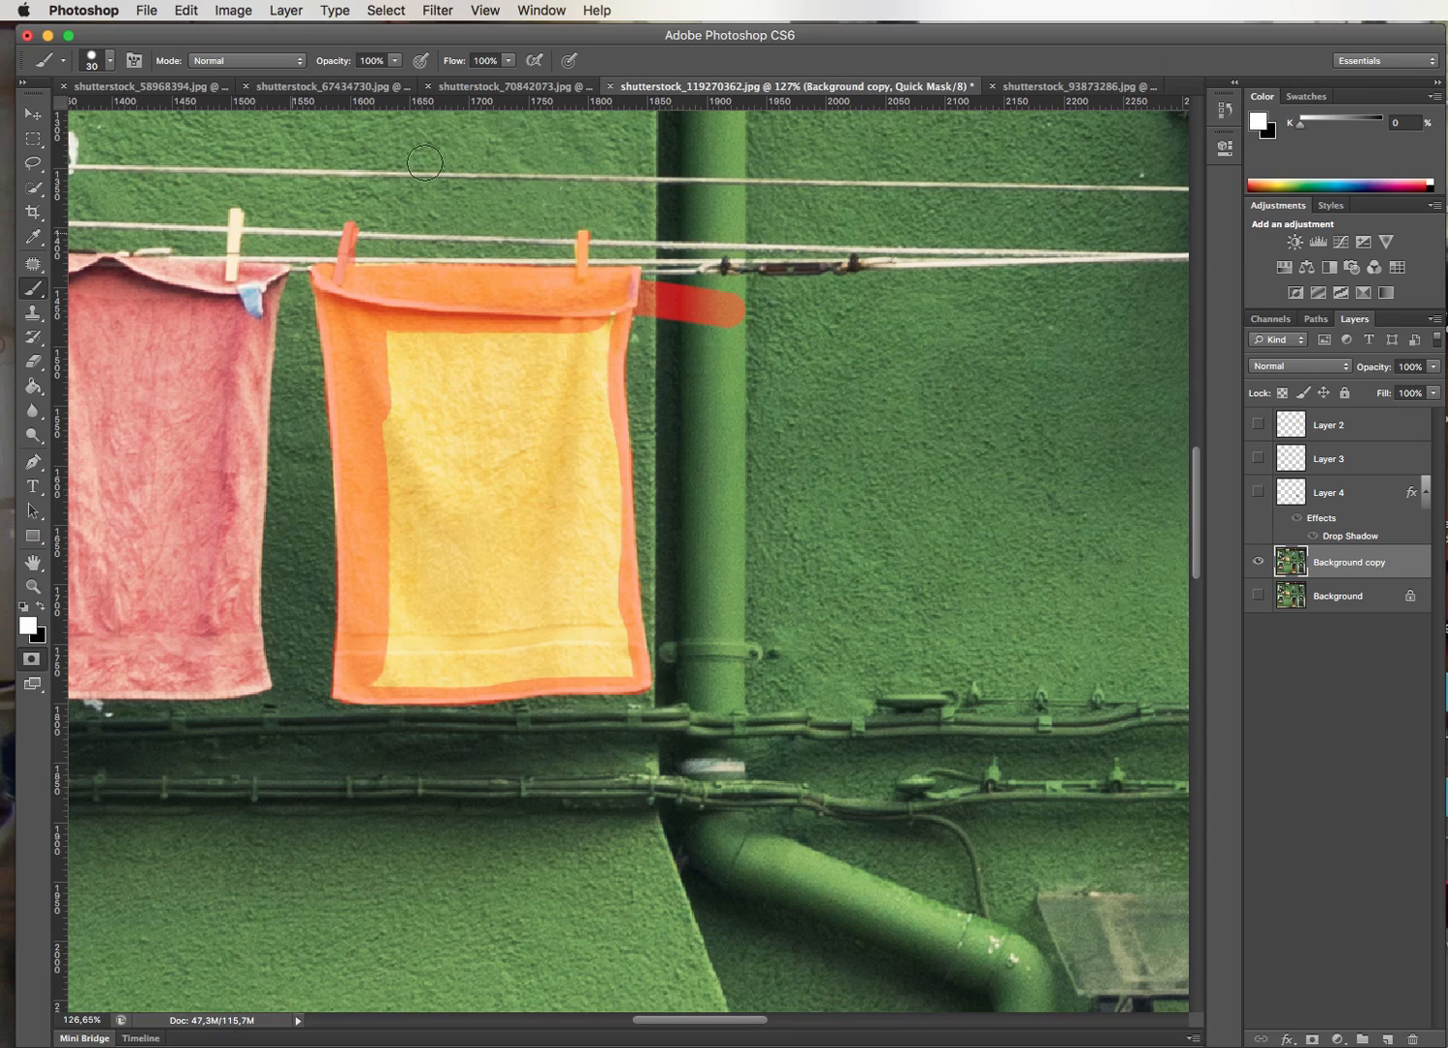
{"action": "mouse_move", "coordinate": [658, 288]}
{"action": "left_mouse_down"}
{"action": "mouse_move", "coordinate": [653, 310]}
{"action": "mouse_move", "coordinate": [682, 294]}
{"action": "mouse_move", "coordinate": [724, 323]}
{"action": "left_mouse_up"}
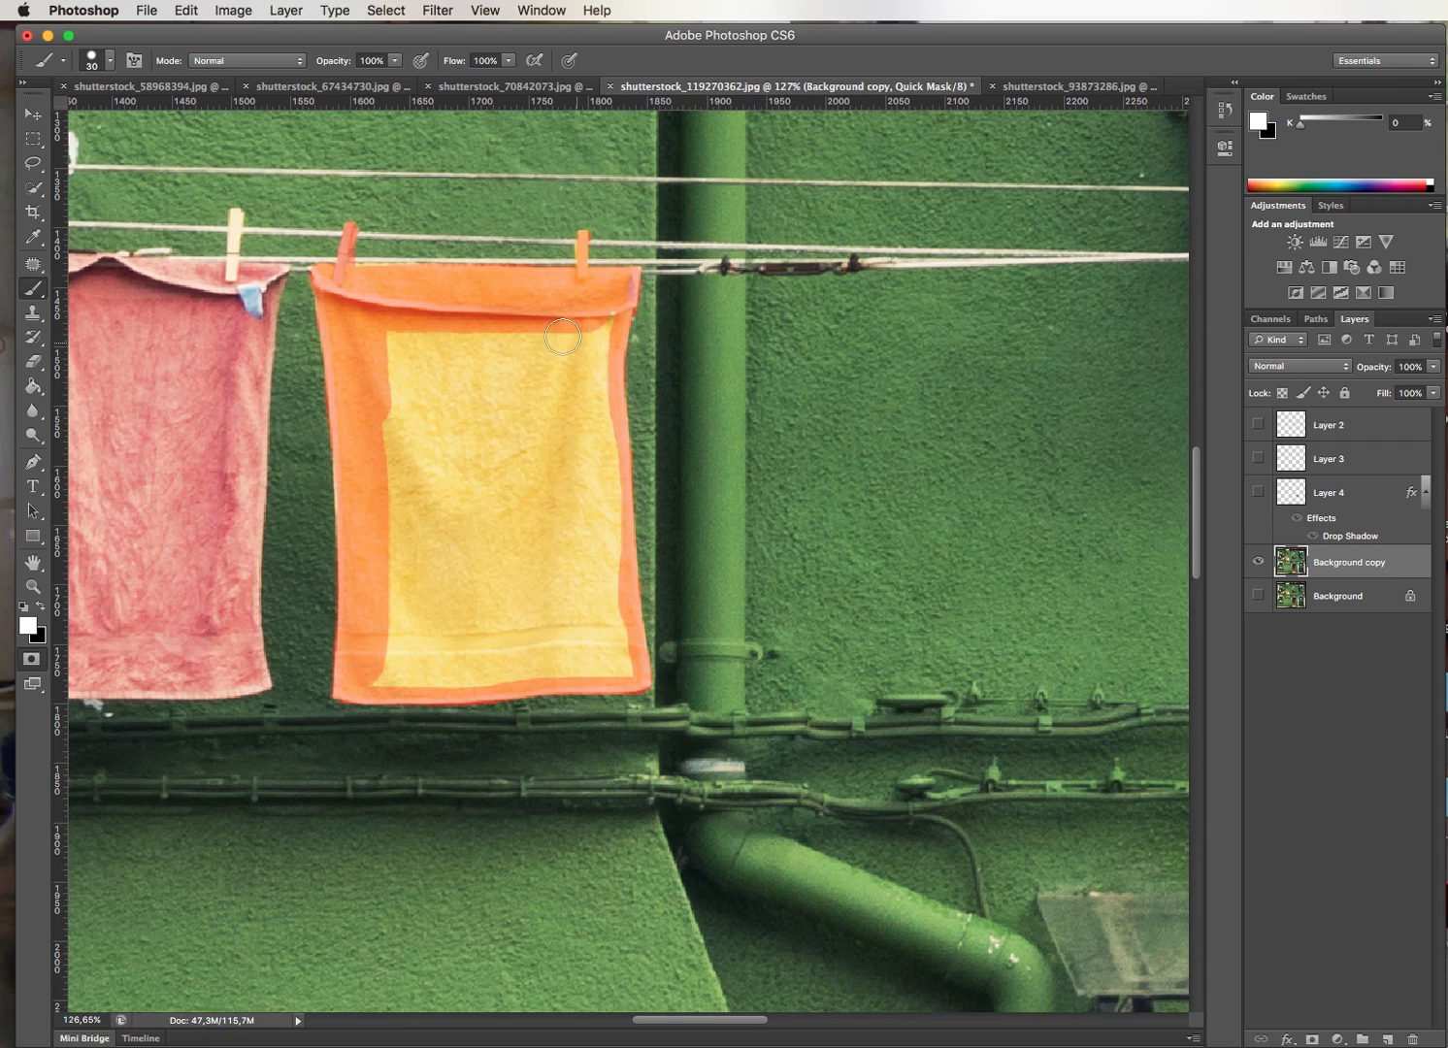
Paint the mask in black over the yellow towel's interior with an 80 px brush
{"action": "key", "text": "bracketright"}
{"action": "key", "text": "bracketright"}
{"action": "key", "text": "bracketright"}
{"action": "key", "text": "bracketright"}
{"action": "key", "text": "bracketright"}
{"action": "left_click", "coordinate": [570, 330]}
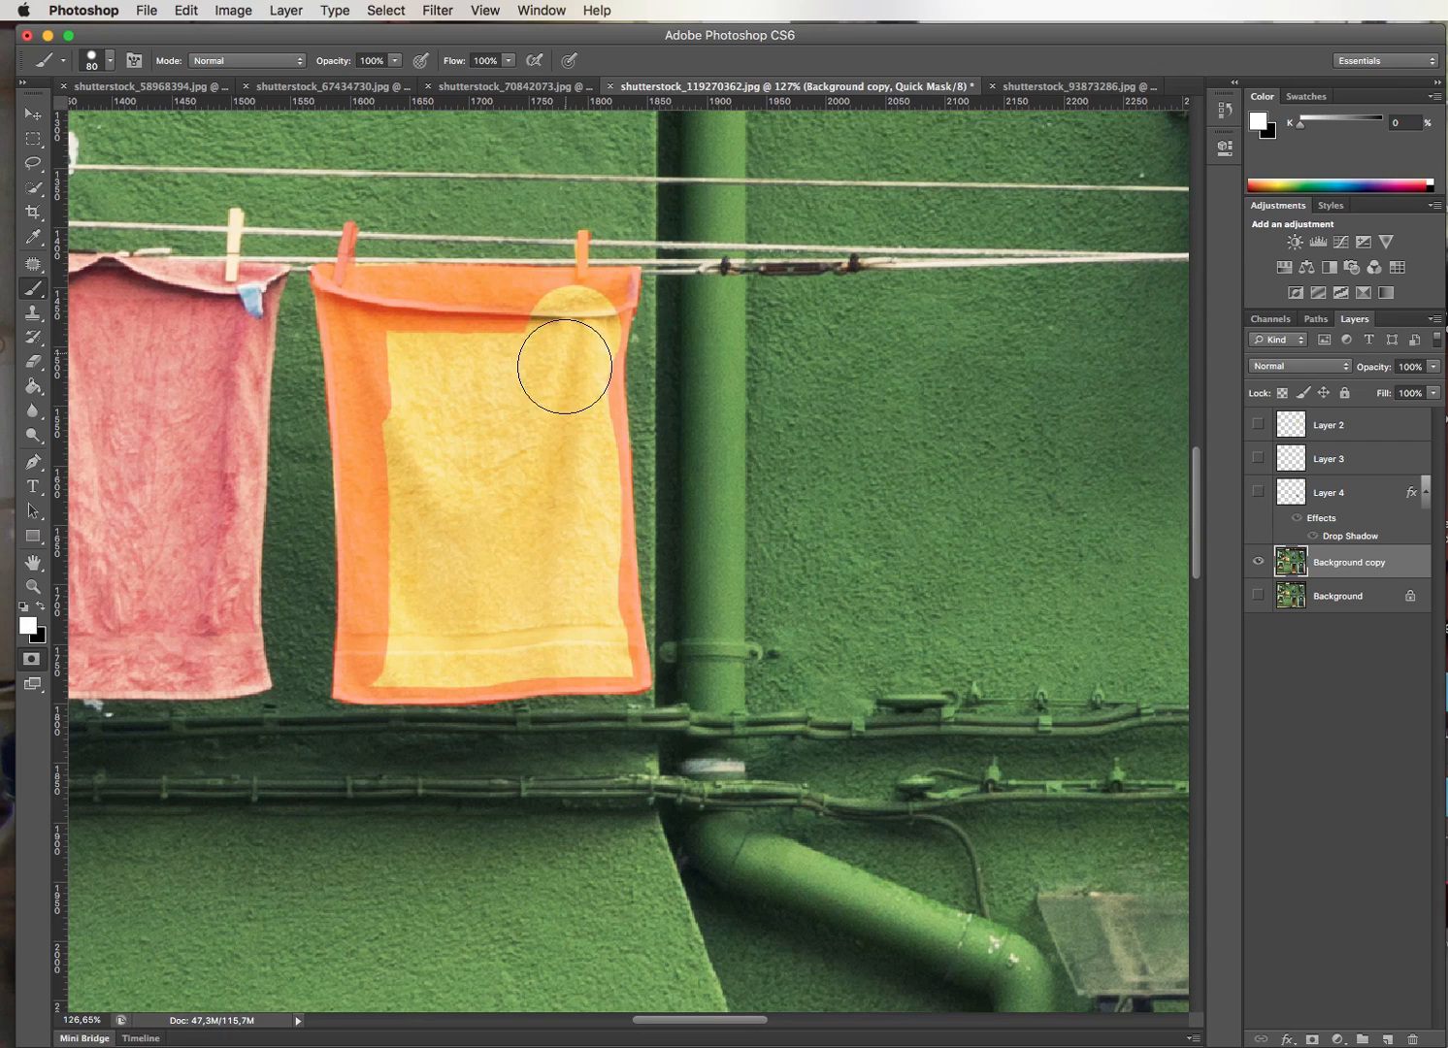
{"action": "left_click", "coordinate": [41, 609]}
{"action": "left_click", "coordinate": [571, 329]}
{"action": "mouse_move", "coordinate": [571, 329]}
{"action": "left_mouse_down"}
{"action": "mouse_move", "coordinate": [461, 355]}
{"action": "mouse_move", "coordinate": [413, 350]}
{"action": "mouse_move", "coordinate": [507, 349]}
{"action": "mouse_move", "coordinate": [560, 374]}
{"action": "mouse_move", "coordinate": [569, 361]}
{"action": "mouse_move", "coordinate": [593, 622]}
{"action": "mouse_move", "coordinate": [397, 649]}
{"action": "mouse_move", "coordinate": [414, 478]}
{"action": "mouse_move", "coordinate": [462, 559]}
{"action": "mouse_move", "coordinate": [497, 413]}
{"action": "left_mouse_up"}
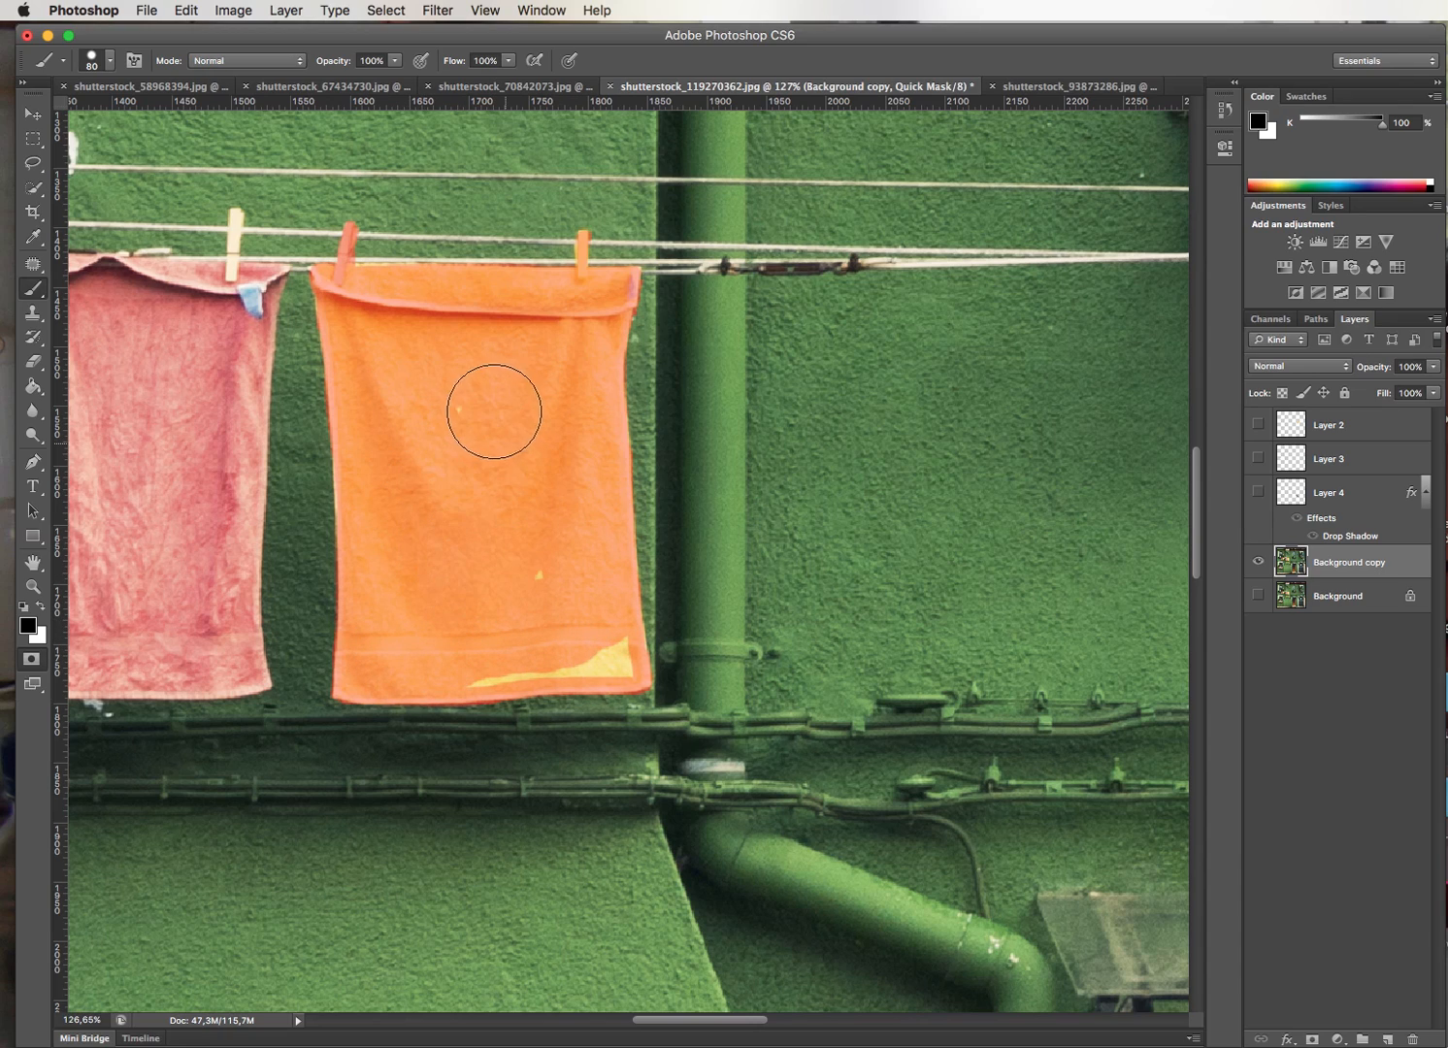
Reduce the brush to 25 px and mask the remaining gaps inside the yellow towel and along its lower edge
{"action": "key", "text": "bracketleft"}
{"action": "key", "text": "bracketleft"}
{"action": "key", "text": "bracketleft"}
{"action": "key", "text": "bracketleft"}
{"action": "key", "text": "bracketleft"}
{"action": "key", "text": "bracketleft"}
{"action": "key", "text": "bracketleft"}
{"action": "key", "text": "bracketleft"}
{"action": "mouse_move", "coordinate": [532, 647]}
{"action": "left_mouse_down"}
{"action": "mouse_move", "coordinate": [479, 675]}
{"action": "mouse_move", "coordinate": [621, 670]}
{"action": "mouse_move", "coordinate": [624, 637]}
{"action": "mouse_move", "coordinate": [598, 653]}
{"action": "left_mouse_up"}
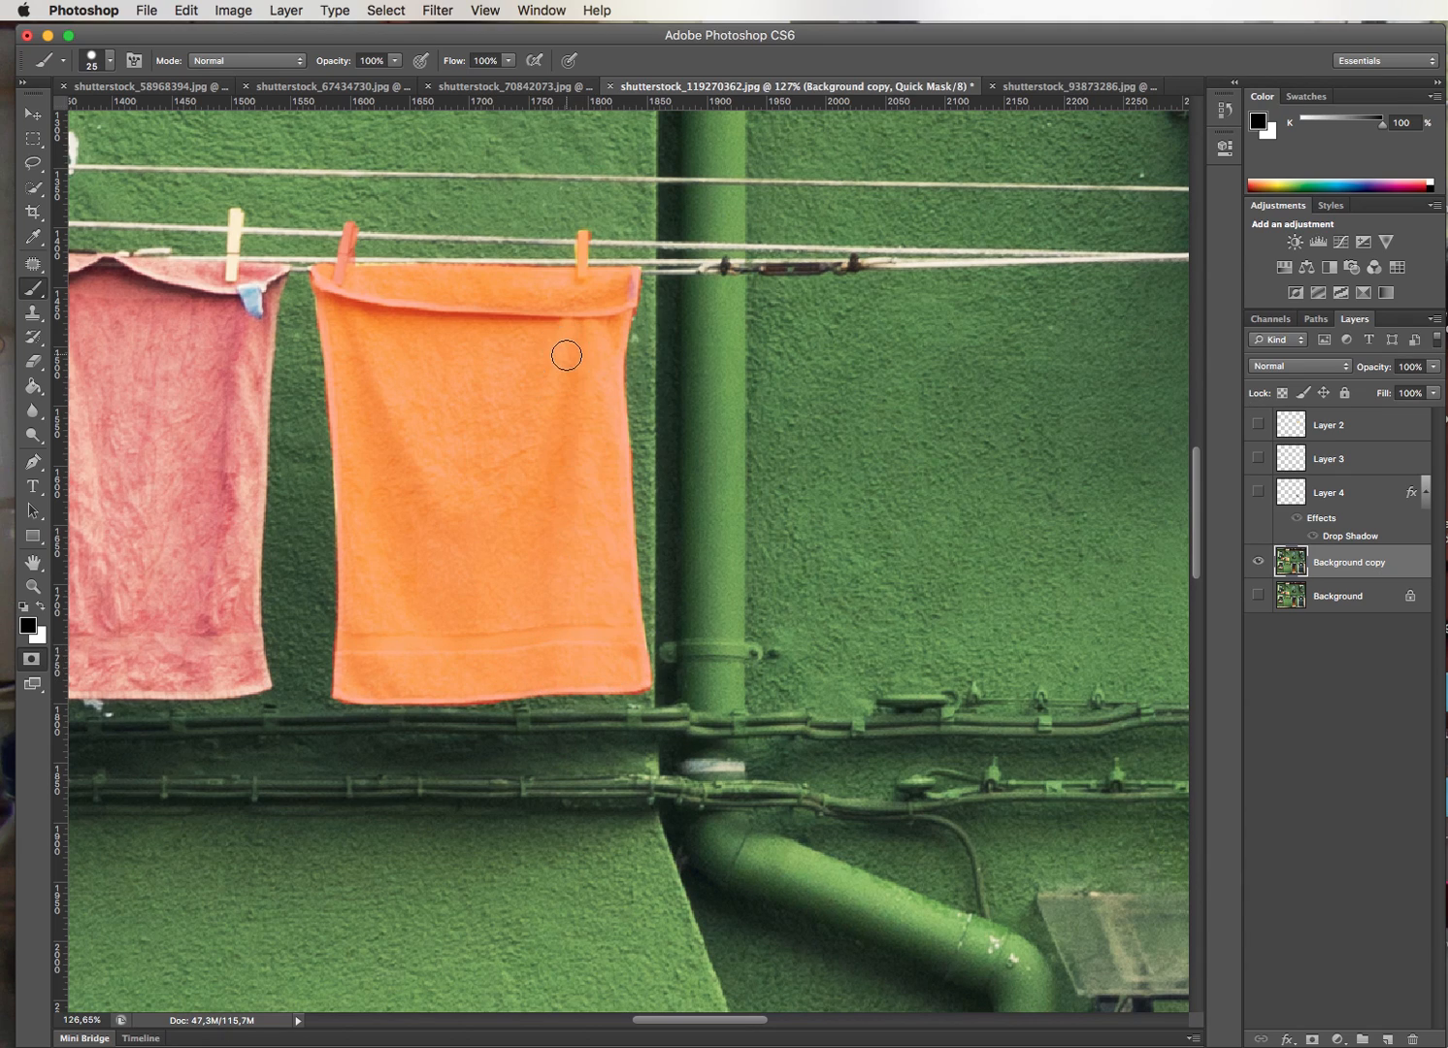
Erase the mask overspill beside the towel's left clothespin in white with the 8 px brush
{"action": "left_click", "coordinate": [33, 586]}
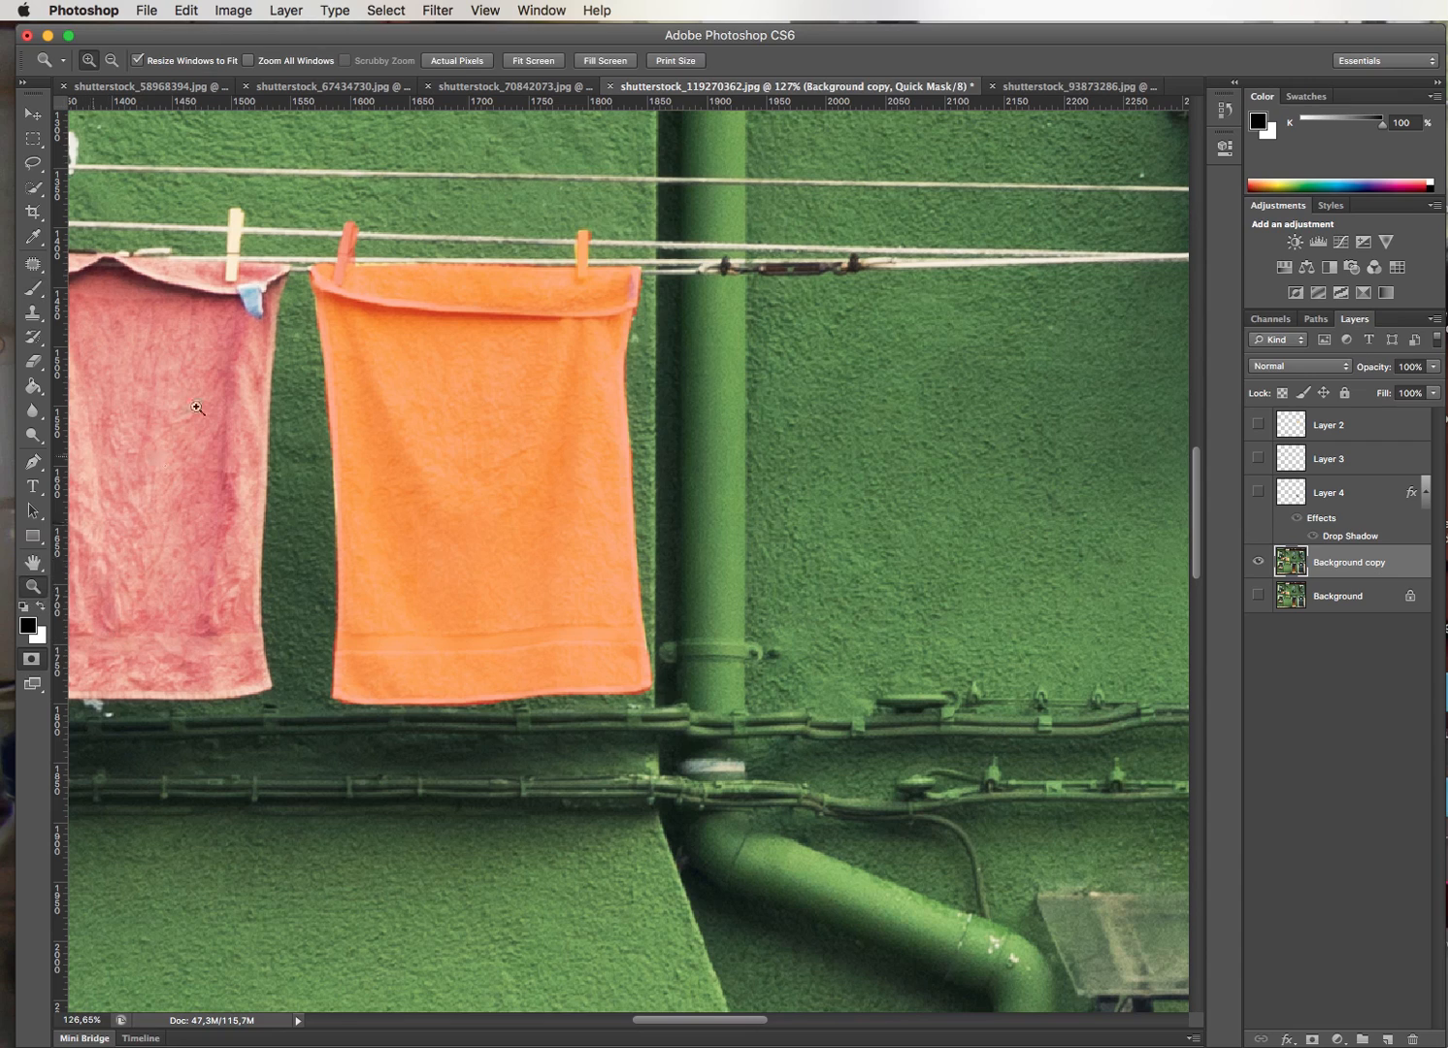
{"action": "left_click_drag", "start_coordinate": [310, 228], "coordinate": [595, 333]}
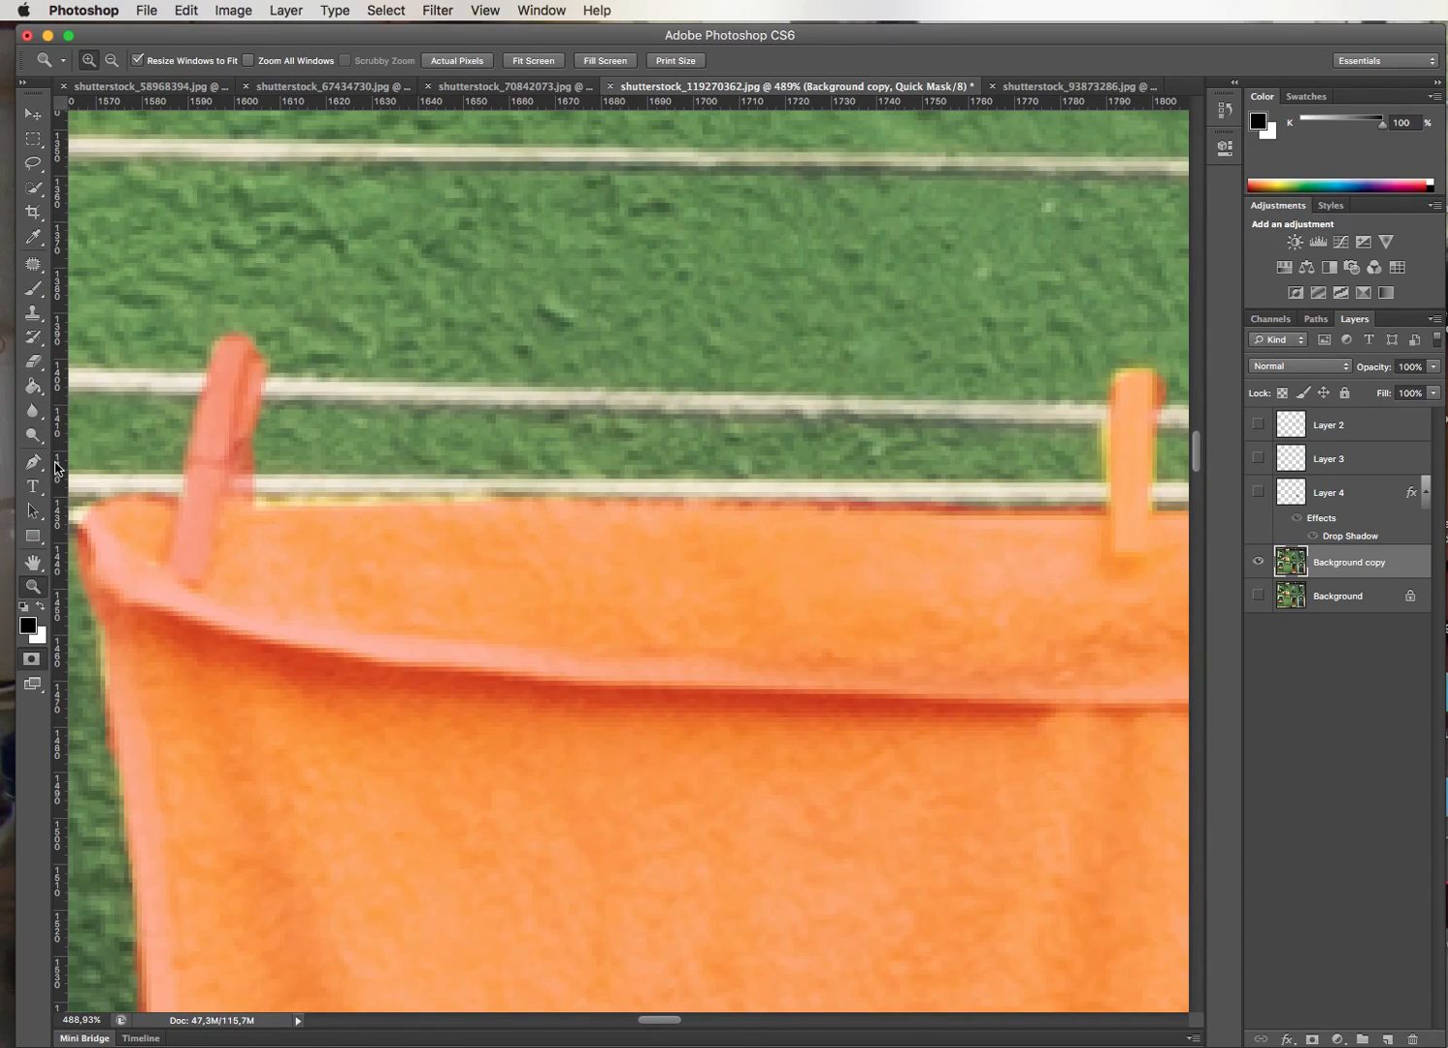
{"action": "left_click", "coordinate": [41, 608]}
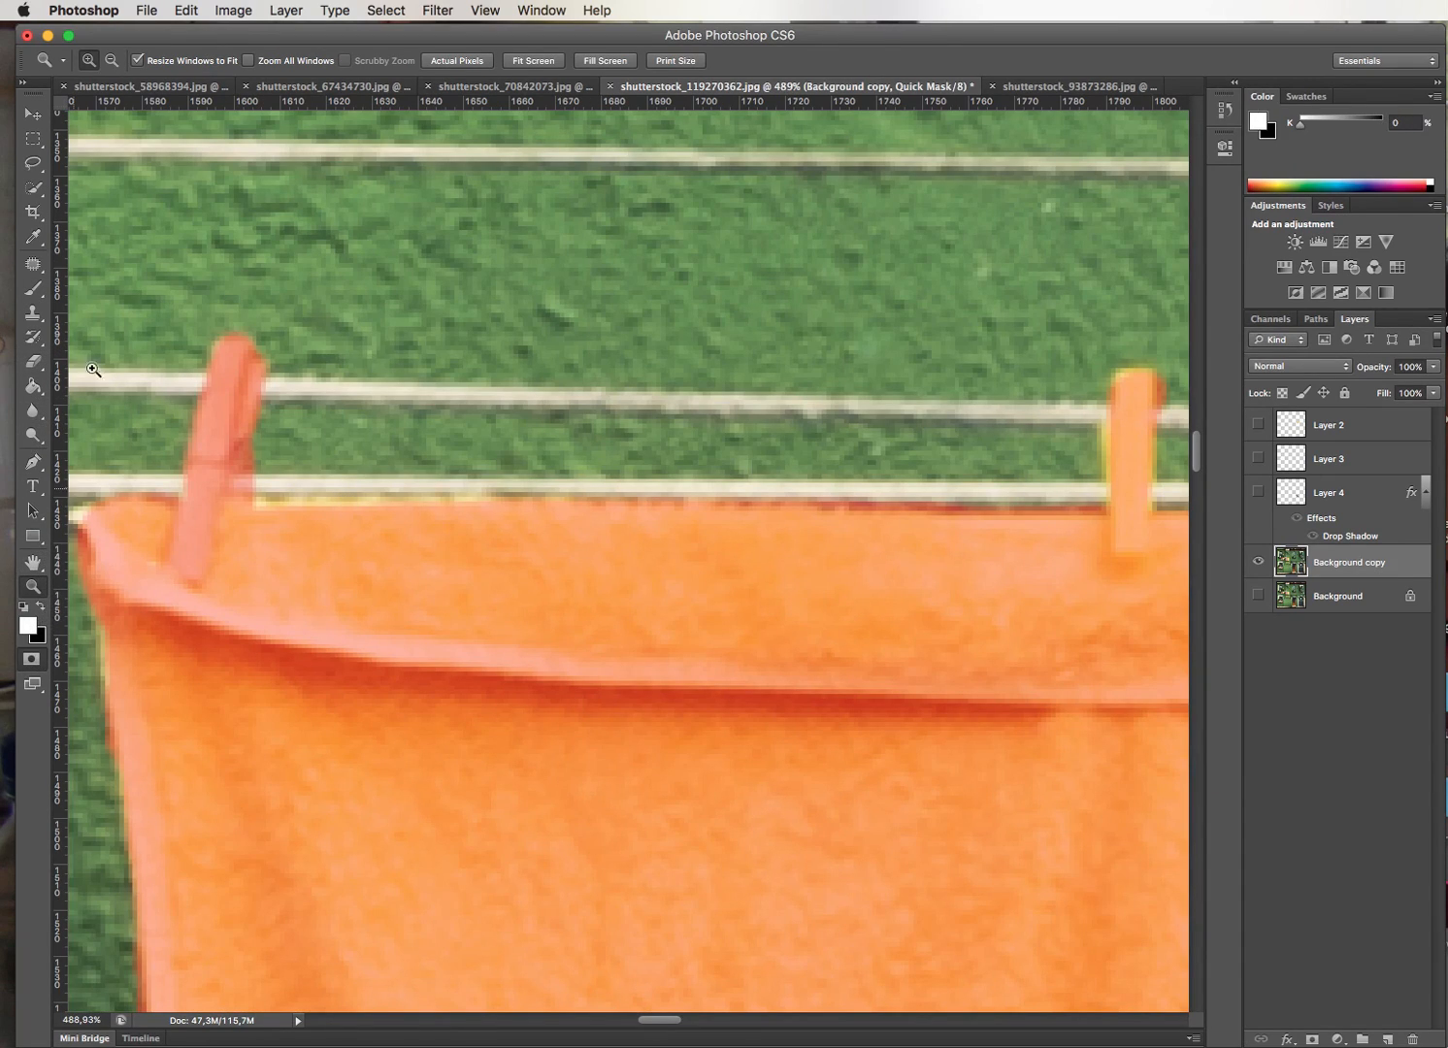
{"action": "left_click", "coordinate": [32, 288]}
{"action": "key", "text": "bracketleft"}
{"action": "key", "text": "bracketleft"}
{"action": "key", "text": "bracketleft"}
{"action": "key", "text": "bracketleft"}
{"action": "key", "text": "bracketleft"}
{"action": "left_click_drag", "start_coordinate": [261, 483], "coordinate": [261, 430]}
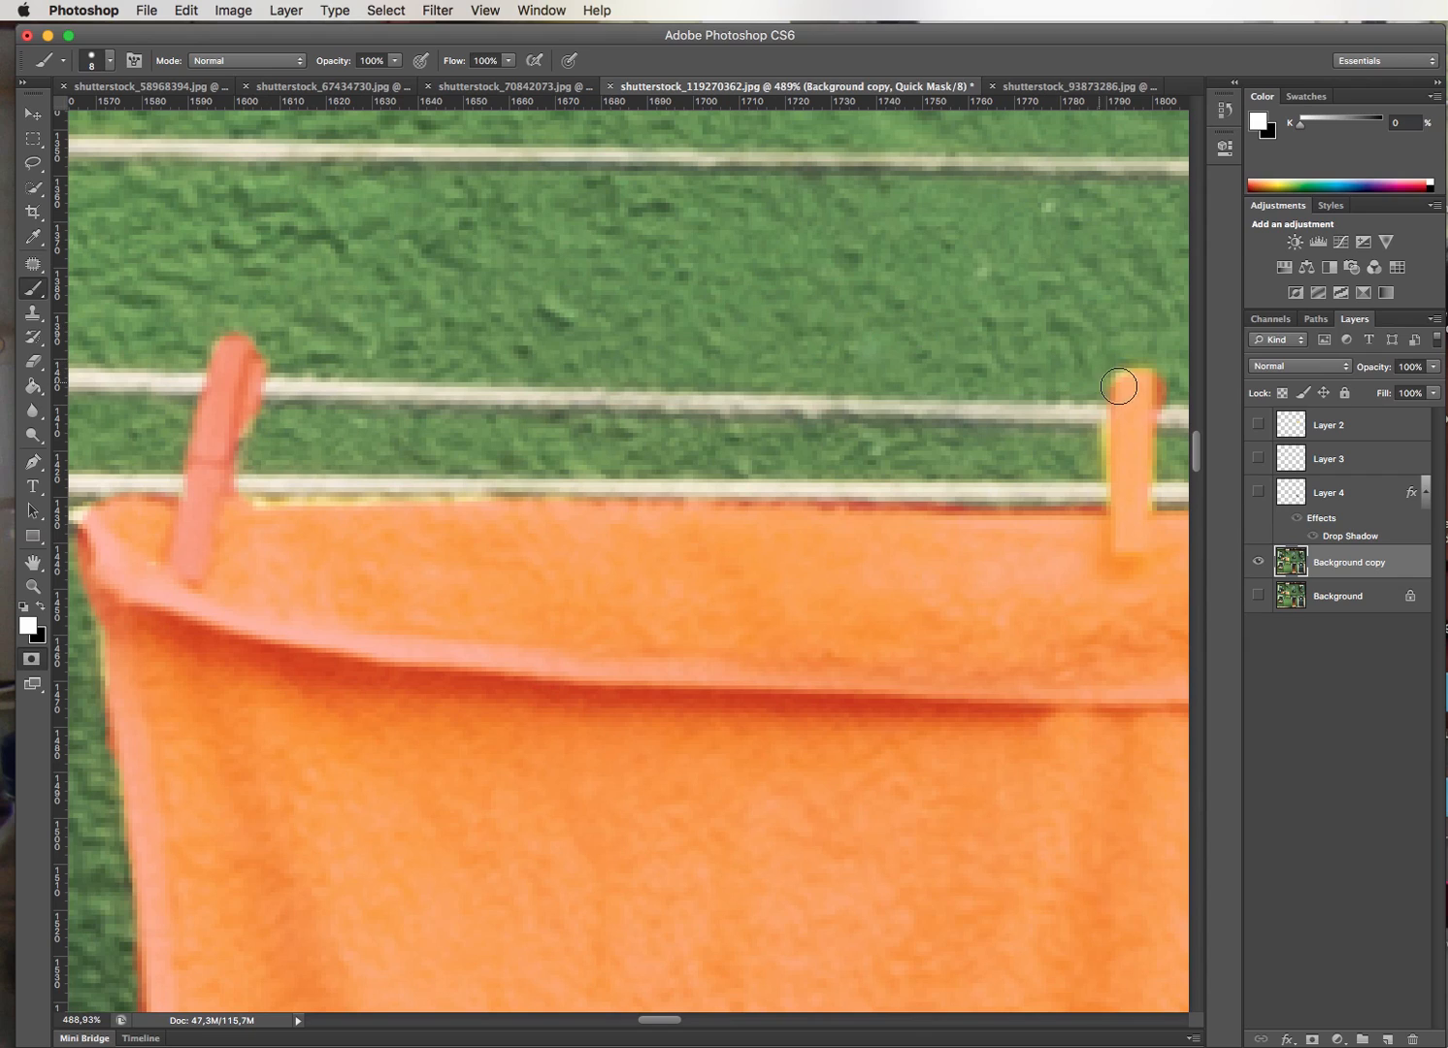
Swap the foreground color to black and paint the missing mask areas on the towel's right clothespin
{"action": "left_click_drag", "start_coordinate": [1014, 444], "coordinate": [855, 429]}
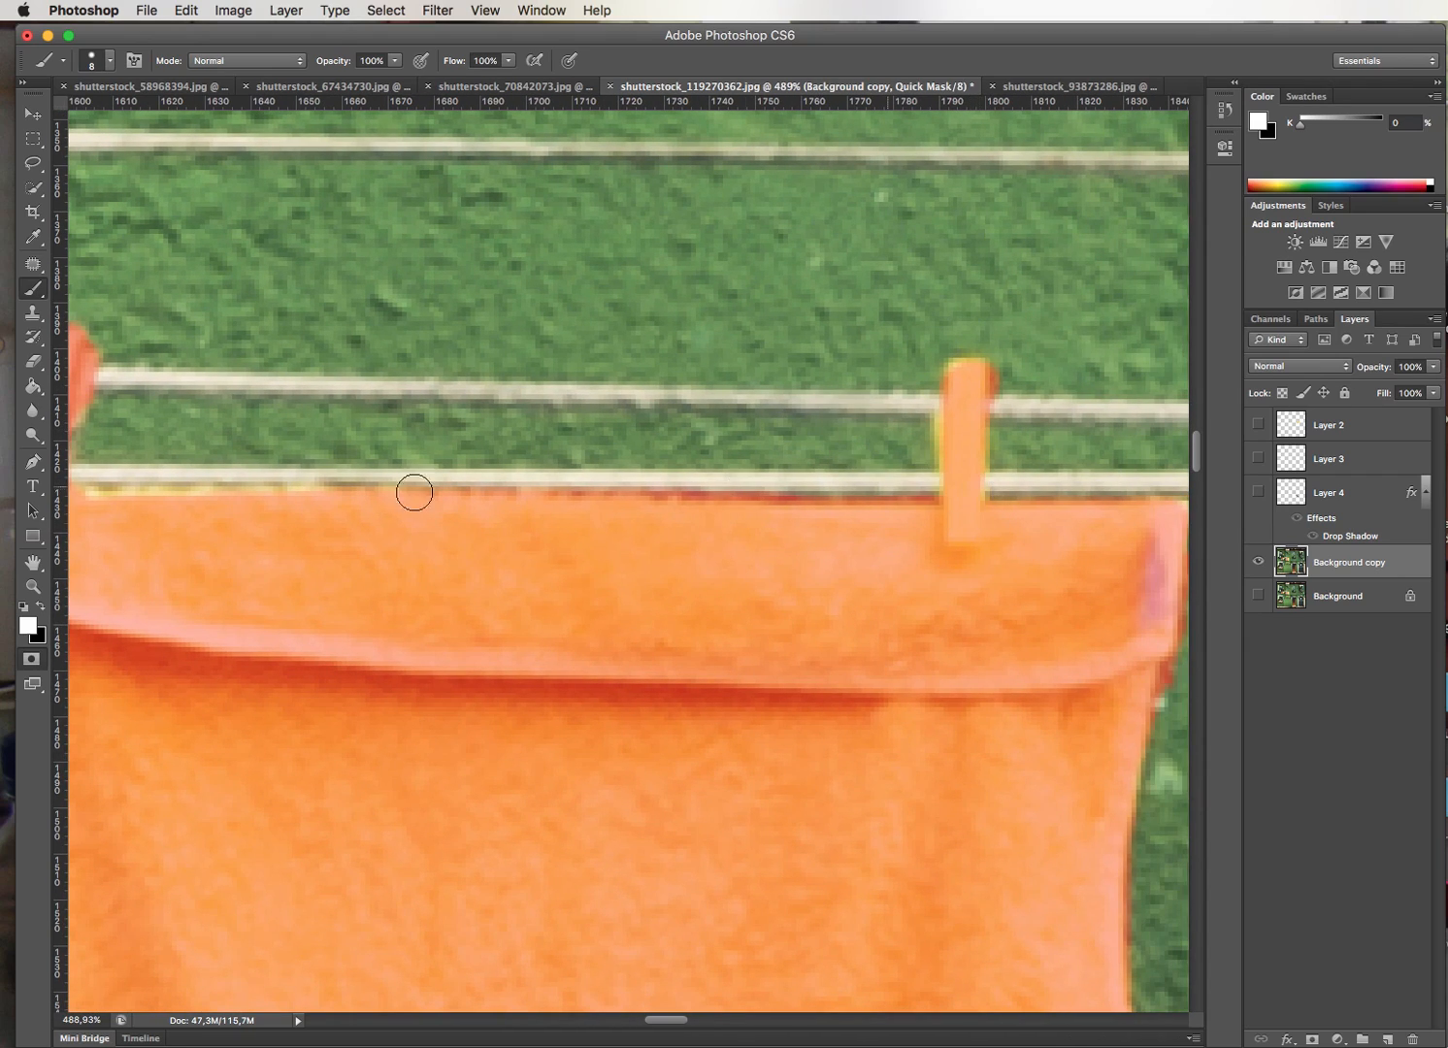
{"action": "left_click", "coordinate": [42, 606]}
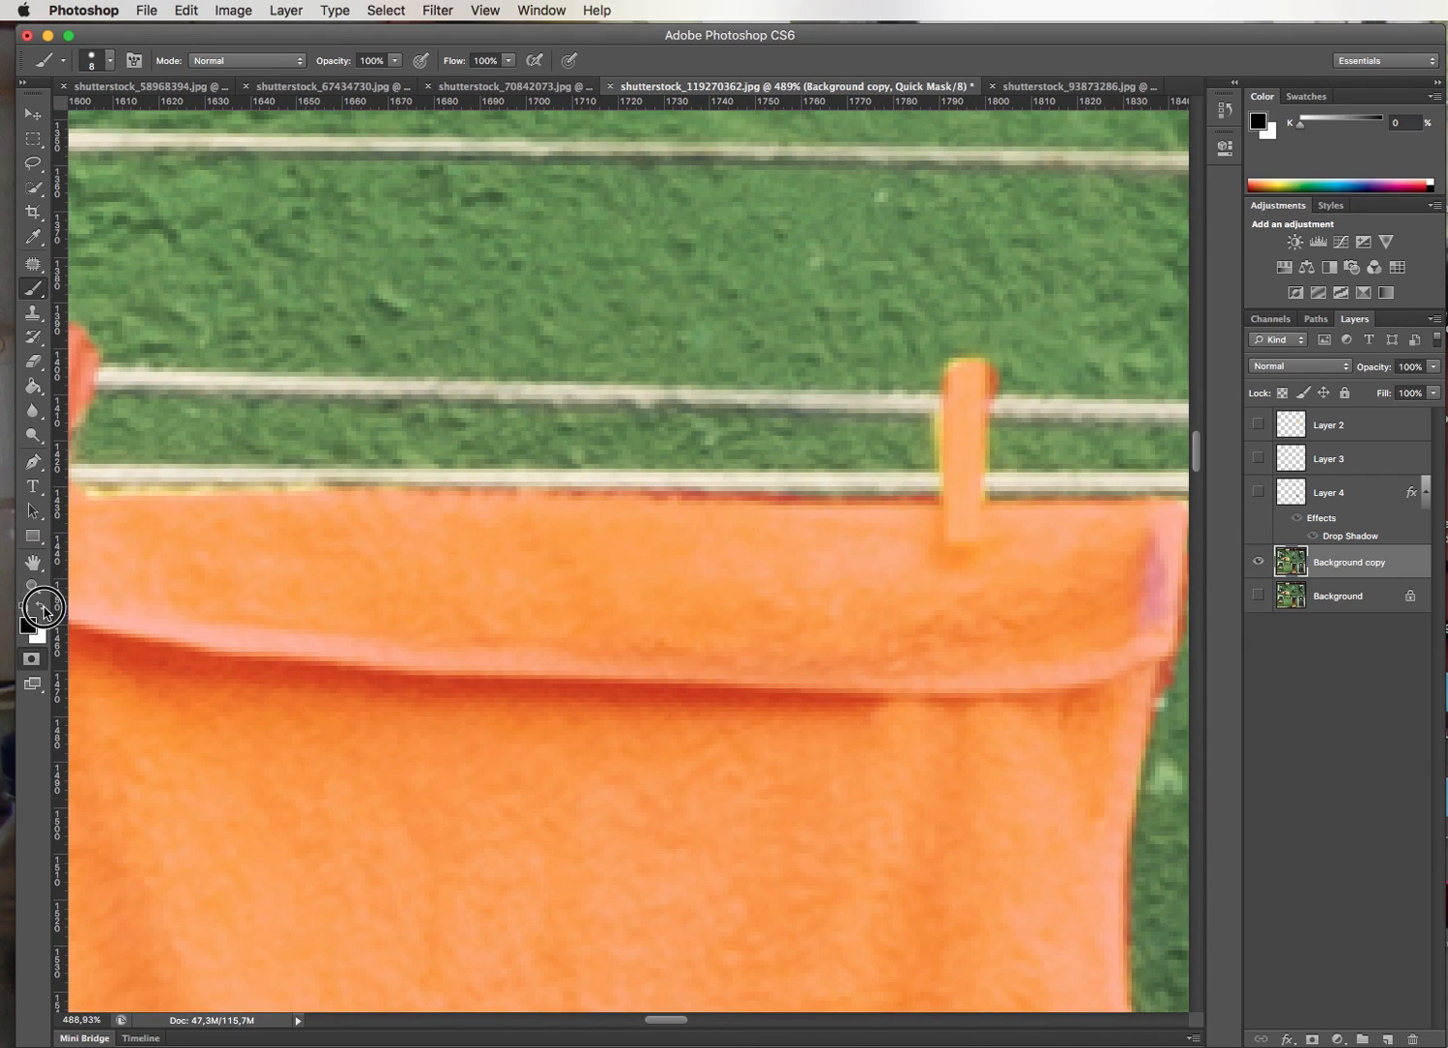
{"action": "left_click", "coordinate": [962, 376]}
{"action": "left_click_drag", "start_coordinate": [958, 405], "coordinate": [963, 510]}
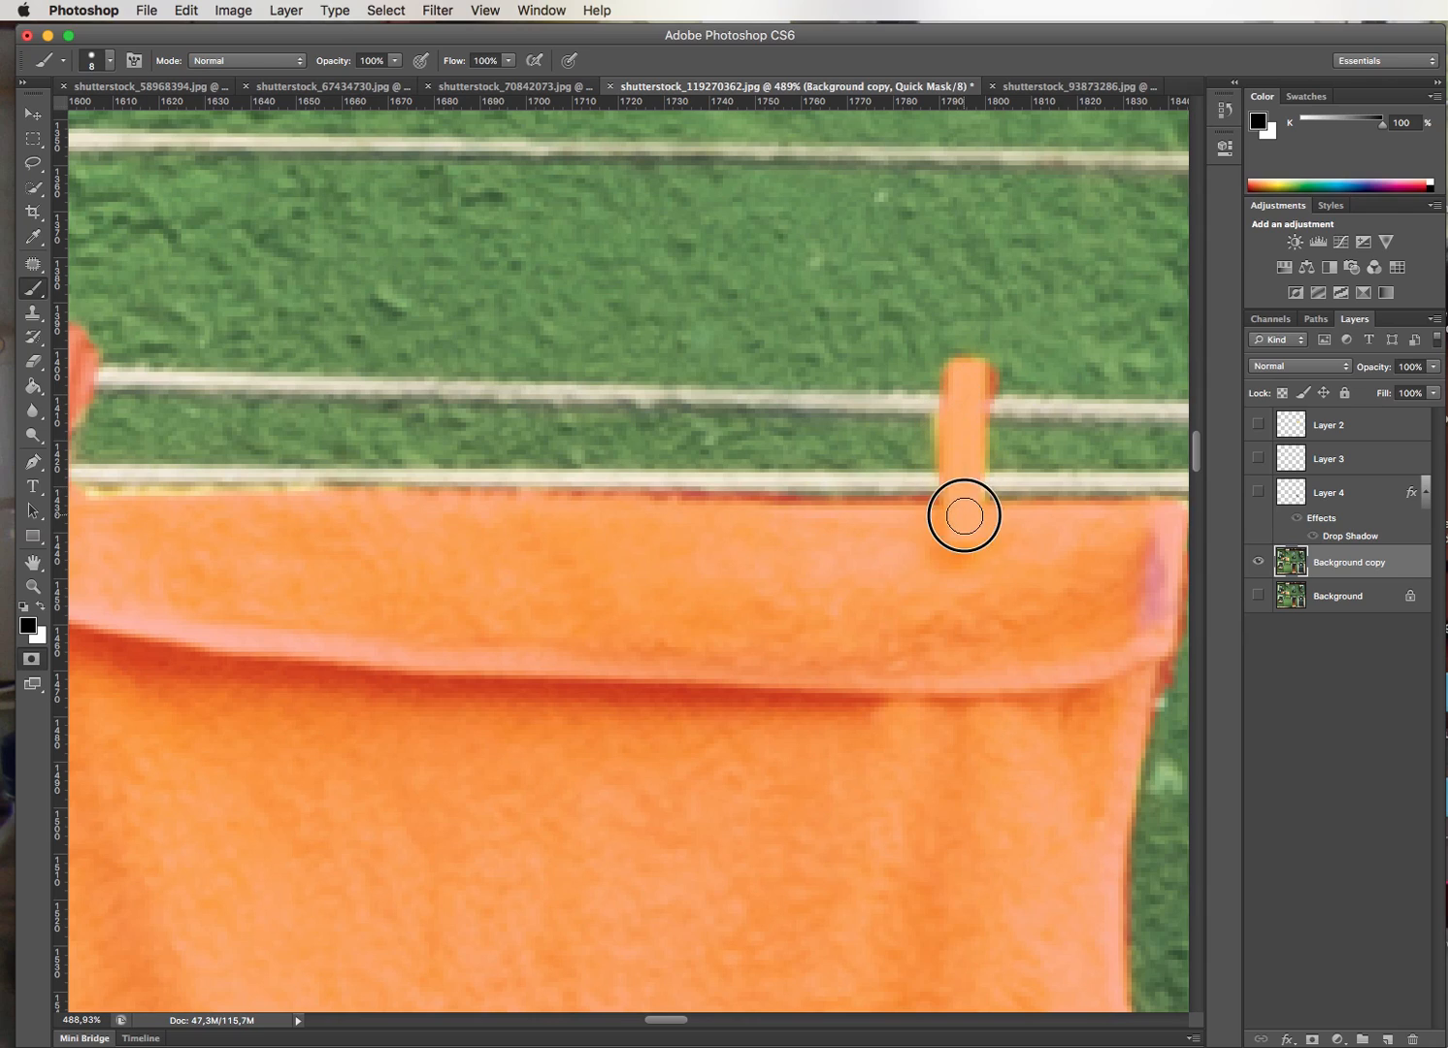
Exit Quick Mask mode and invert the selection so only the yellow towel is selected
{"action": "key", "text": "super+0"}
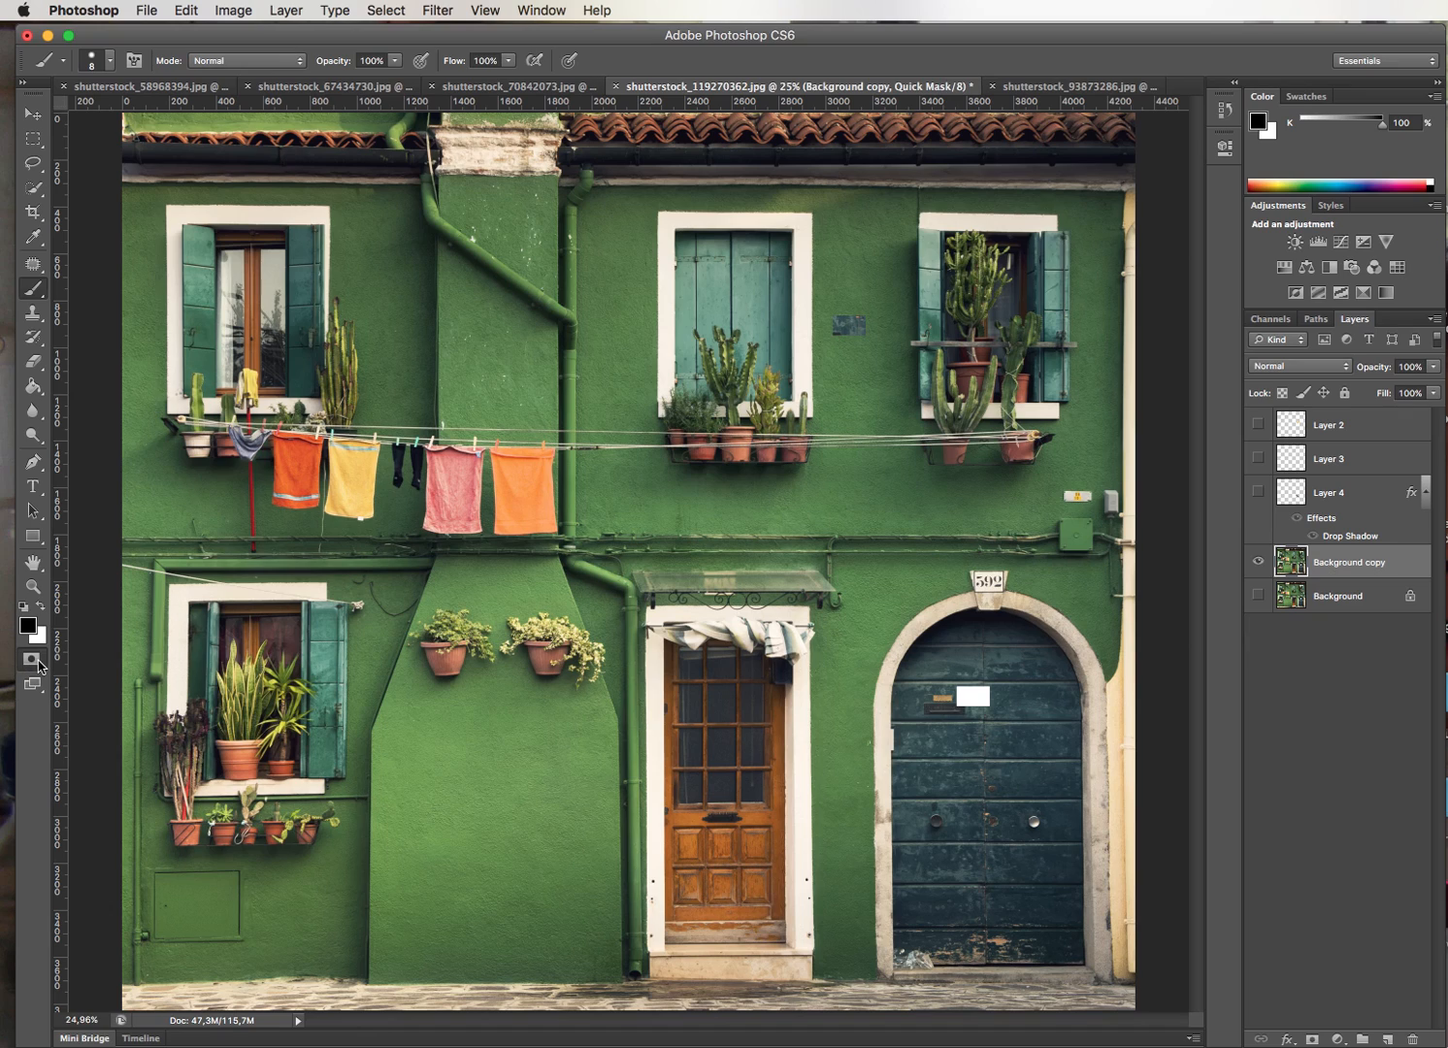
{"action": "left_click", "coordinate": [38, 664]}
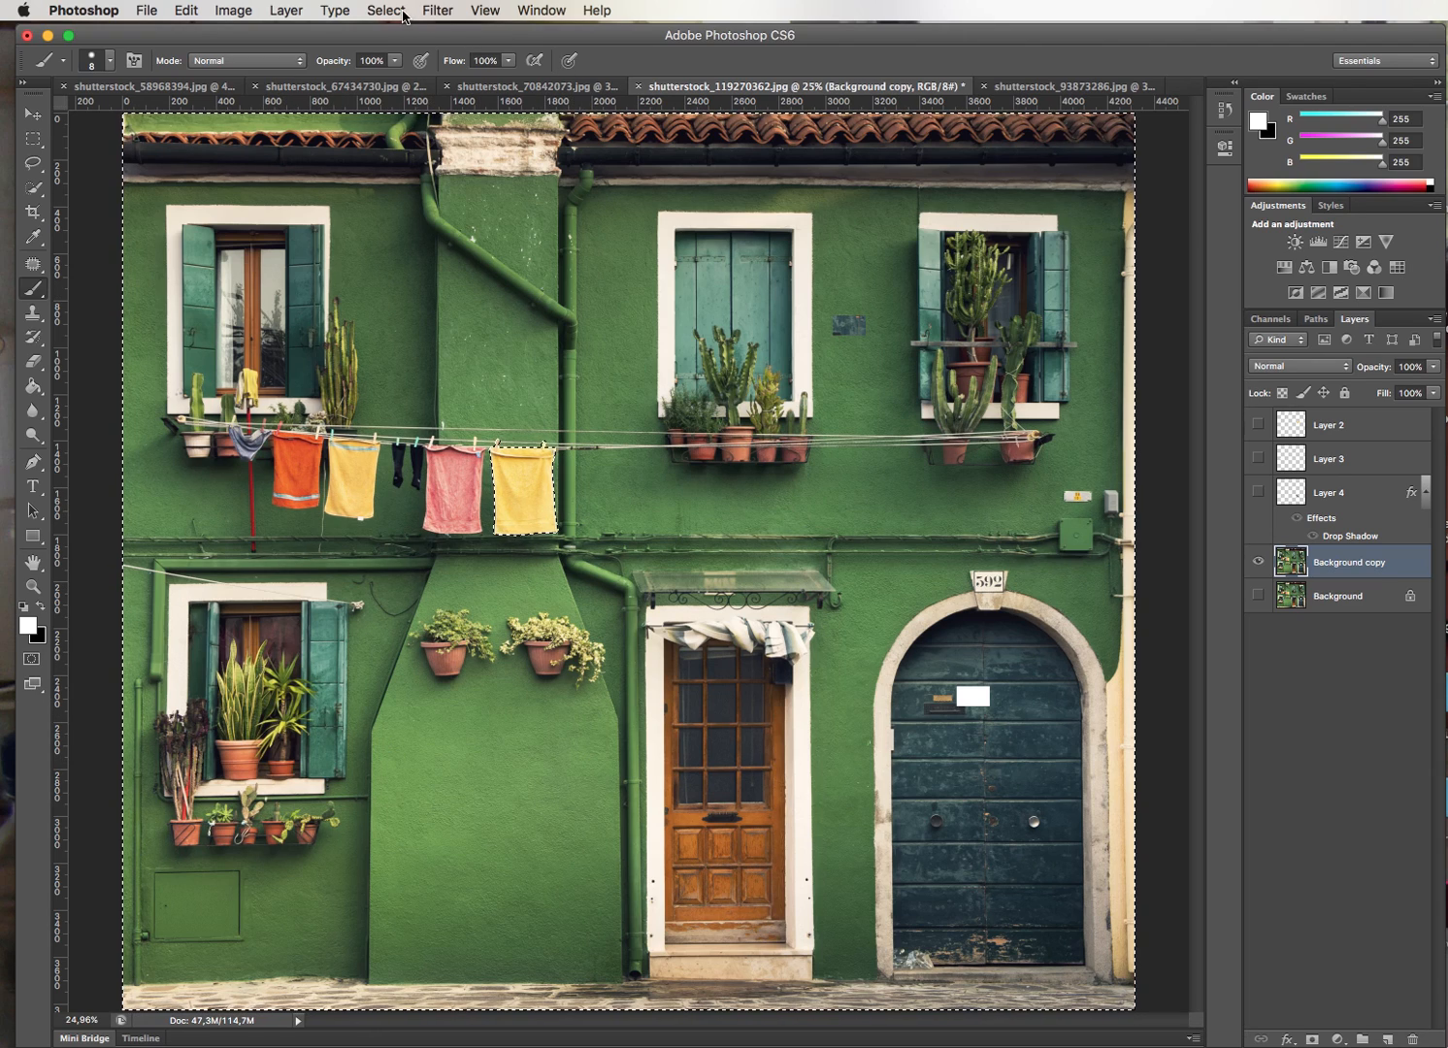
{"action": "left_click", "coordinate": [385, 9]}
{"action": "left_click", "coordinate": [423, 89]}
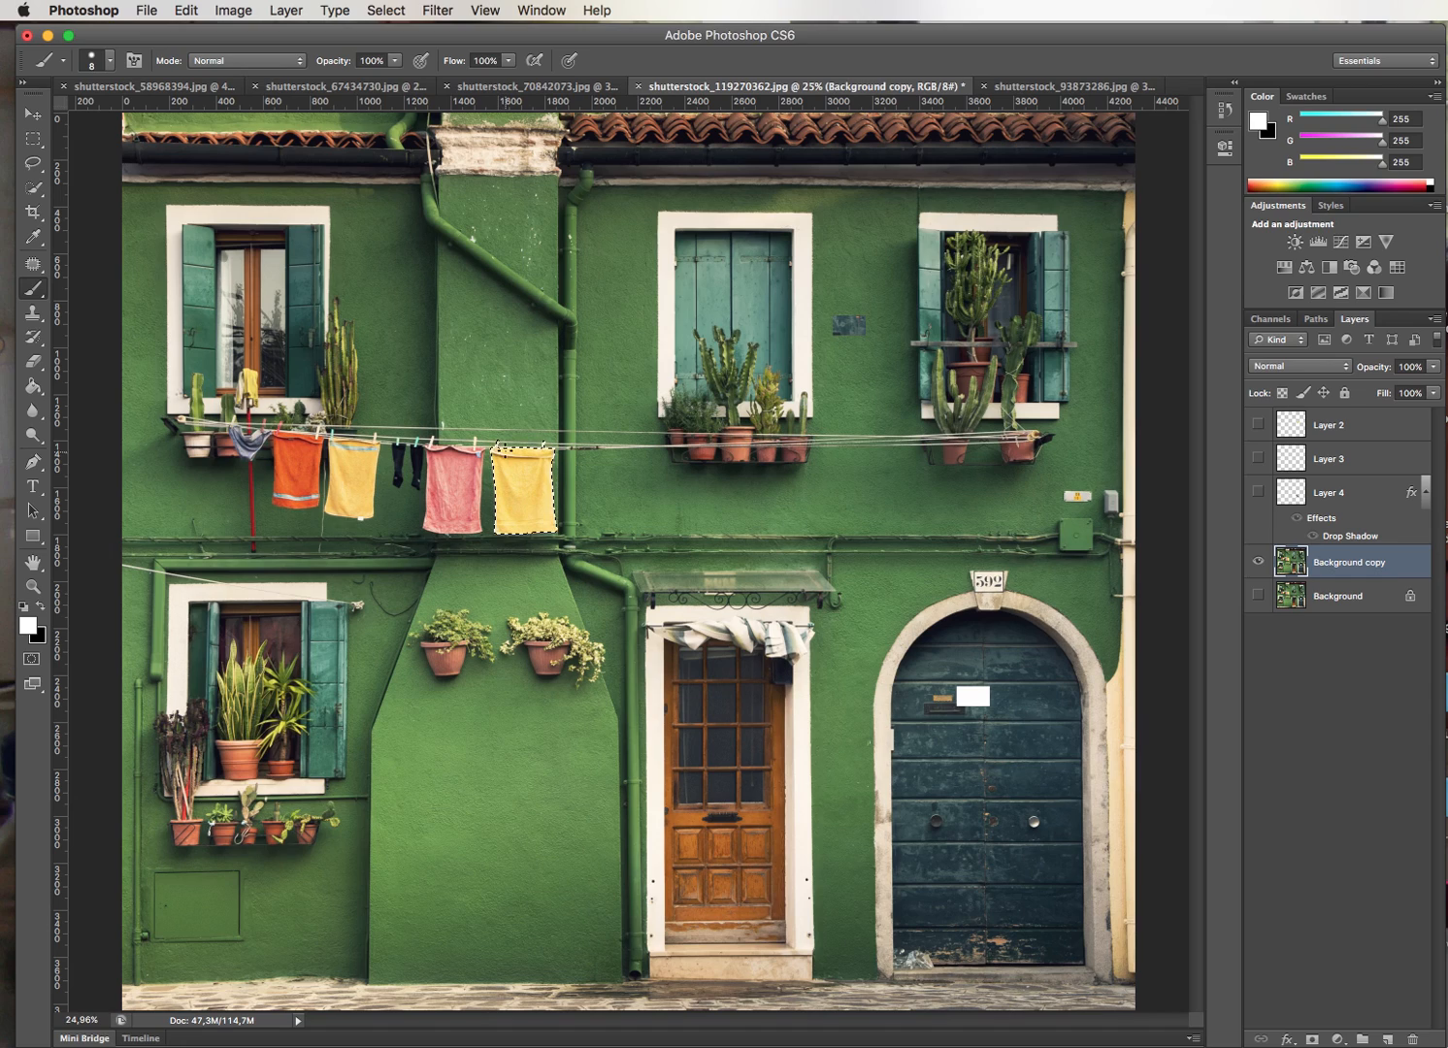
Feather the towel selection with a radius of 2 pixels
{"action": "left_click", "coordinate": [387, 11]}
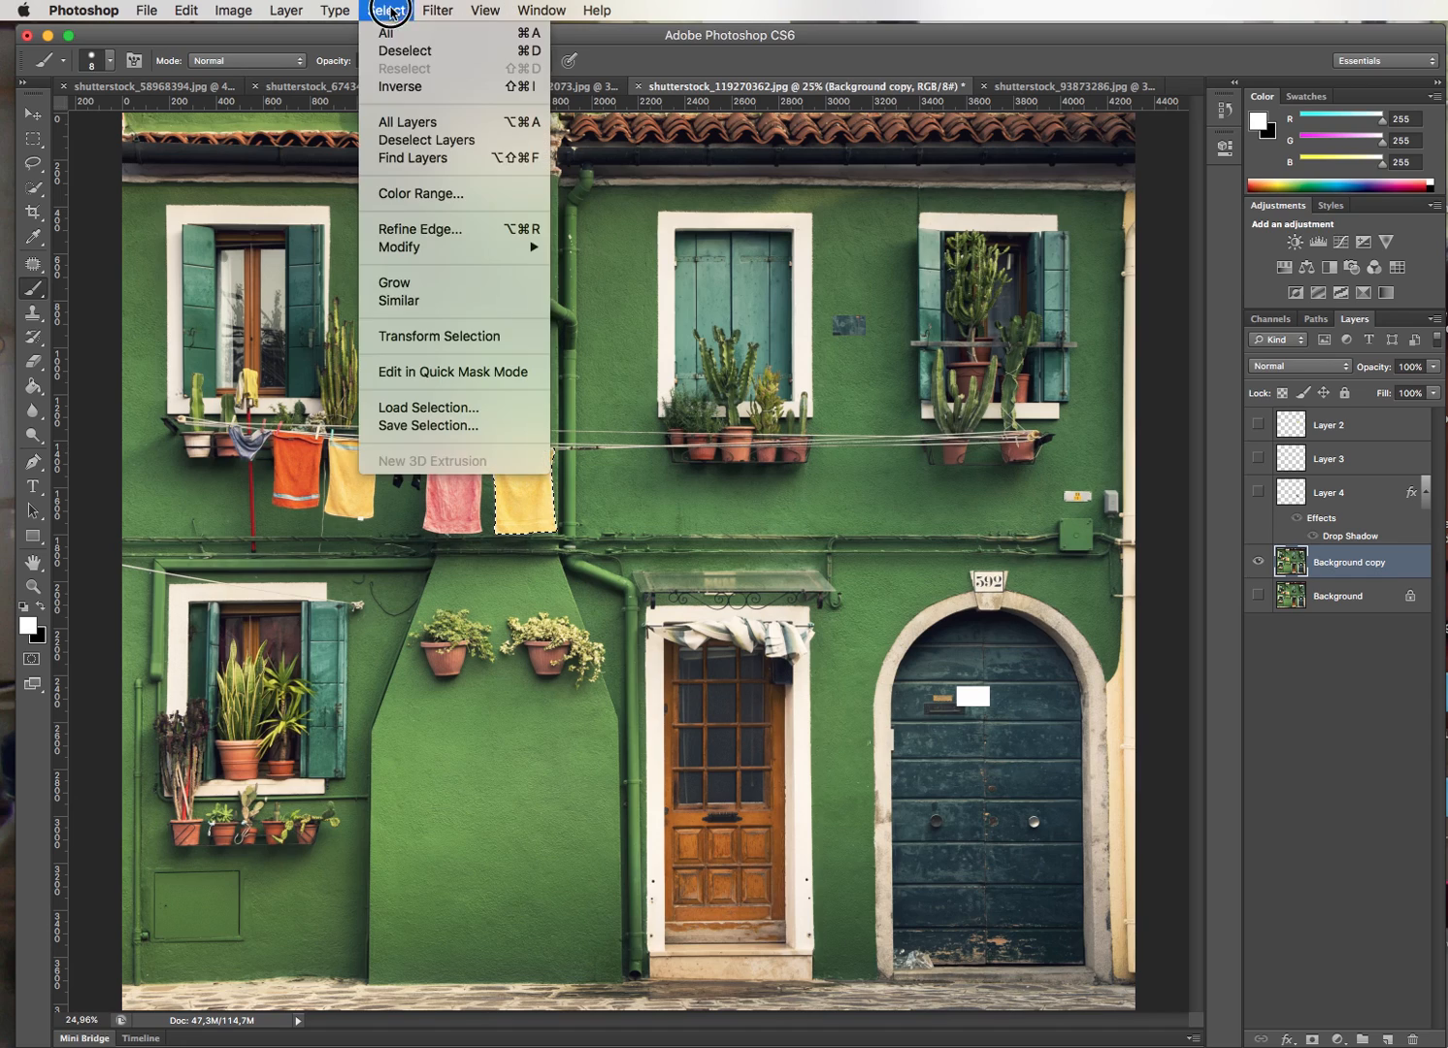
{"action": "mouse_move", "coordinate": [399, 254]}
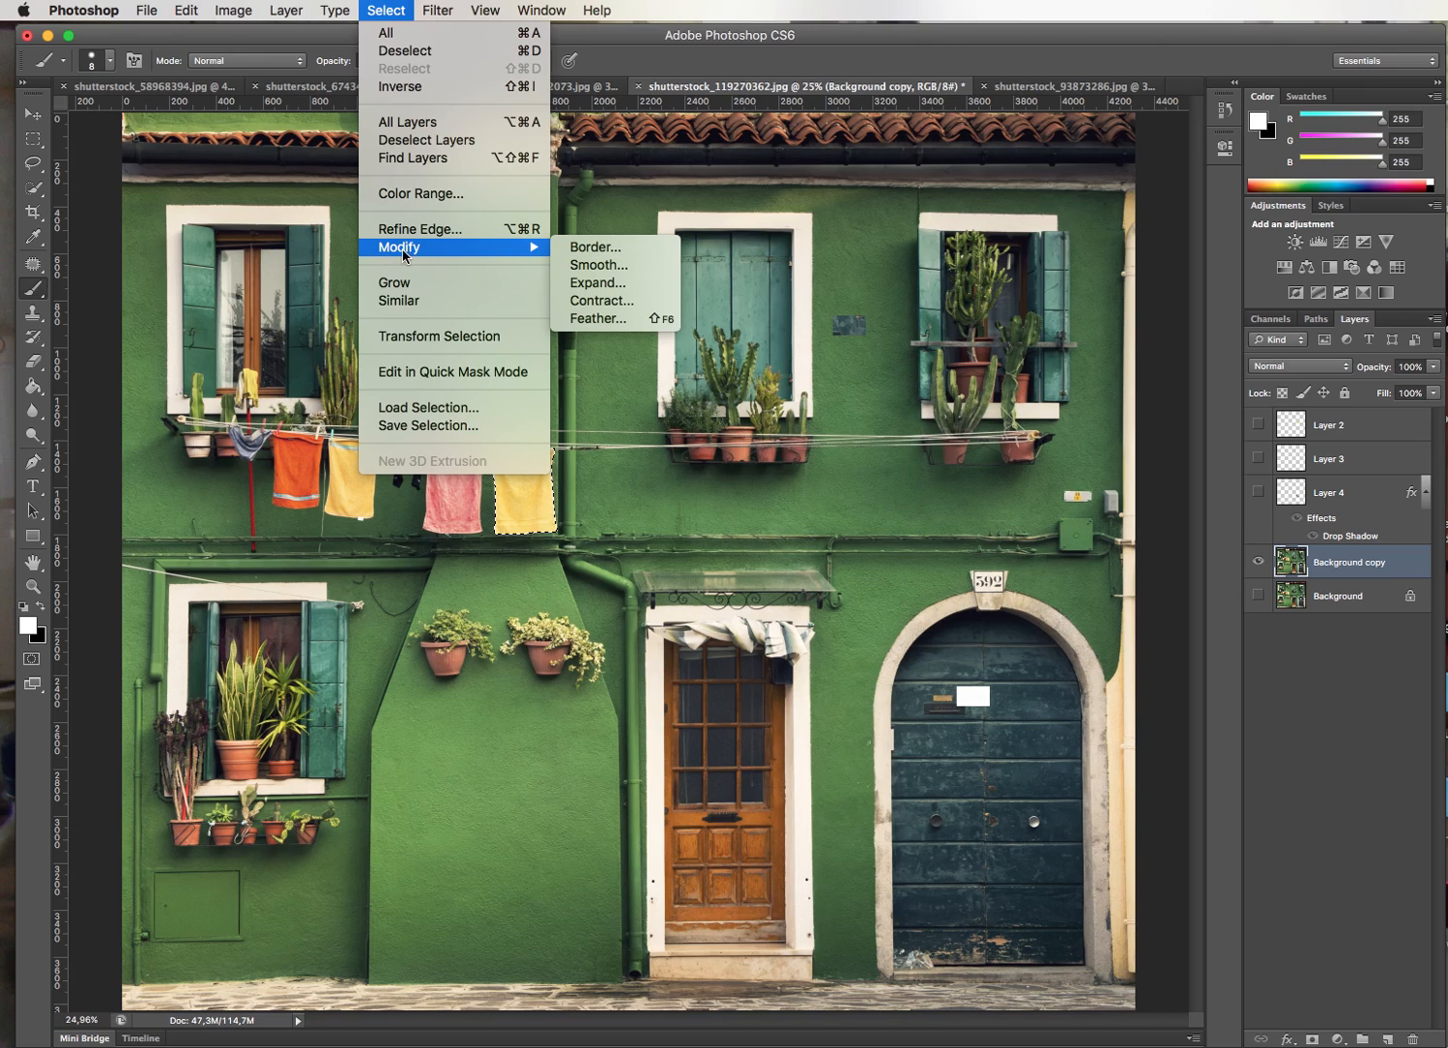
{"action": "left_click", "coordinate": [594, 320]}
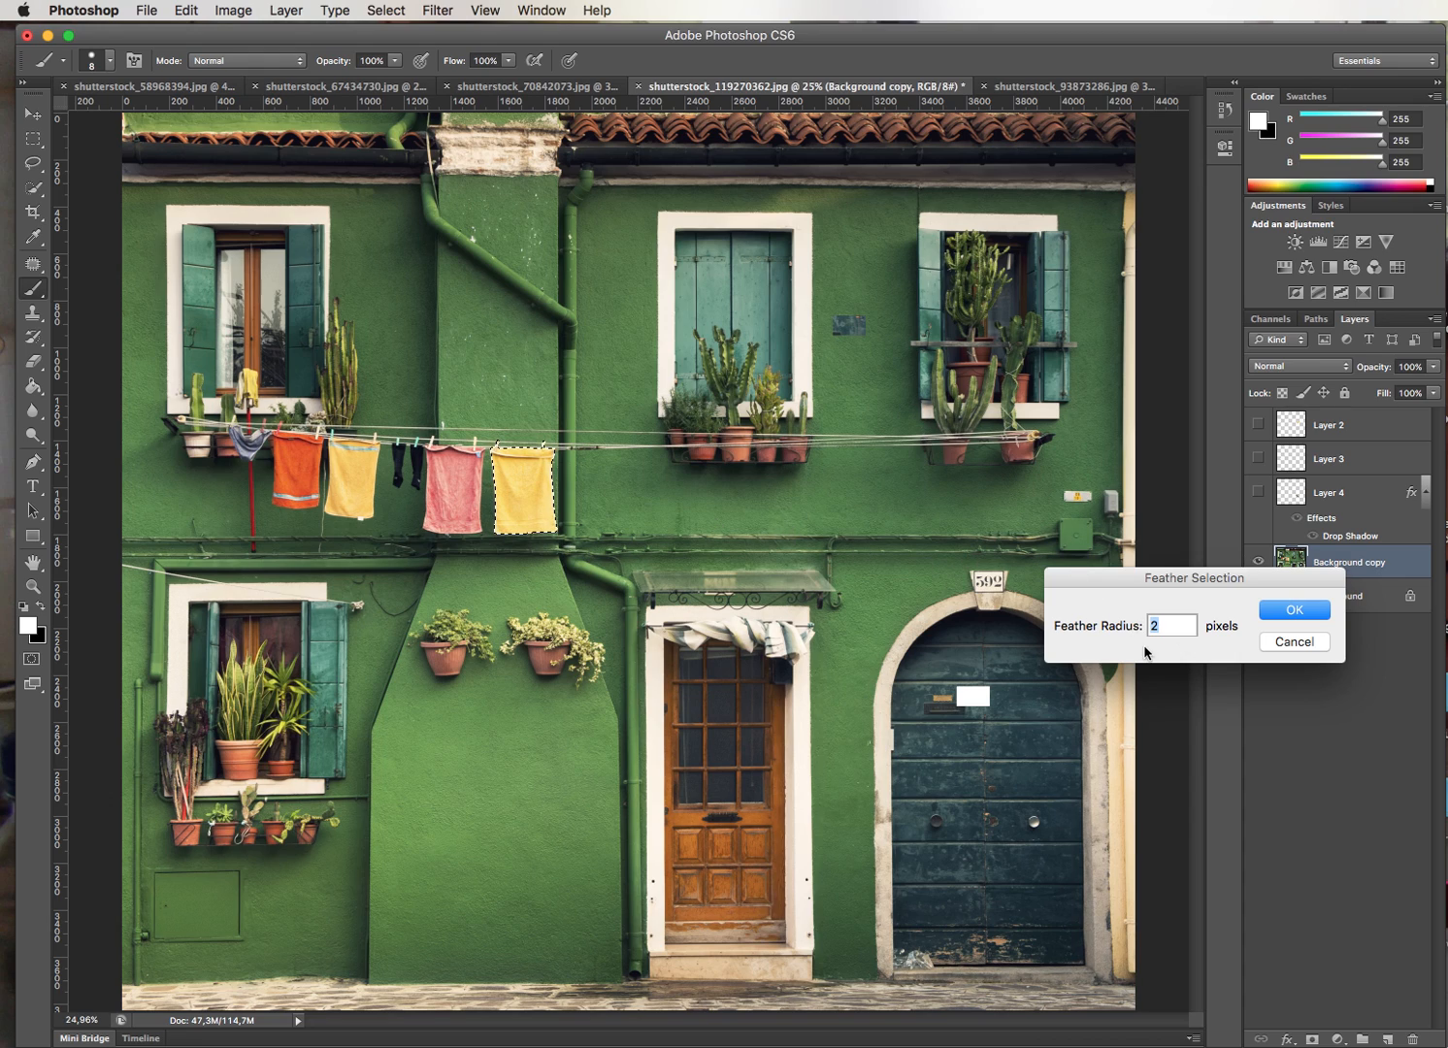
{"action": "left_click", "coordinate": [1296, 611]}
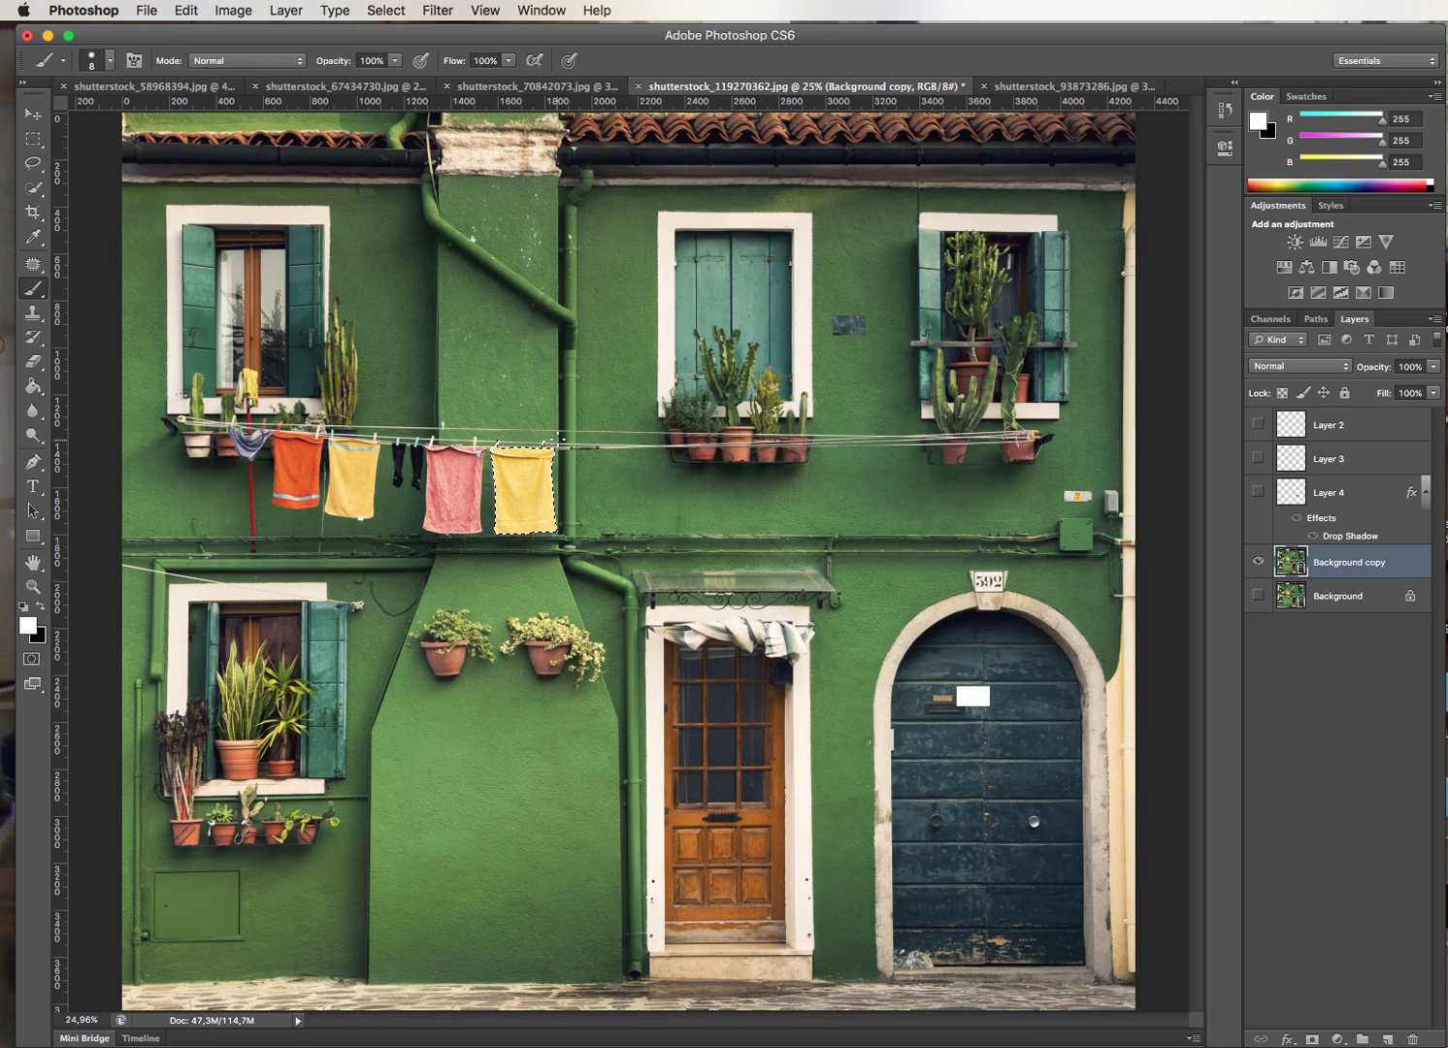
Copy the selected yellow towel and paste it as a new layer
{"action": "left_click", "coordinate": [206, 11]}
{"action": "left_click", "coordinate": [209, 157]}
{"action": "left_click", "coordinate": [206, 10]}
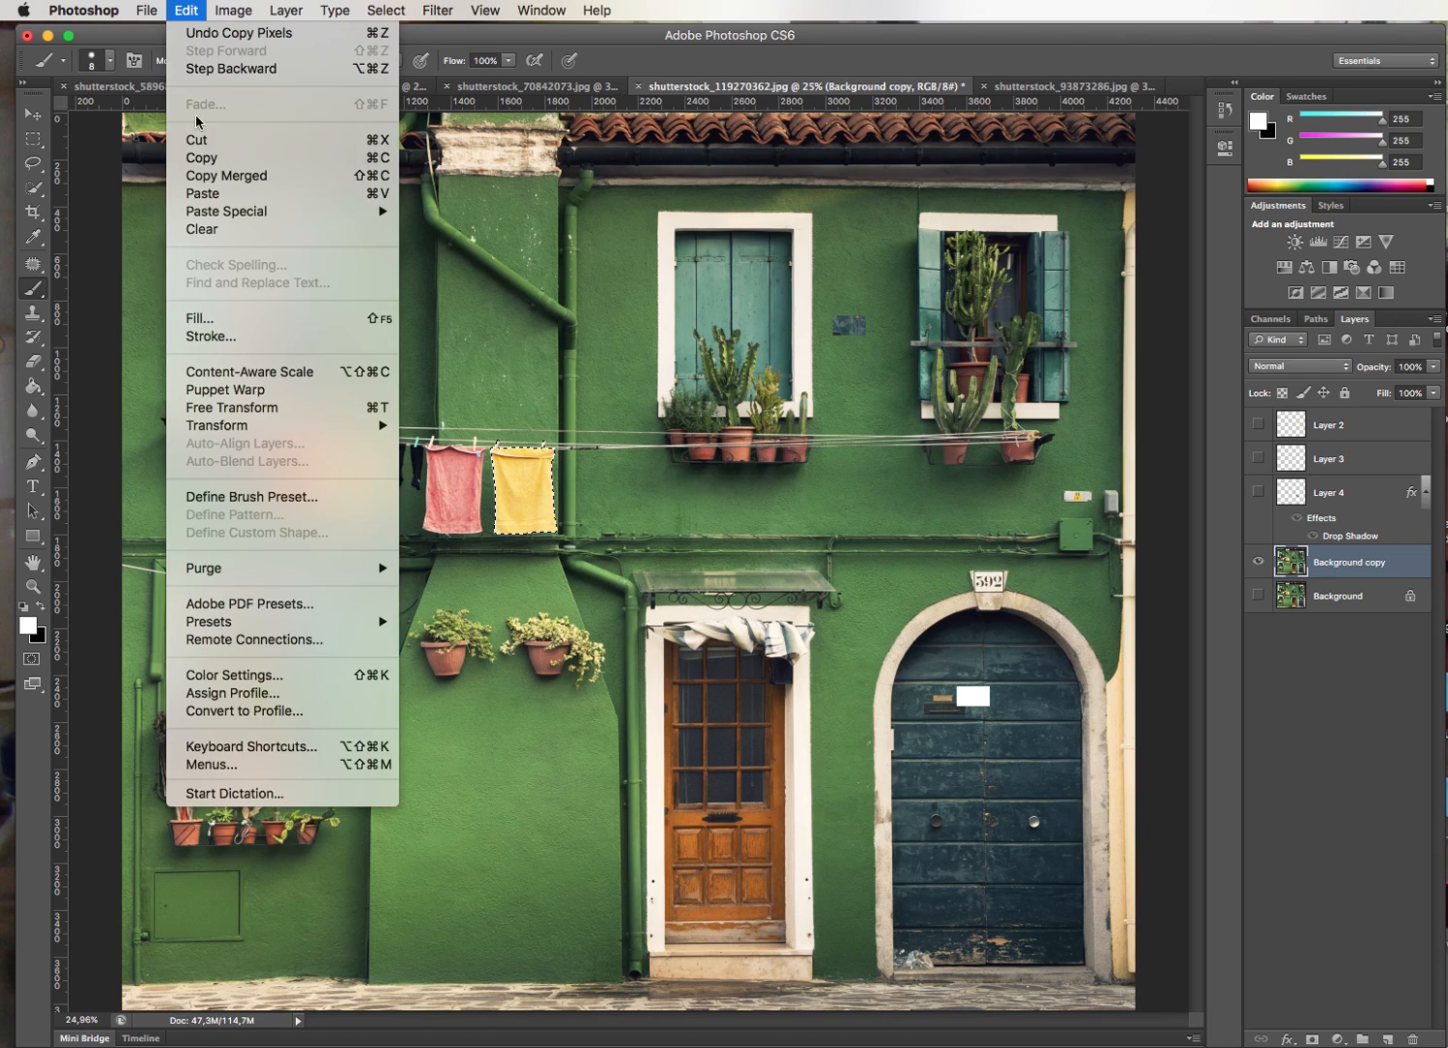
{"action": "left_click", "coordinate": [203, 193]}
Move the pasted towel along the clothesline so it hangs just to the right of the original yellow towel
{"action": "left_click", "coordinate": [32, 115]}
{"action": "left_click_drag", "start_coordinate": [512, 483], "coordinate": [602, 496]}
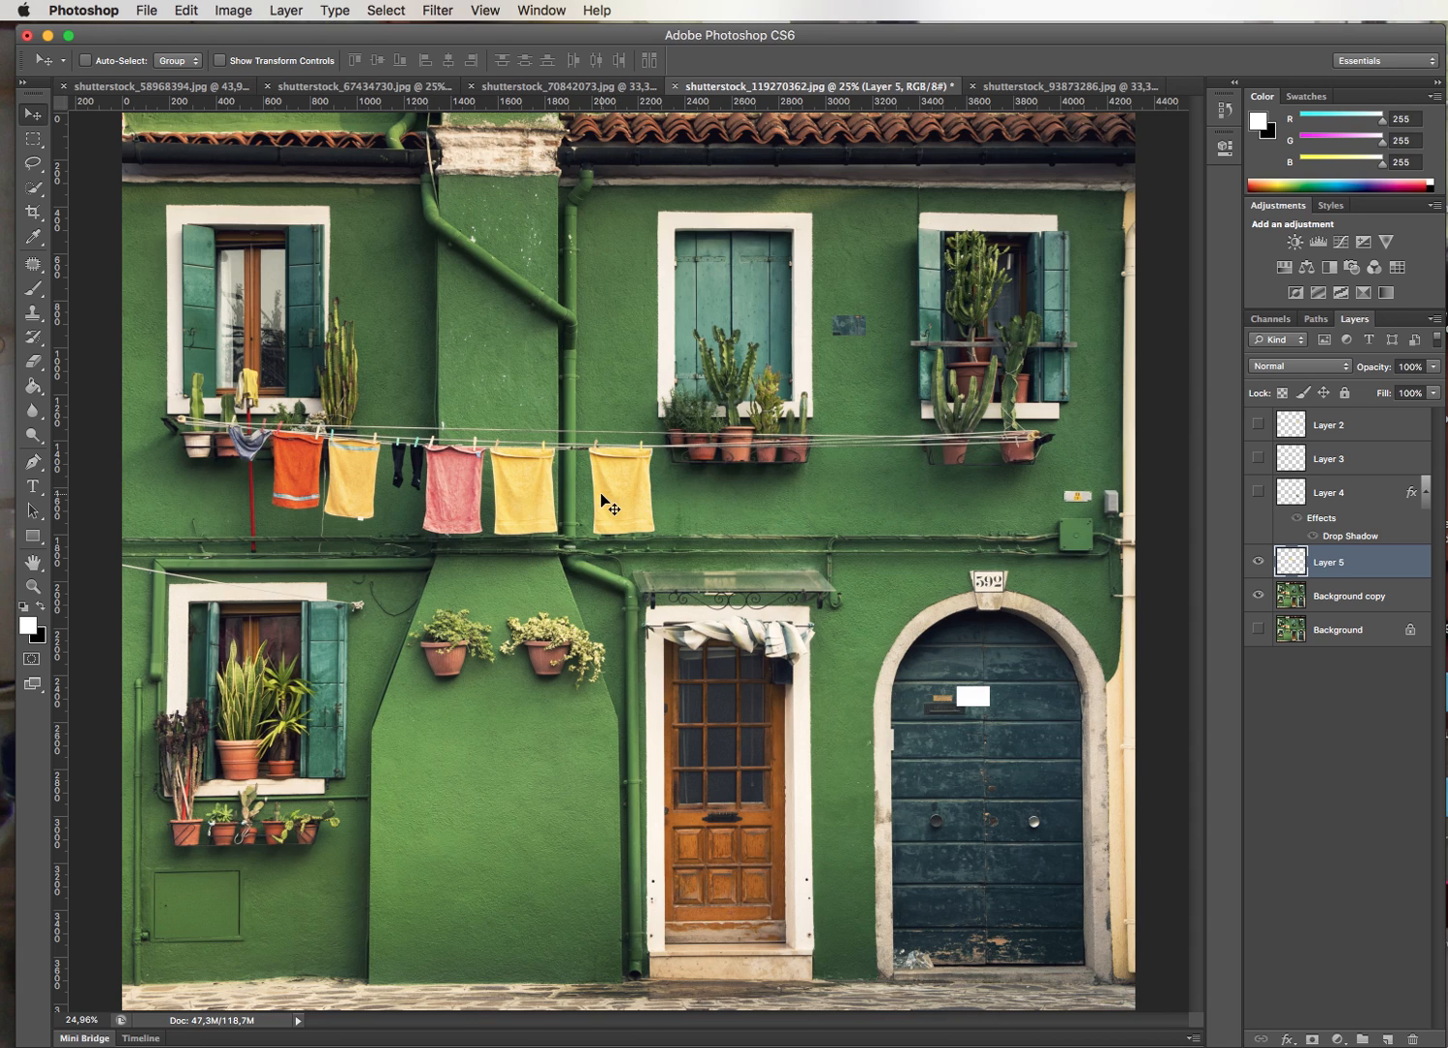
{"action": "left_click", "coordinate": [32, 586]}
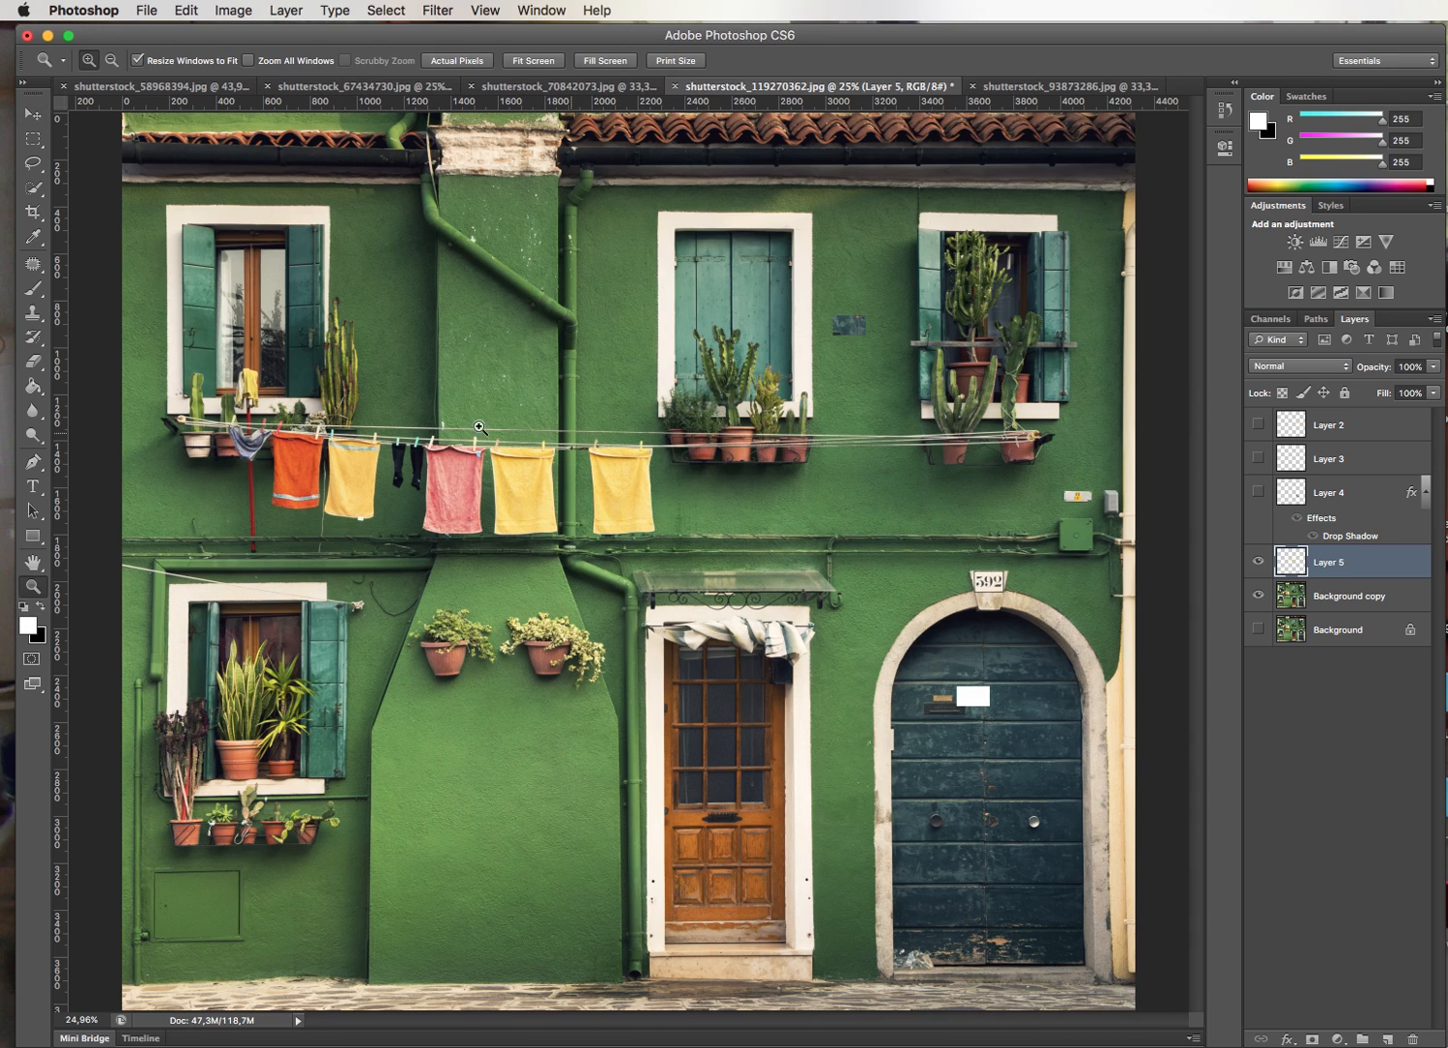
{"action": "left_click", "coordinate": [684, 548]}
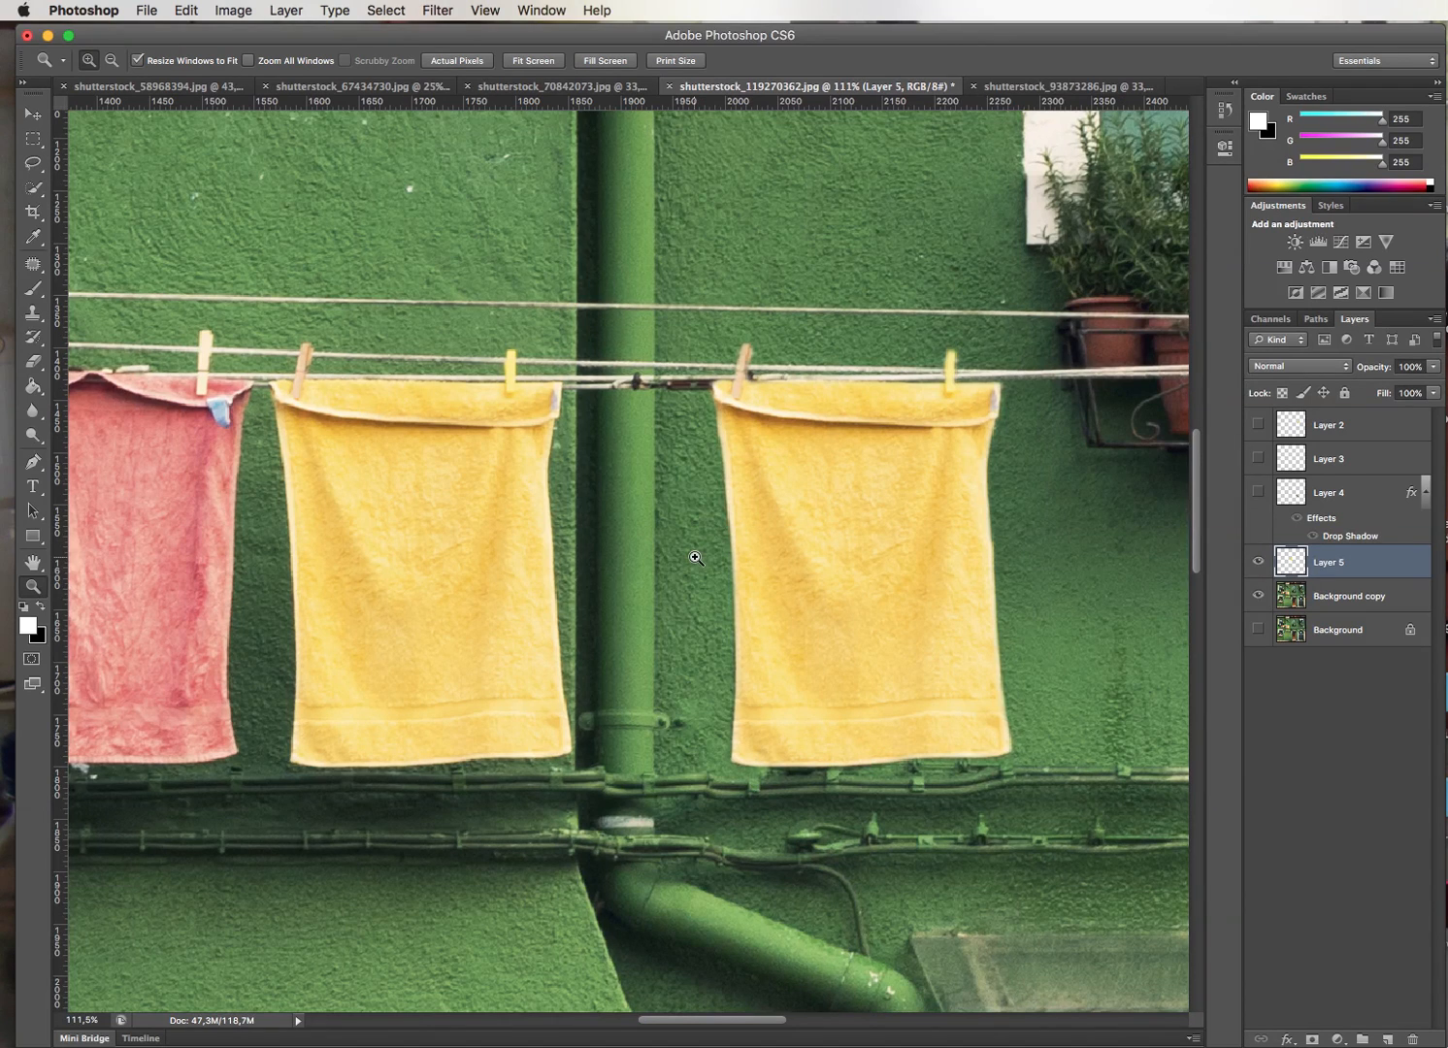
{"action": "left_click", "coordinate": [32, 114]}
{"action": "left_click_drag", "start_coordinate": [880, 664], "coordinate": [794, 657]}
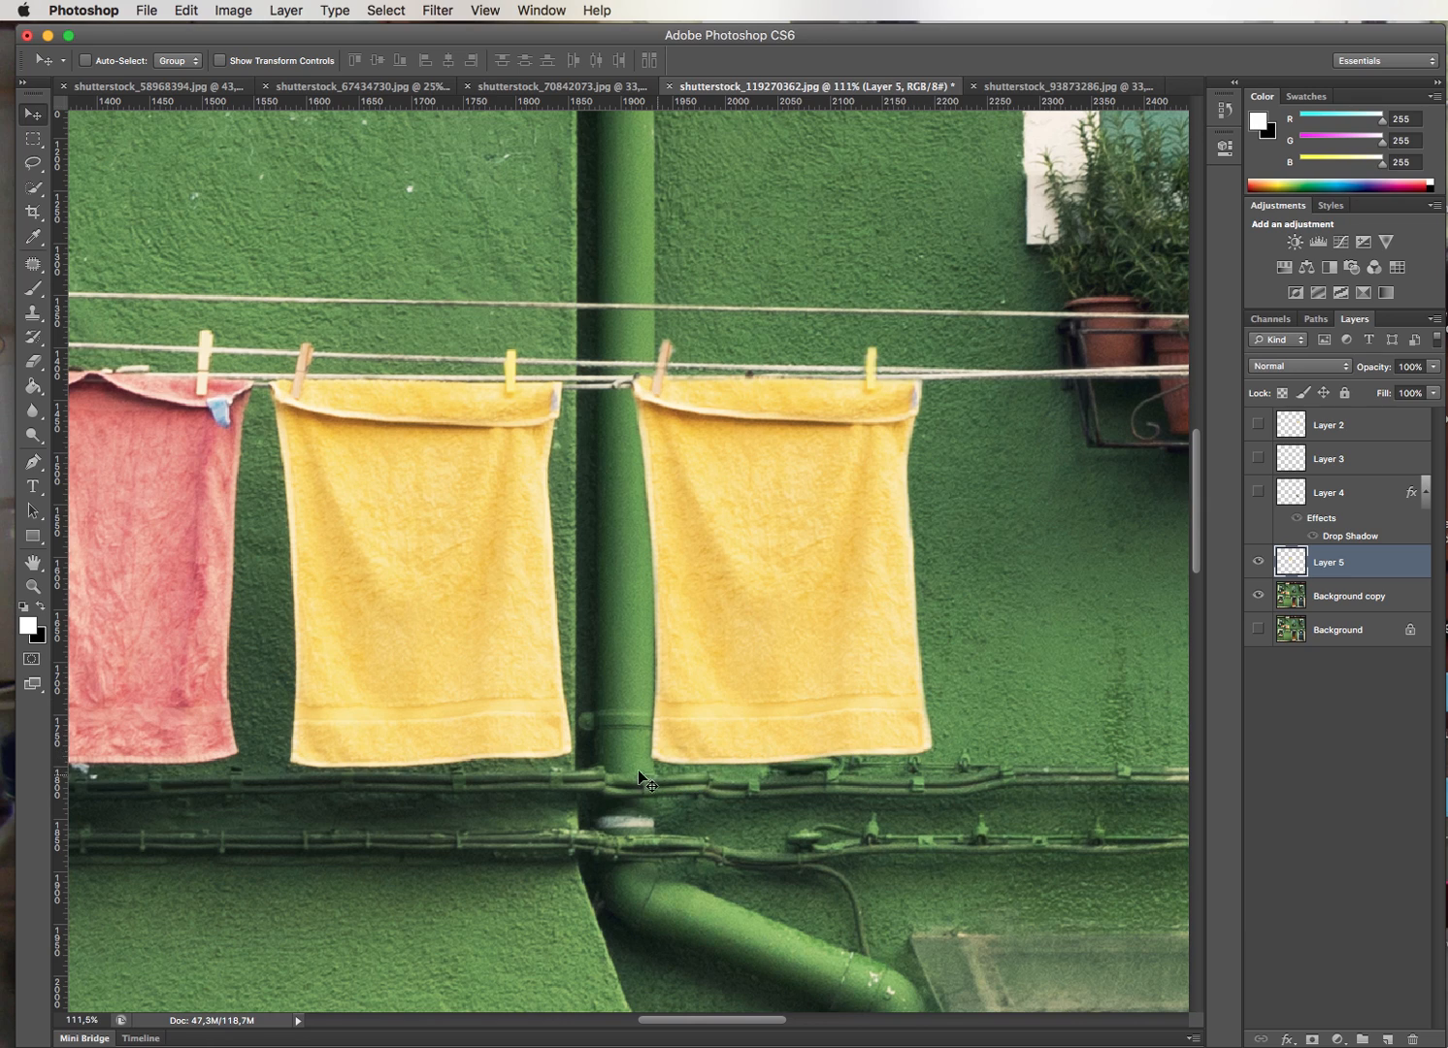
{"action": "mouse_move", "coordinate": [764, 423]}
{"action": "left_mouse_down"}
{"action": "mouse_move", "coordinate": [749, 433]}
{"action": "mouse_move", "coordinate": [767, 427]}
{"action": "left_mouse_up"}
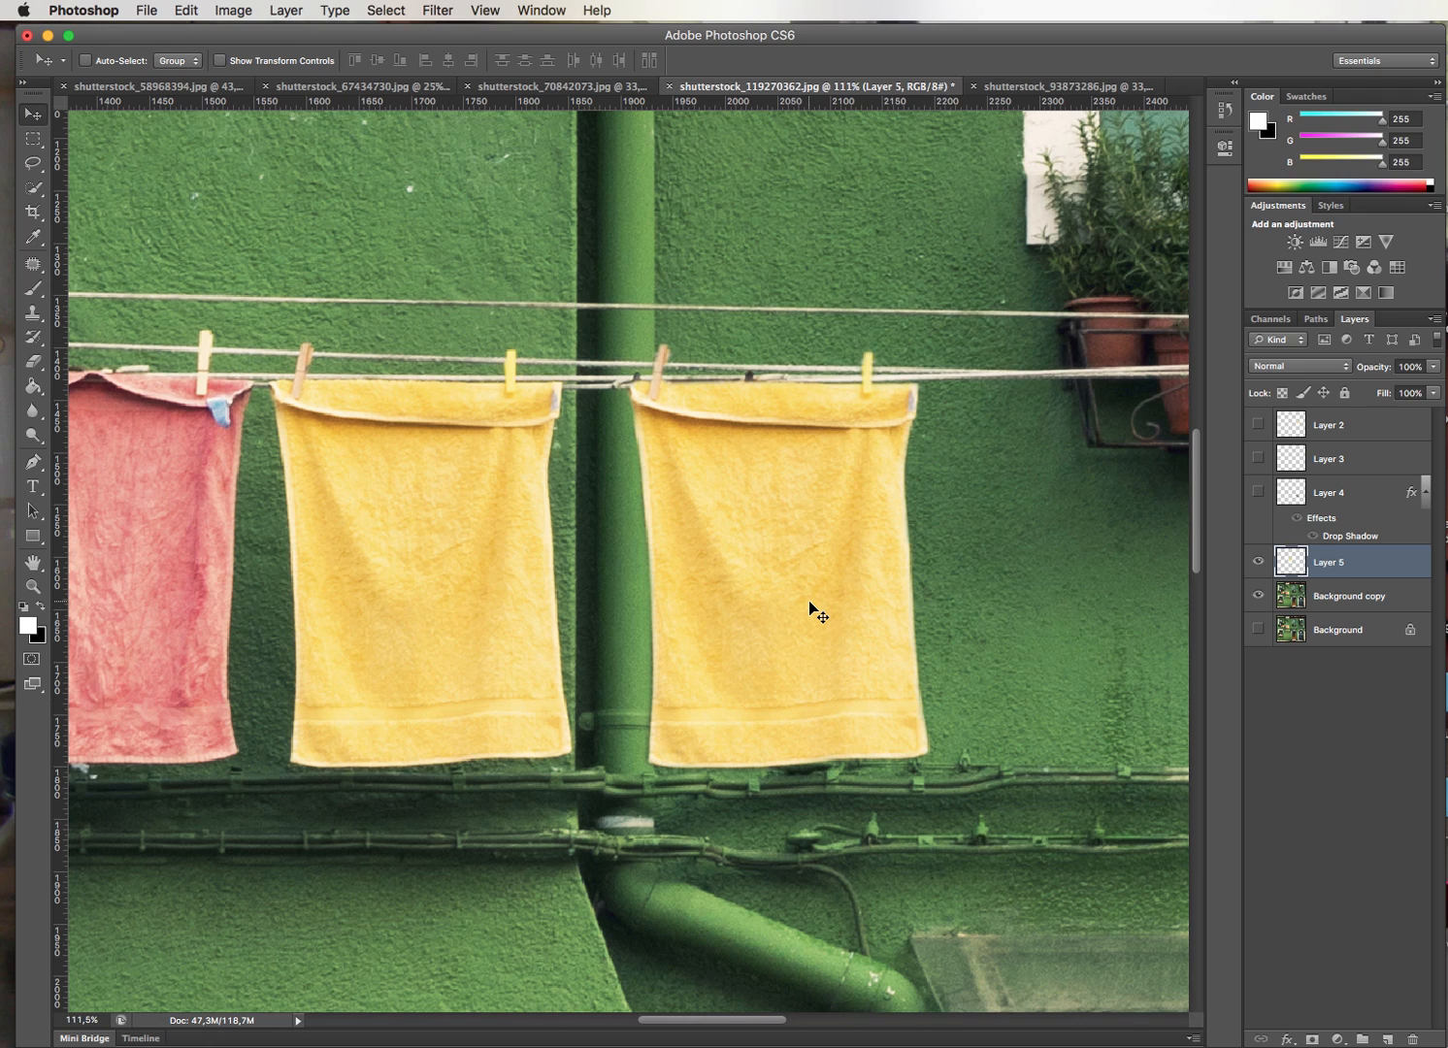
Enter Quick Mask mode and outline the upper middle window frame with the Polygonal Lasso tool
{"action": "key", "text": "super+0"}
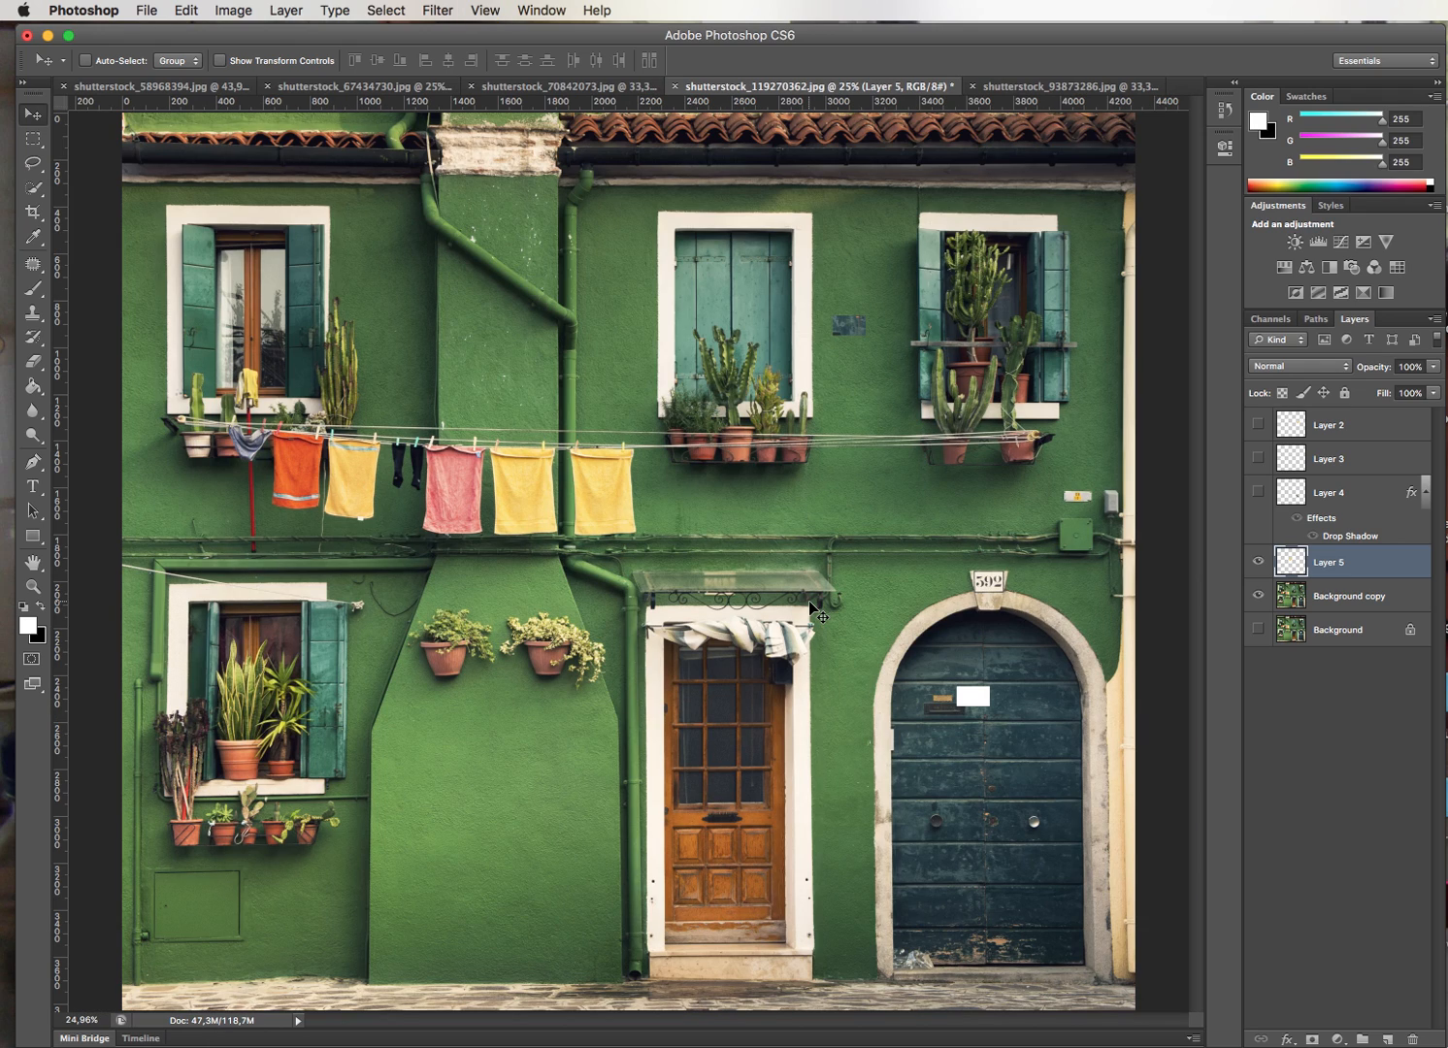
{"action": "left_click", "coordinate": [30, 661]}
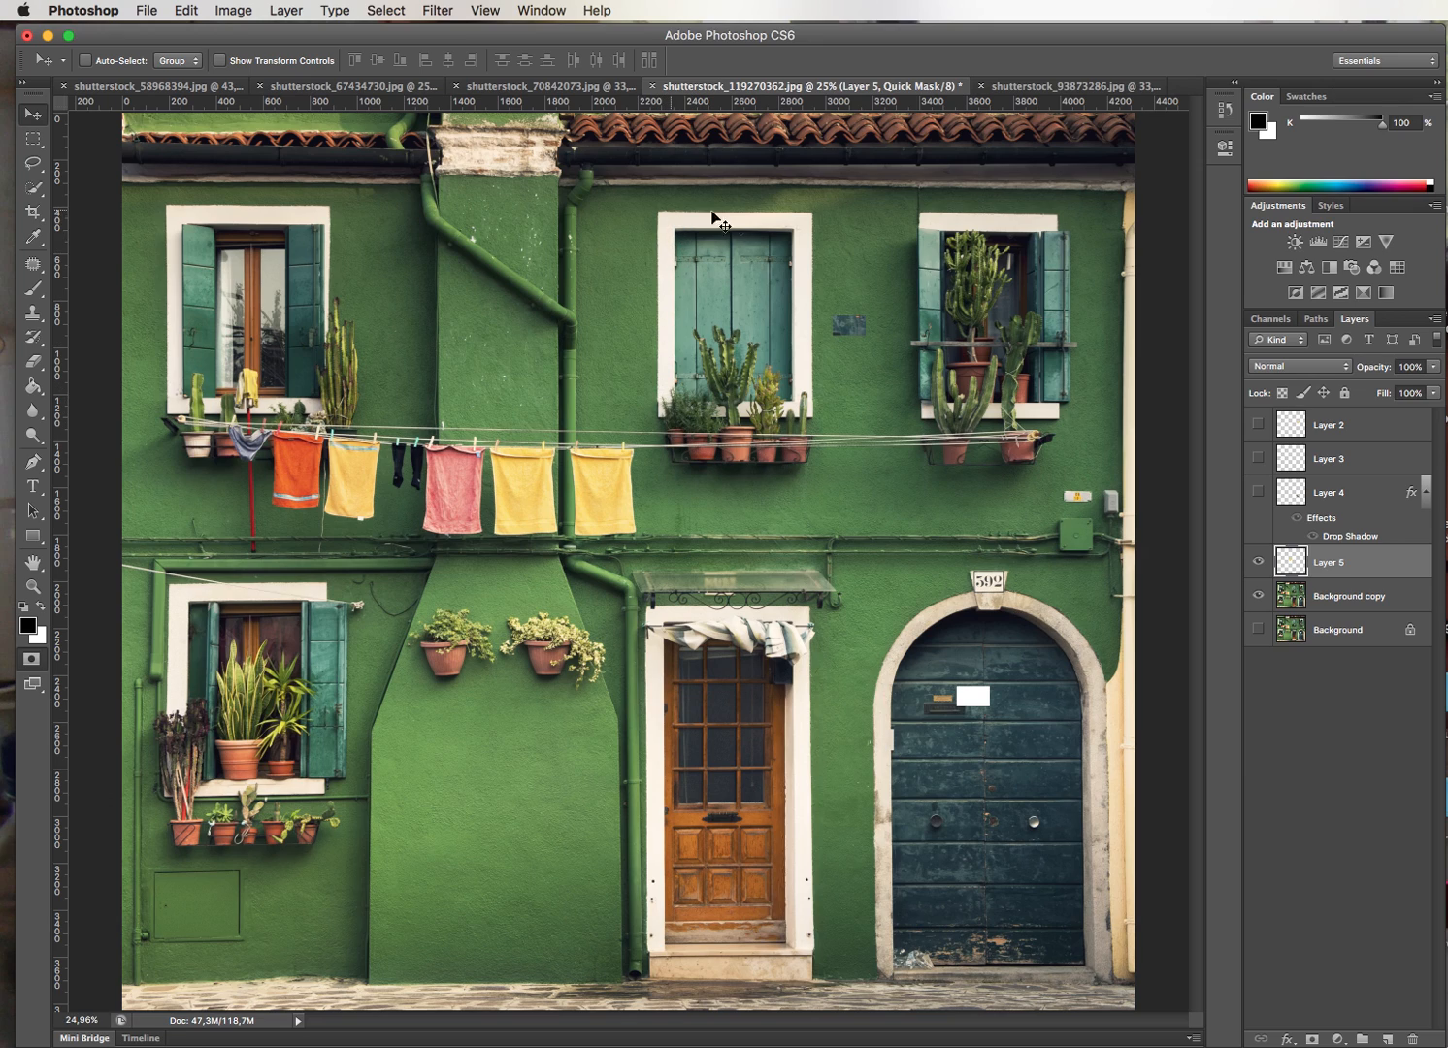
{"action": "left_click", "coordinate": [37, 166]}
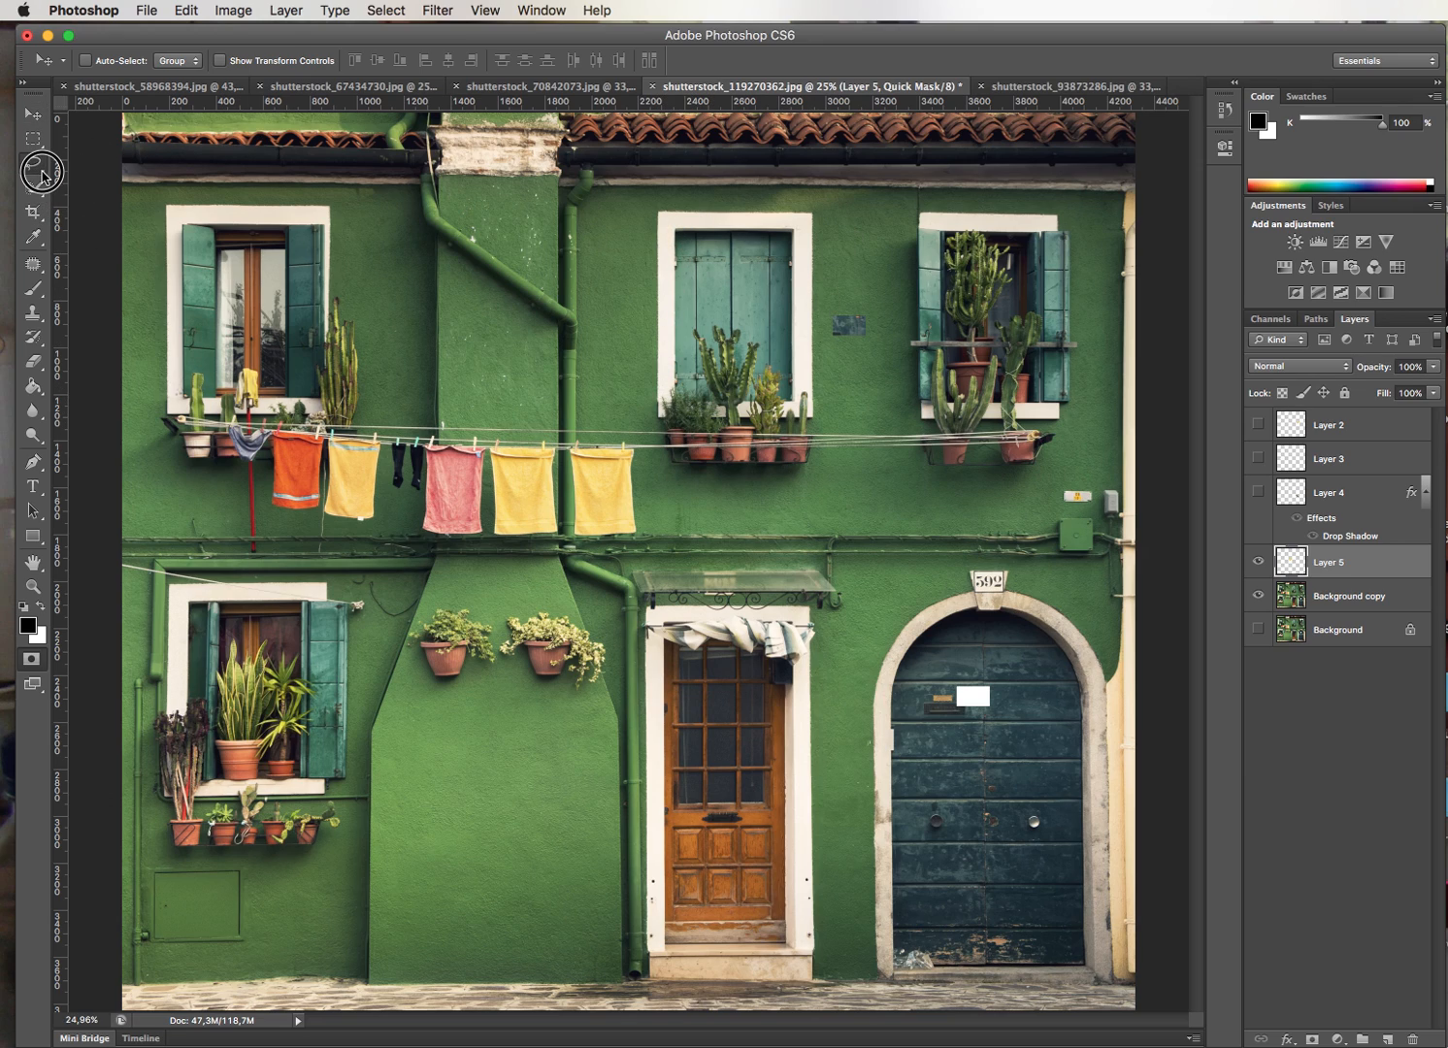
{"action": "left_click_drag", "start_coordinate": [42, 177], "coordinate": [102, 180]}
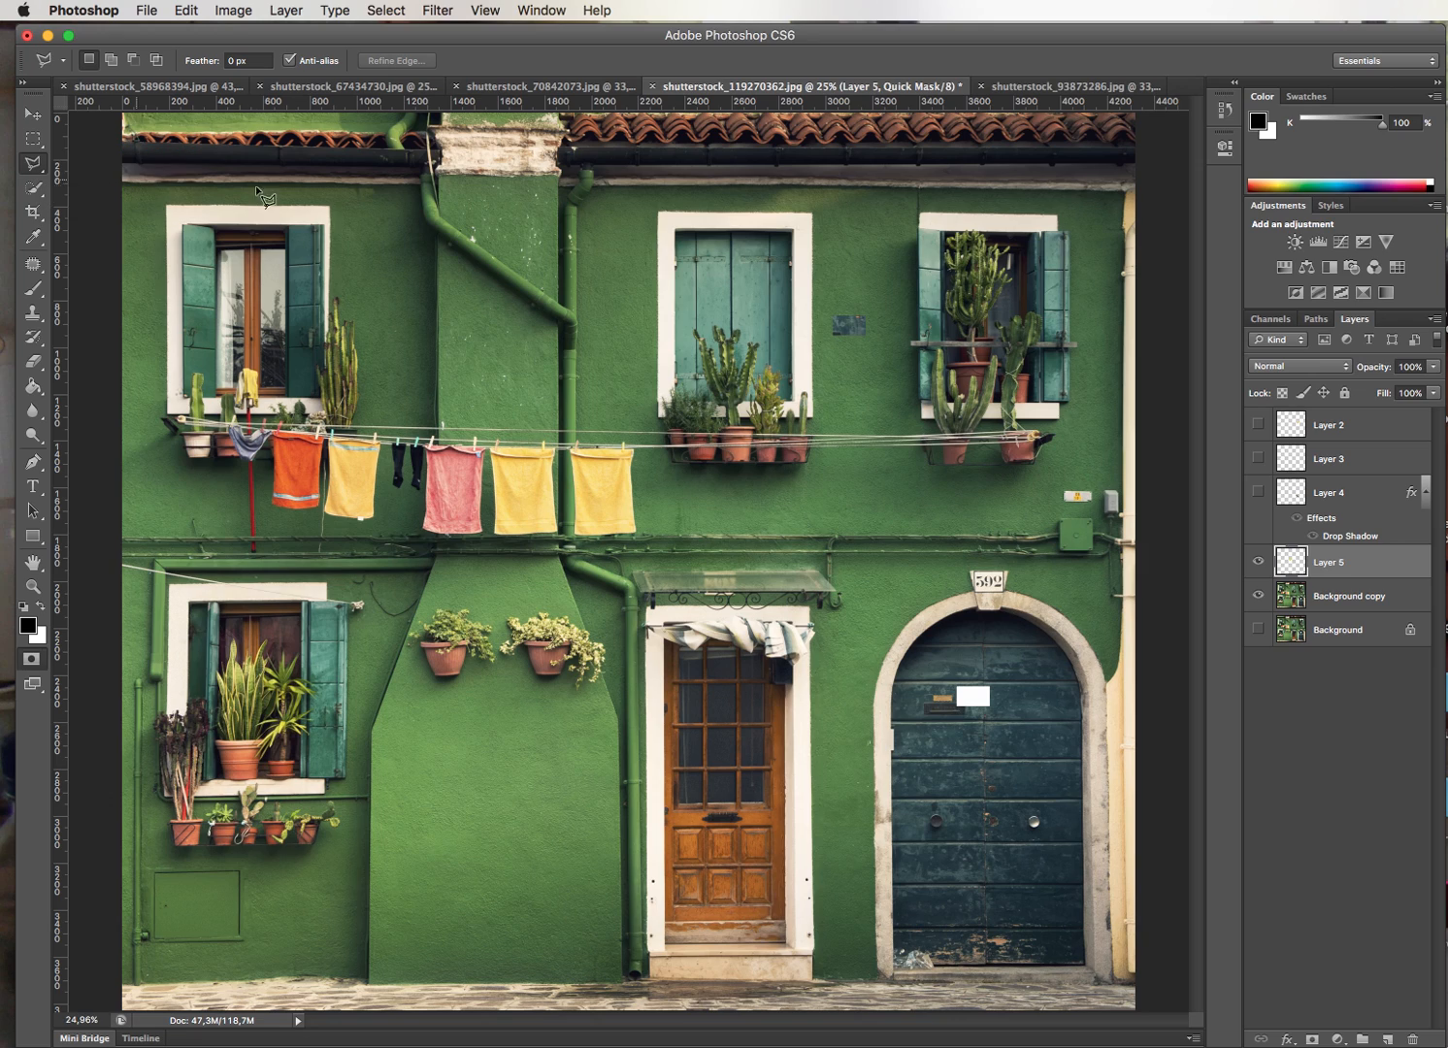
{"action": "left_click", "coordinate": [657, 418]}
{"action": "left_click", "coordinate": [657, 211]}
{"action": "left_click", "coordinate": [813, 214]}
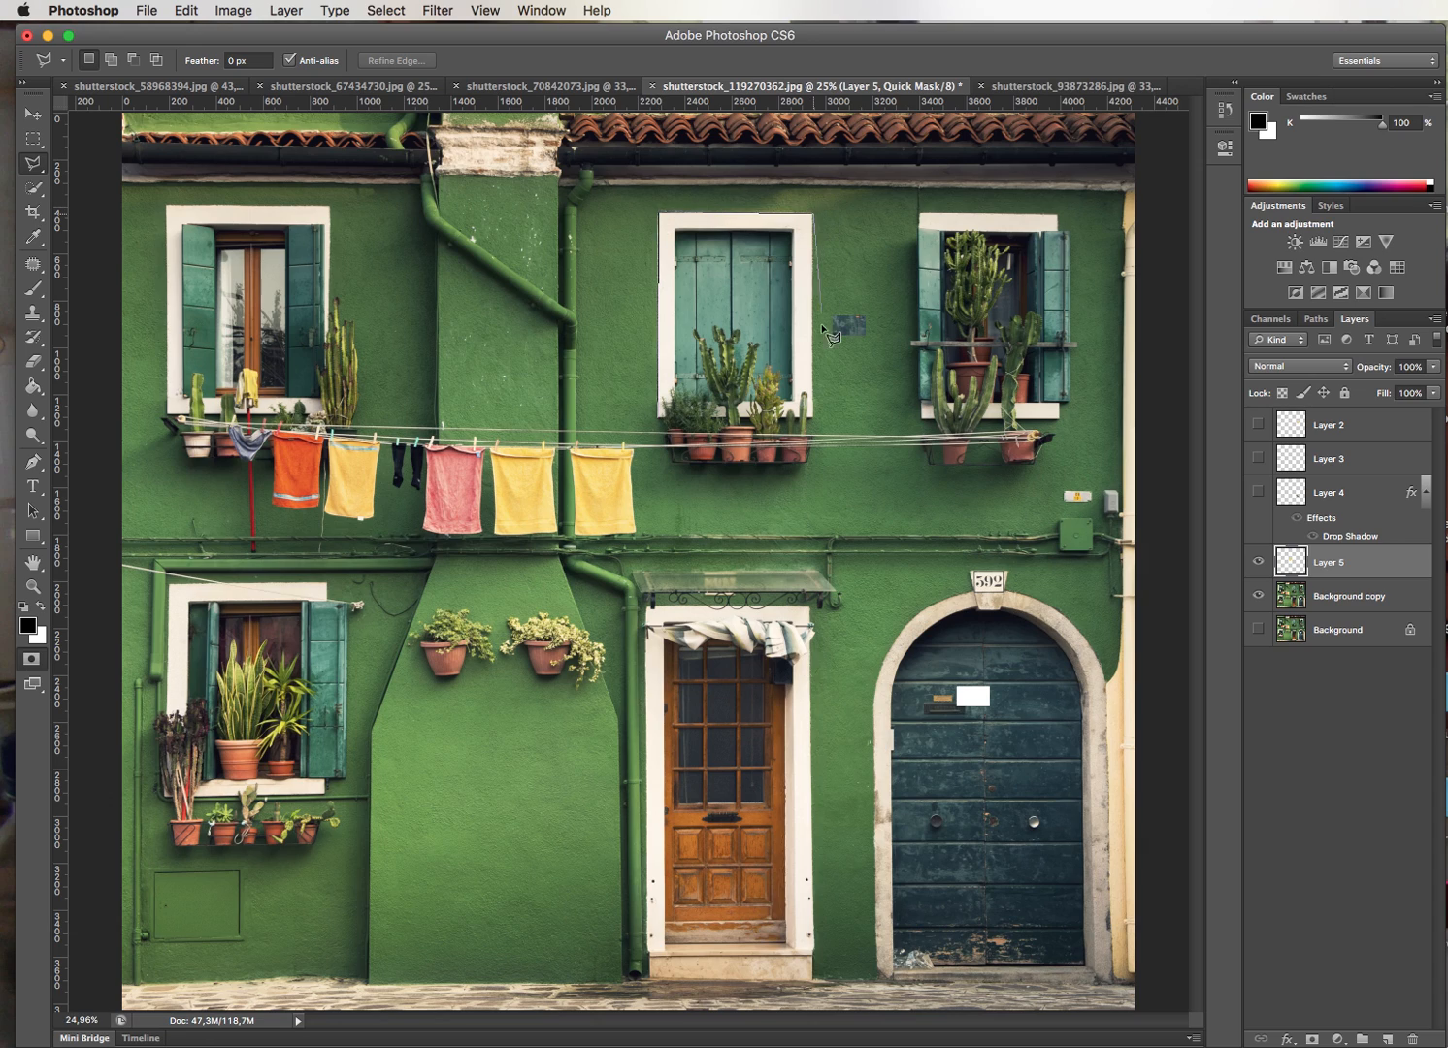
{"action": "left_click", "coordinate": [817, 429]}
{"action": "left_click", "coordinate": [655, 420]}
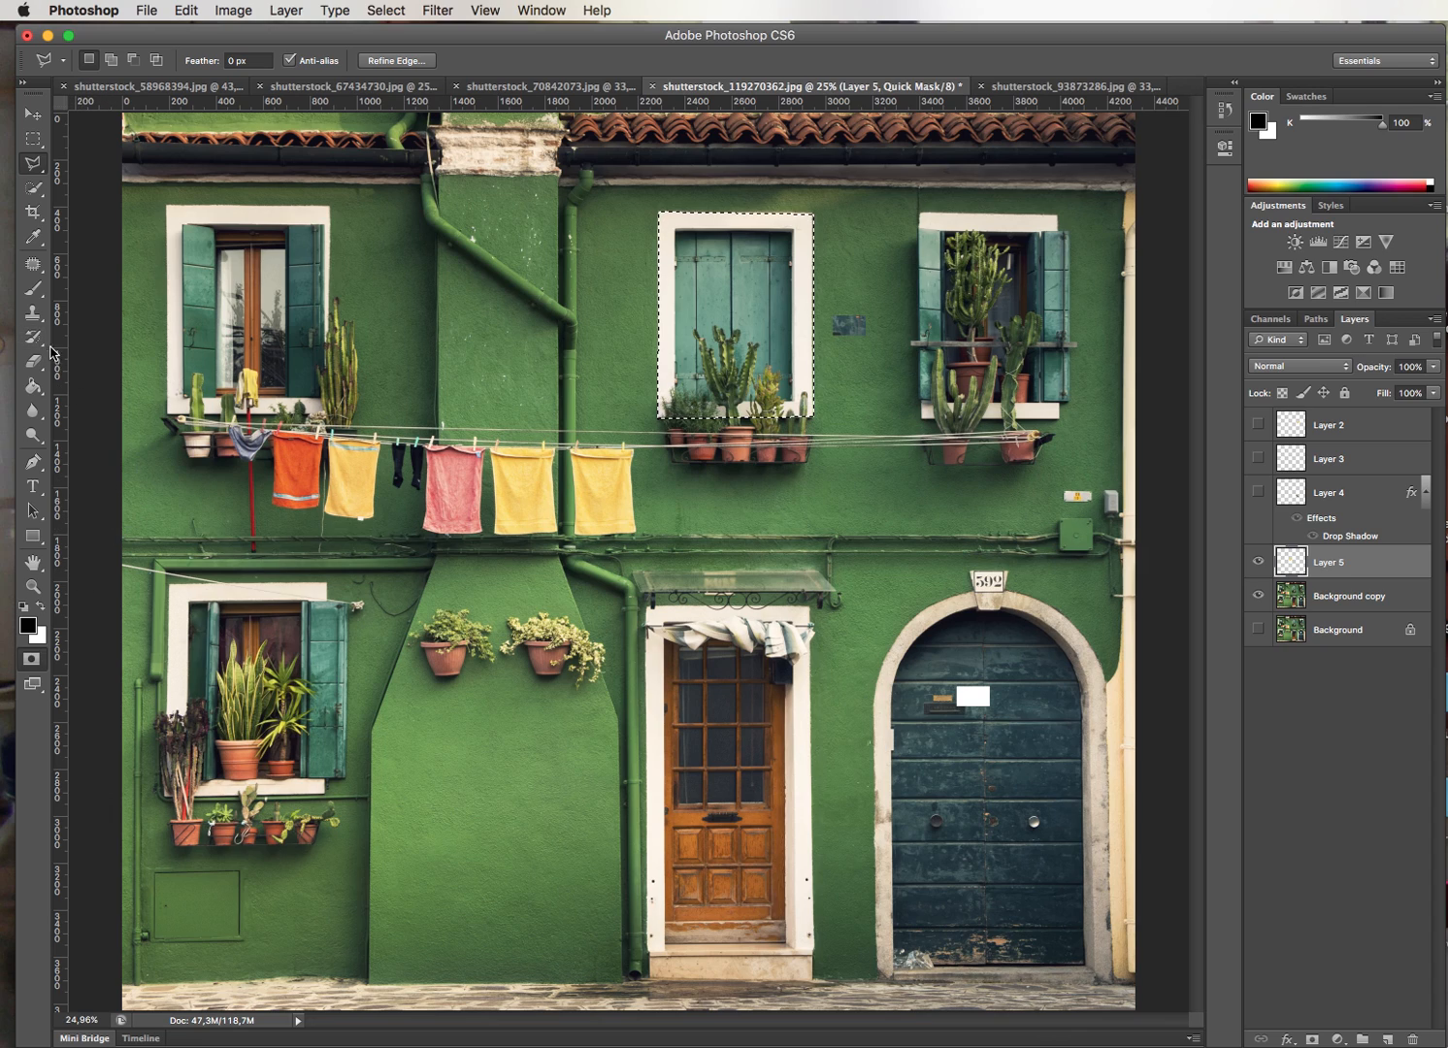
Fill the outlined upper middle window in the quick mask with the Paint Bucket and clear the selection
{"action": "left_click", "coordinate": [33, 385]}
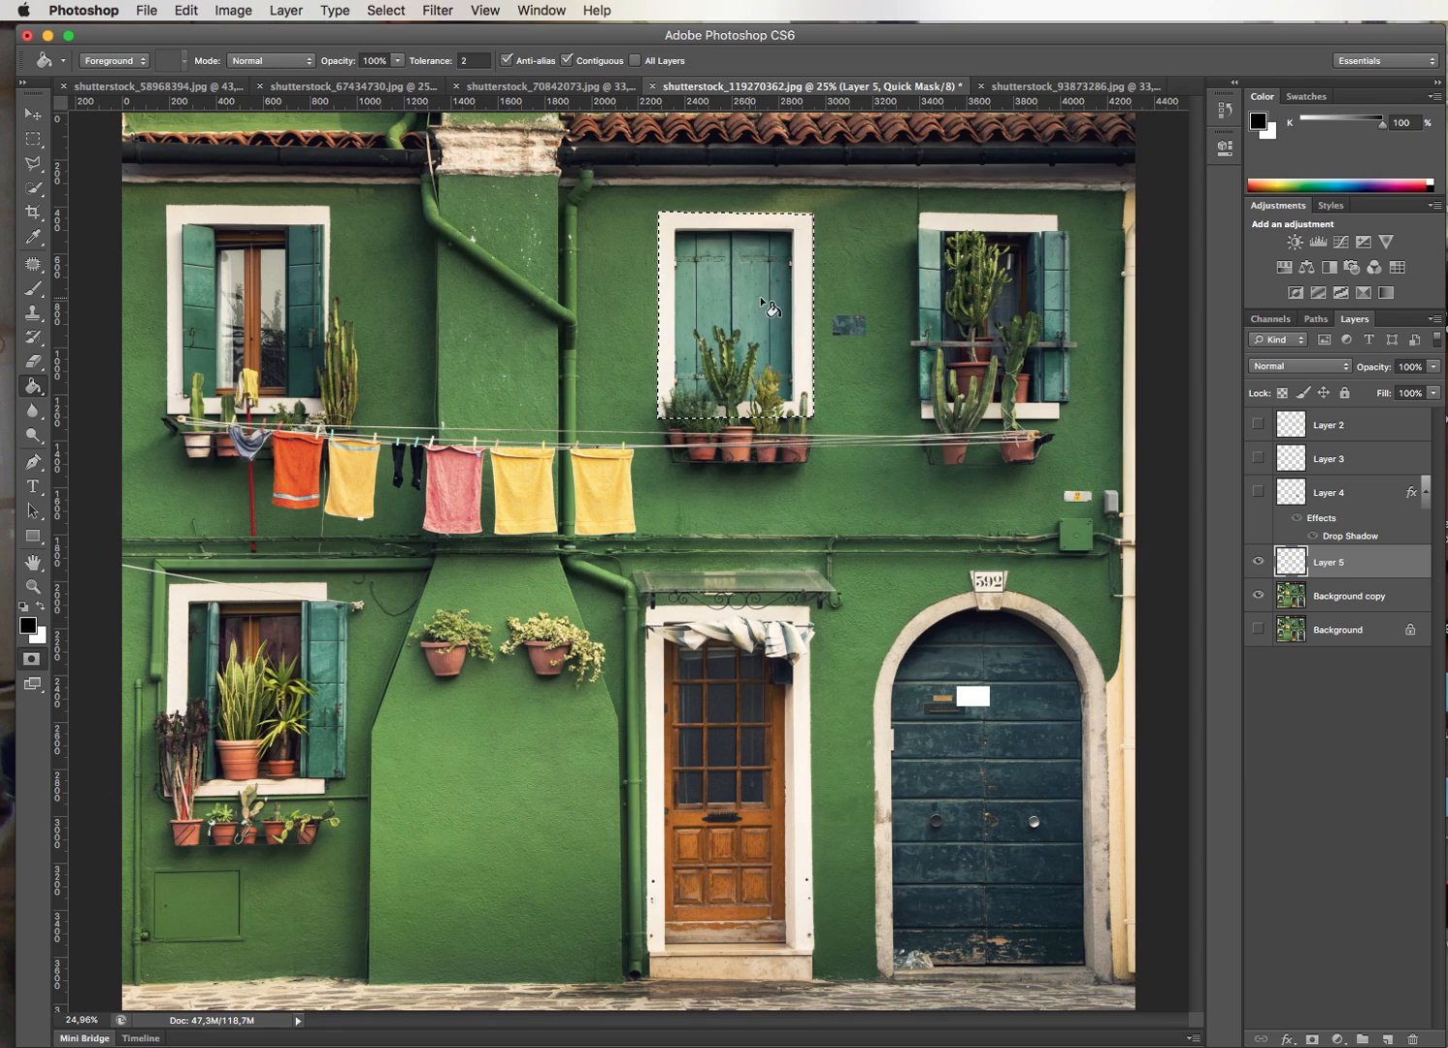
{"action": "left_click", "coordinate": [733, 276]}
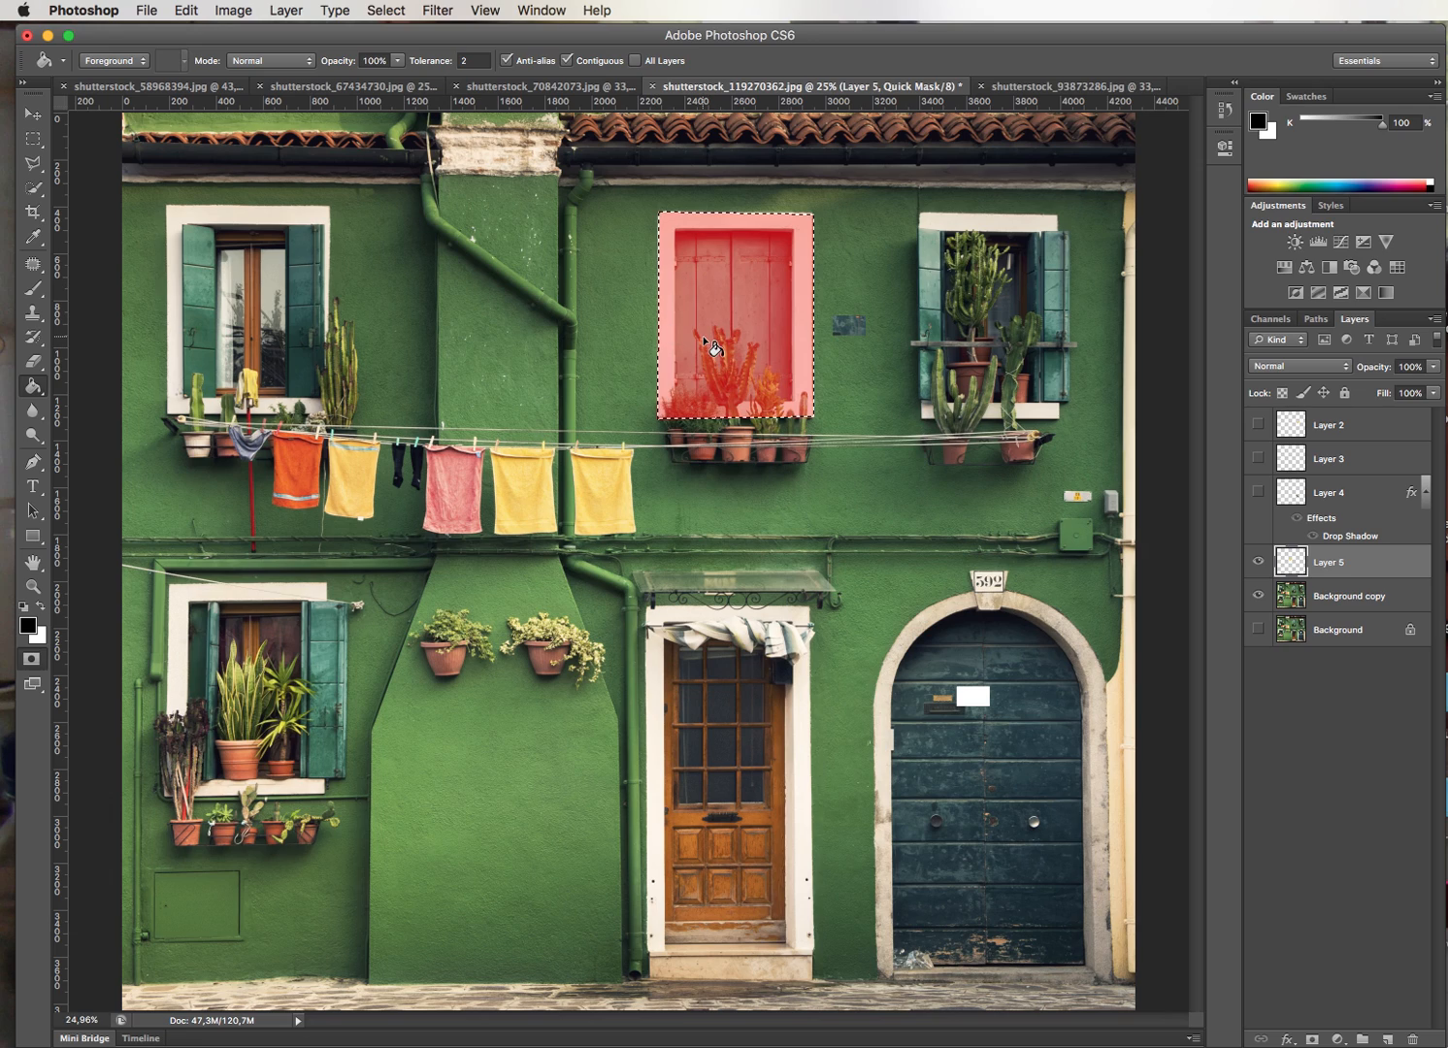
{"action": "key", "text": "super+d"}
Enlarge the brush and paint the mask over the plants and flower pots beneath the upper middle window
{"action": "left_click", "coordinate": [33, 288]}
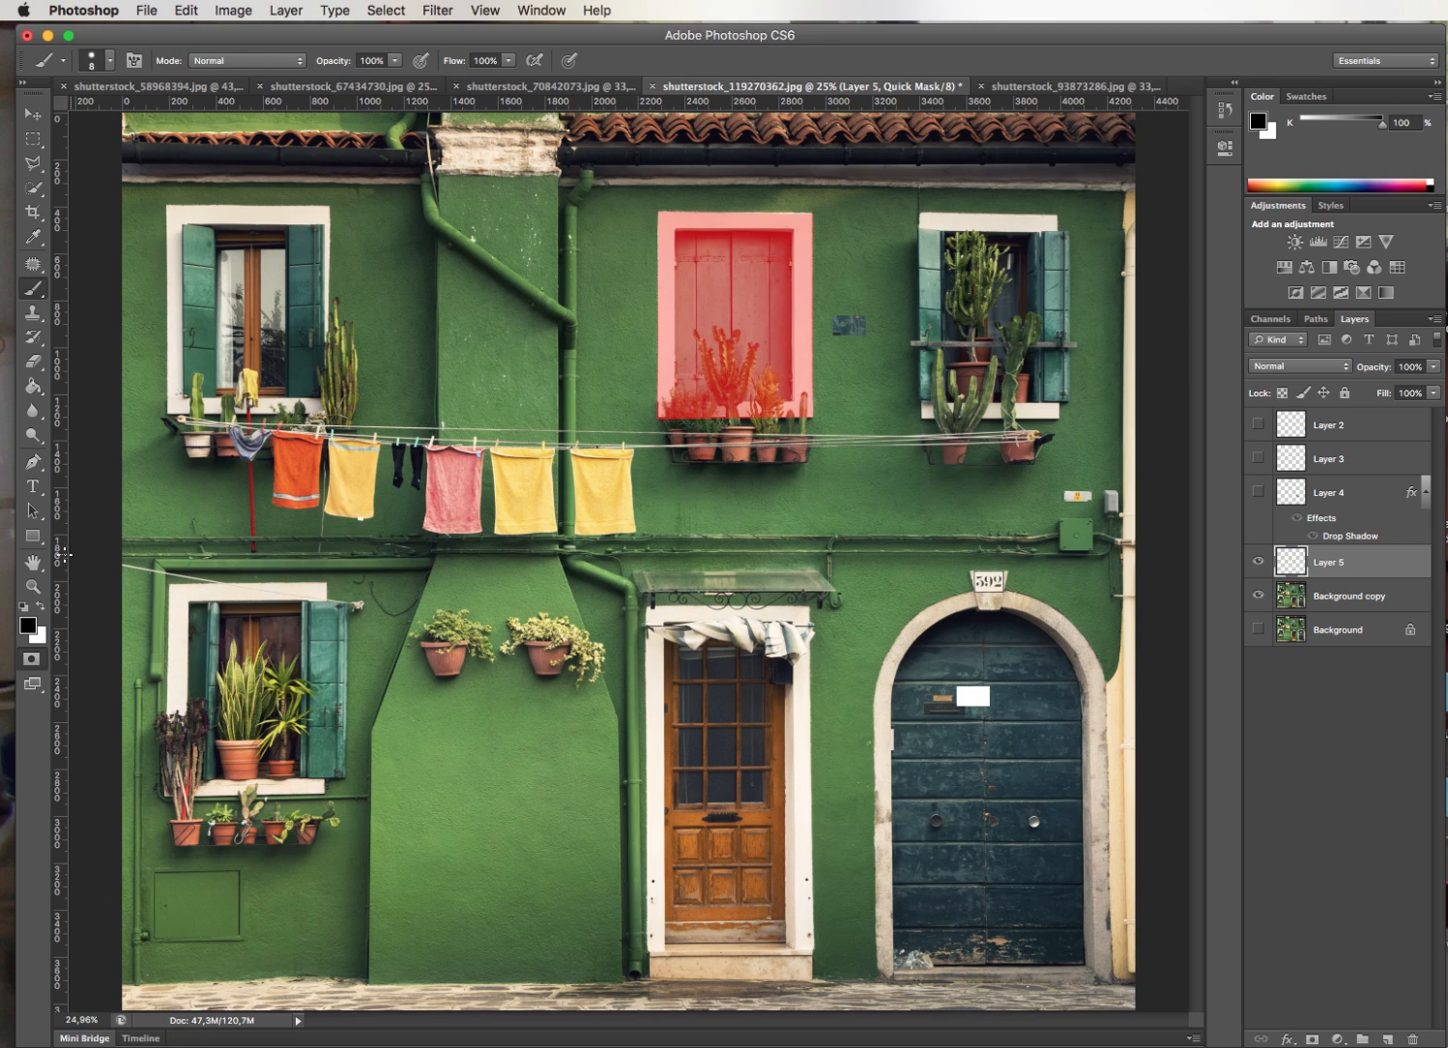
{"action": "left_click", "coordinate": [33, 586]}
{"action": "left_click_drag", "start_coordinate": [619, 370], "coordinate": [871, 517]}
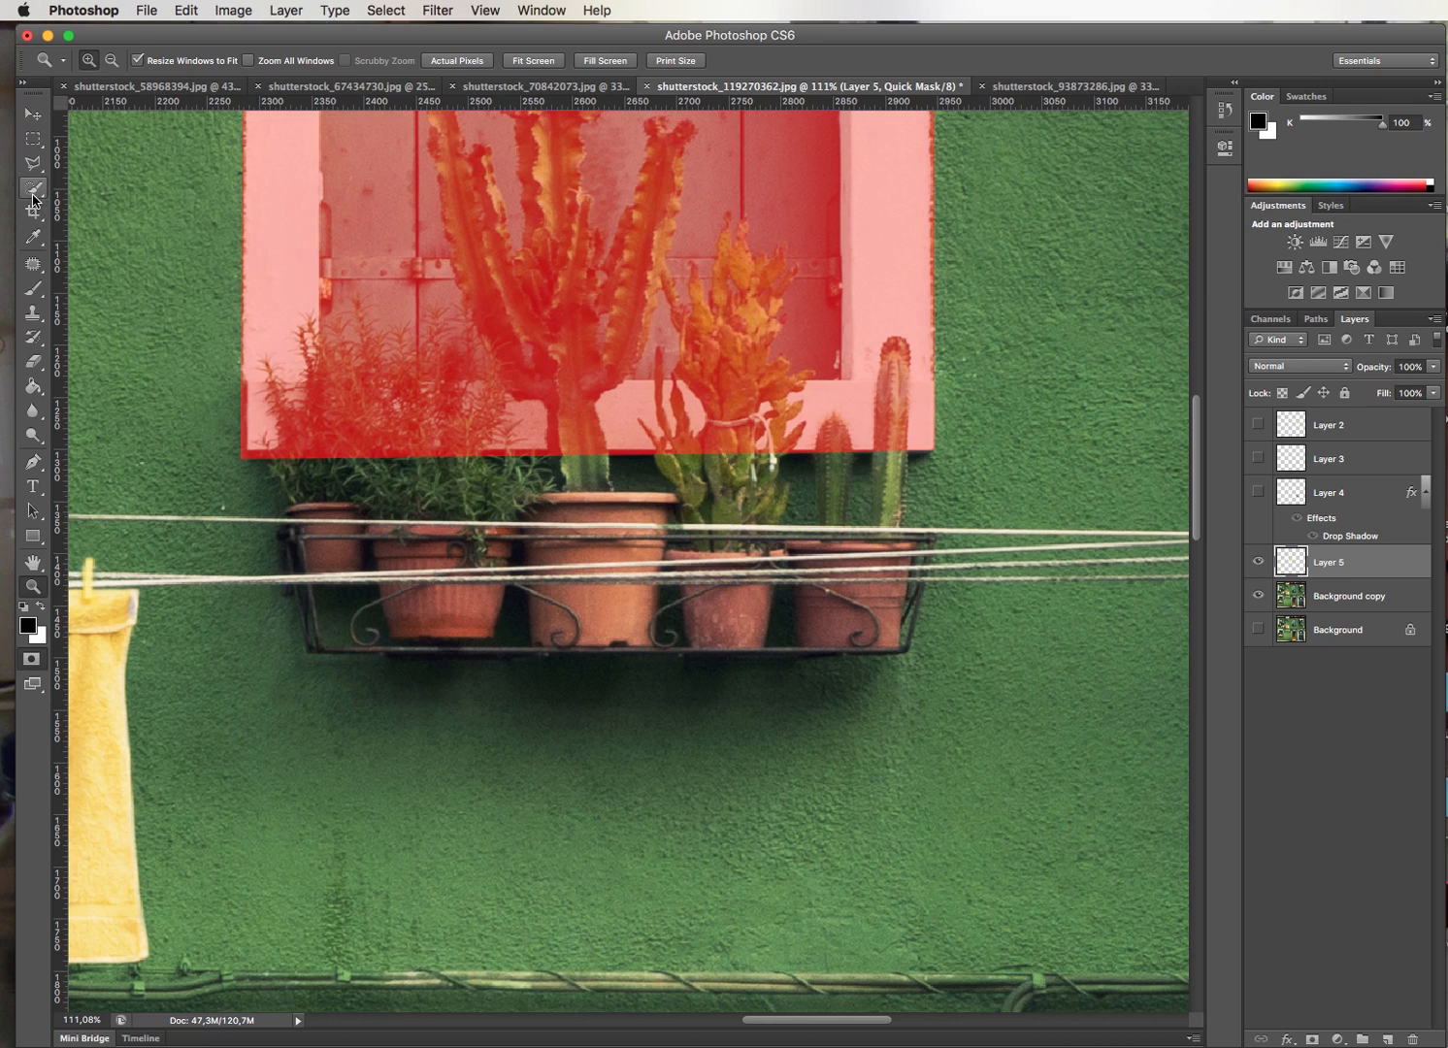
{"action": "left_click", "coordinate": [34, 289]}
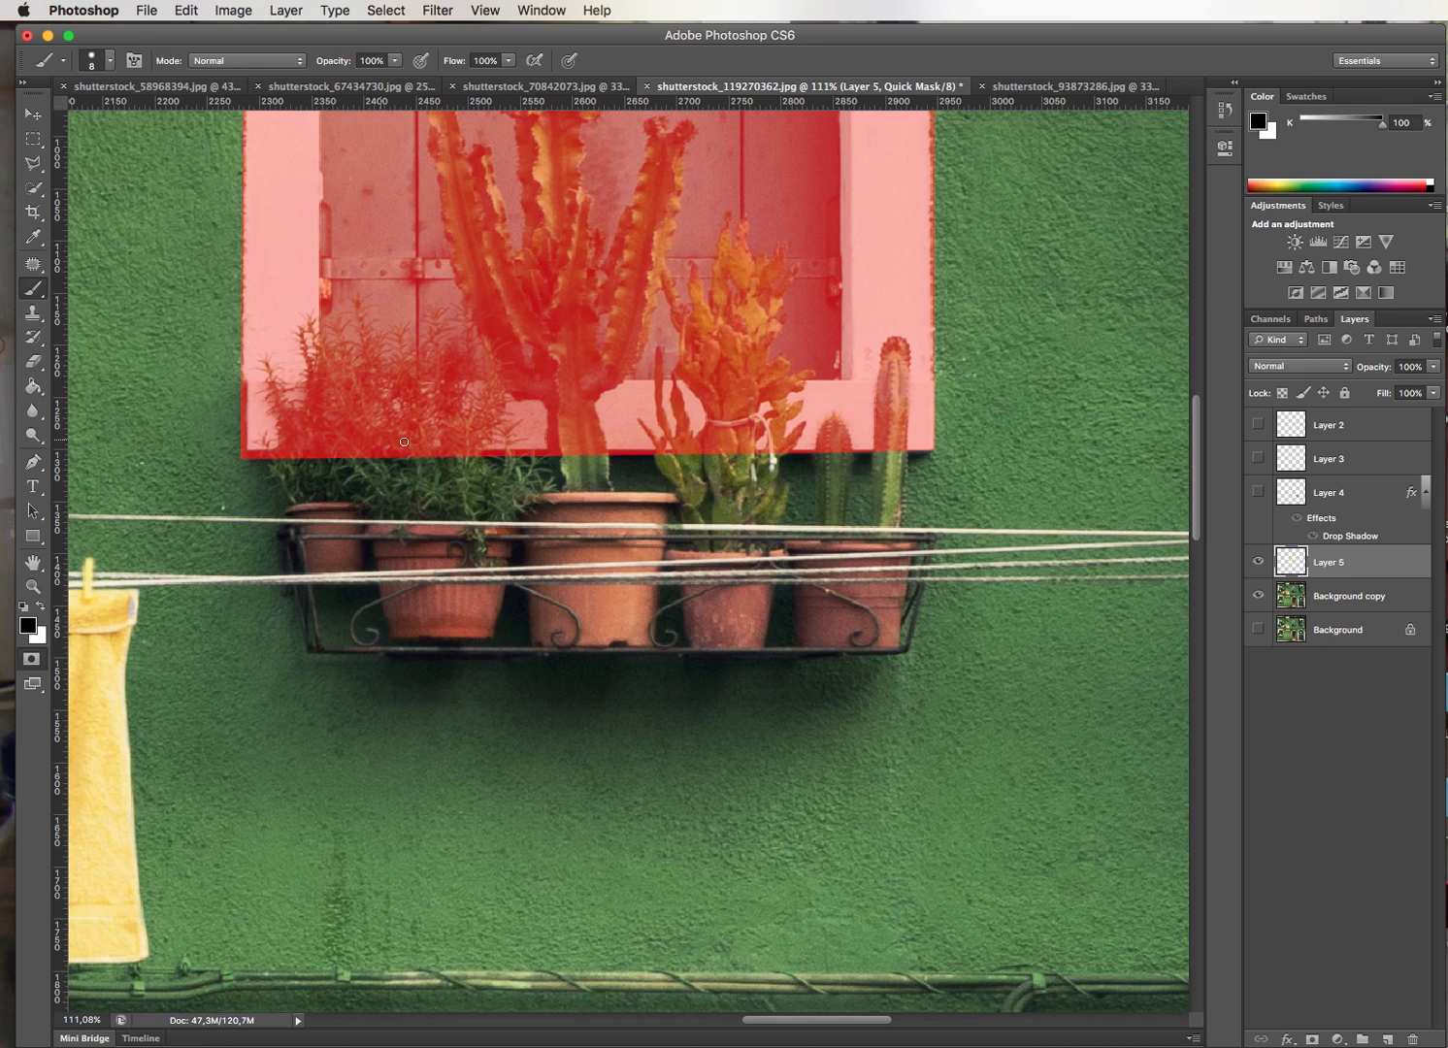
{"action": "key", "text": "bracketright"}
{"action": "key", "text": "bracketright"}
{"action": "mouse_move", "coordinate": [312, 479]}
{"action": "left_mouse_down"}
{"action": "mouse_move", "coordinate": [307, 510]}
{"action": "mouse_move", "coordinate": [340, 449]}
{"action": "mouse_move", "coordinate": [331, 502]}
{"action": "mouse_move", "coordinate": [308, 472]}
{"action": "mouse_move", "coordinate": [336, 502]}
{"action": "mouse_move", "coordinate": [324, 557]}
{"action": "mouse_move", "coordinate": [453, 563]}
{"action": "mouse_move", "coordinate": [411, 608]}
{"action": "mouse_move", "coordinate": [453, 609]}
{"action": "mouse_move", "coordinate": [476, 572]}
{"action": "mouse_move", "coordinate": [477, 466]}
{"action": "mouse_move", "coordinate": [374, 472]}
{"action": "mouse_move", "coordinate": [387, 516]}
{"action": "mouse_move", "coordinate": [670, 518]}
{"action": "mouse_move", "coordinate": [542, 479]}
{"action": "mouse_move", "coordinate": [656, 463]}
{"action": "mouse_move", "coordinate": [763, 478]}
{"action": "mouse_move", "coordinate": [731, 619]}
{"action": "mouse_move", "coordinate": [550, 610]}
{"action": "mouse_move", "coordinate": [532, 569]}
{"action": "mouse_move", "coordinate": [845, 615]}
{"action": "mouse_move", "coordinate": [866, 598]}
{"action": "mouse_move", "coordinate": [800, 580]}
{"action": "mouse_move", "coordinate": [887, 582]}
{"action": "left_mouse_up"}
{"action": "key", "text": "bracketright"}
{"action": "key", "text": "bracketright"}
{"action": "key", "text": "bracketright"}
{"action": "key", "text": "bracketright"}
{"action": "key", "text": "bracketright"}
{"action": "key", "text": "bracketright"}
{"action": "key", "text": "bracketright"}
{"action": "key", "text": "bracketright"}
{"action": "key", "text": "bracketright"}
{"action": "key", "text": "bracketright"}
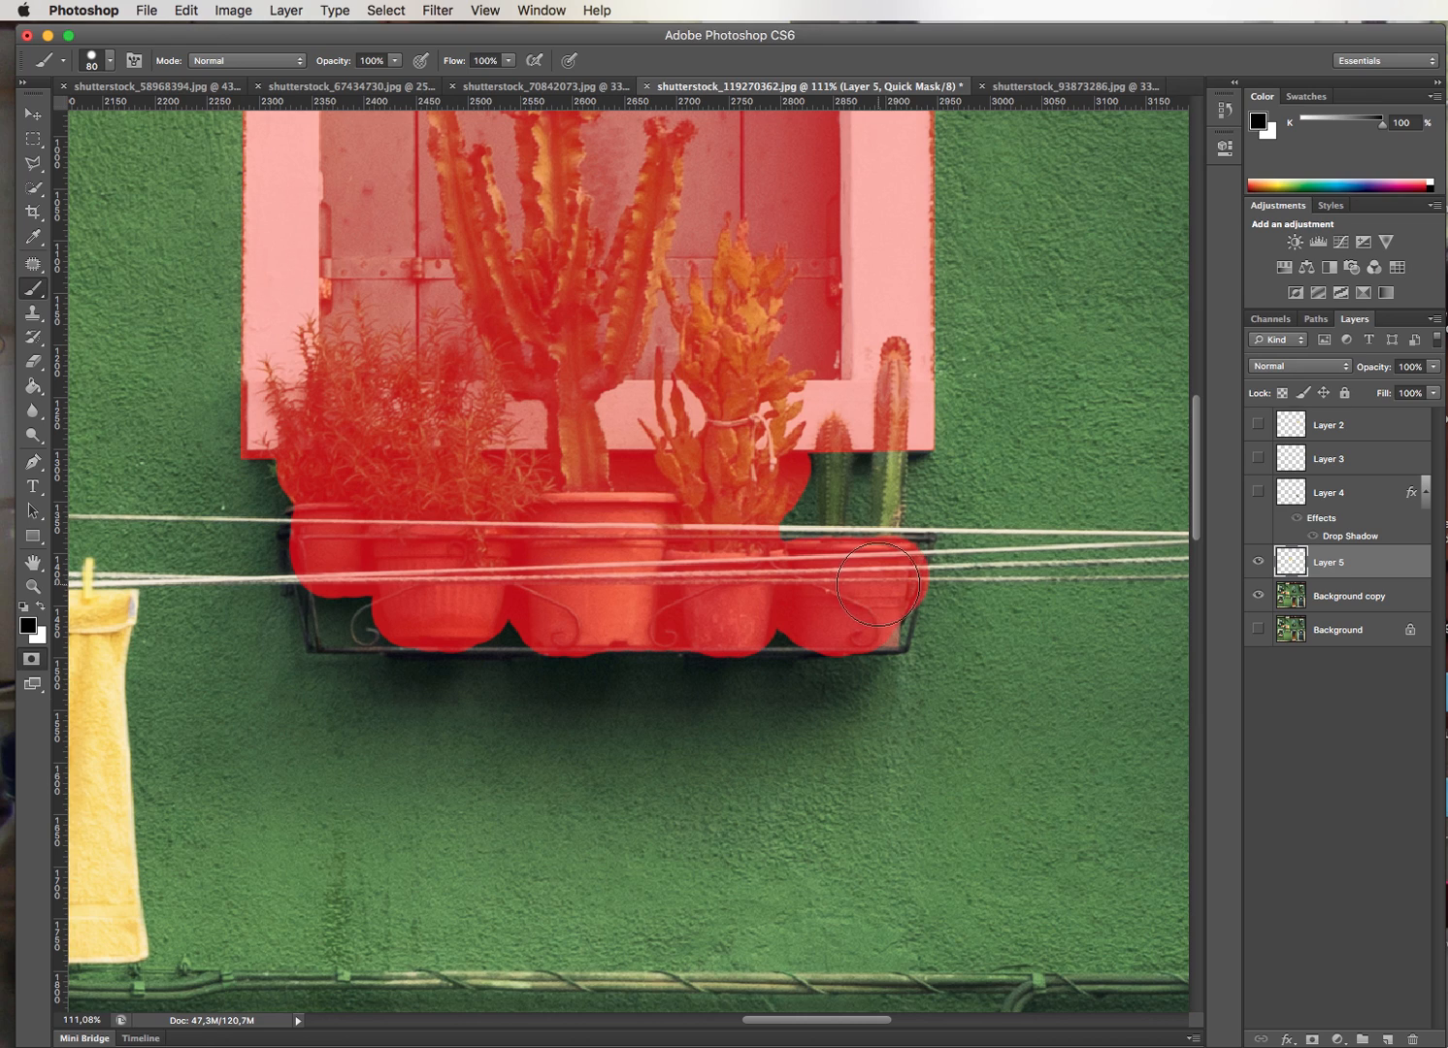
Reduce the brush to size 25 and mask the two small cacti in the rightmost pot
{"action": "key", "text": "bracketleft"}
{"action": "key", "text": "bracketleft"}
{"action": "key", "text": "bracketleft"}
{"action": "key", "text": "bracketleft"}
{"action": "key", "text": "bracketleft"}
{"action": "key", "text": "bracketleft"}
{"action": "mouse_move", "coordinate": [833, 532]}
{"action": "left_mouse_down"}
{"action": "mouse_move", "coordinate": [821, 428]}
{"action": "mouse_move", "coordinate": [836, 521]}
{"action": "mouse_move", "coordinate": [829, 486]}
{"action": "mouse_move", "coordinate": [883, 423]}
{"action": "mouse_move", "coordinate": [891, 535]}
{"action": "mouse_move", "coordinate": [896, 440]}
{"action": "mouse_move", "coordinate": [839, 534]}
{"action": "left_mouse_up"}
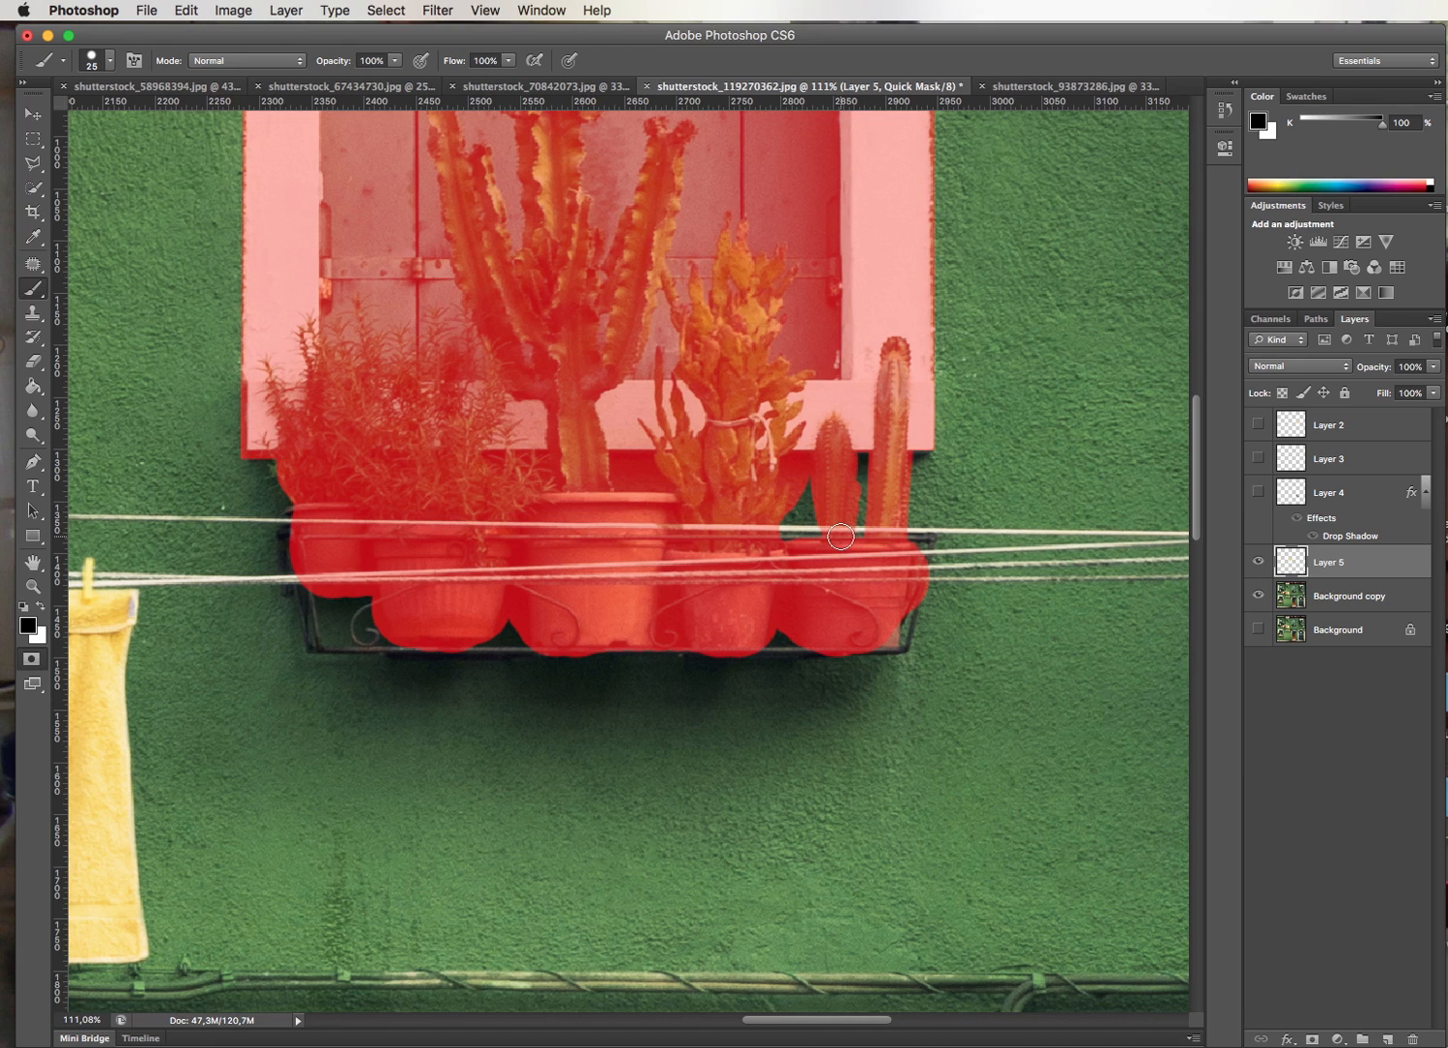
Exit Quick Mask mode and invert the selection so that only the window and its flower pots are selected
{"action": "key", "text": "super+0"}
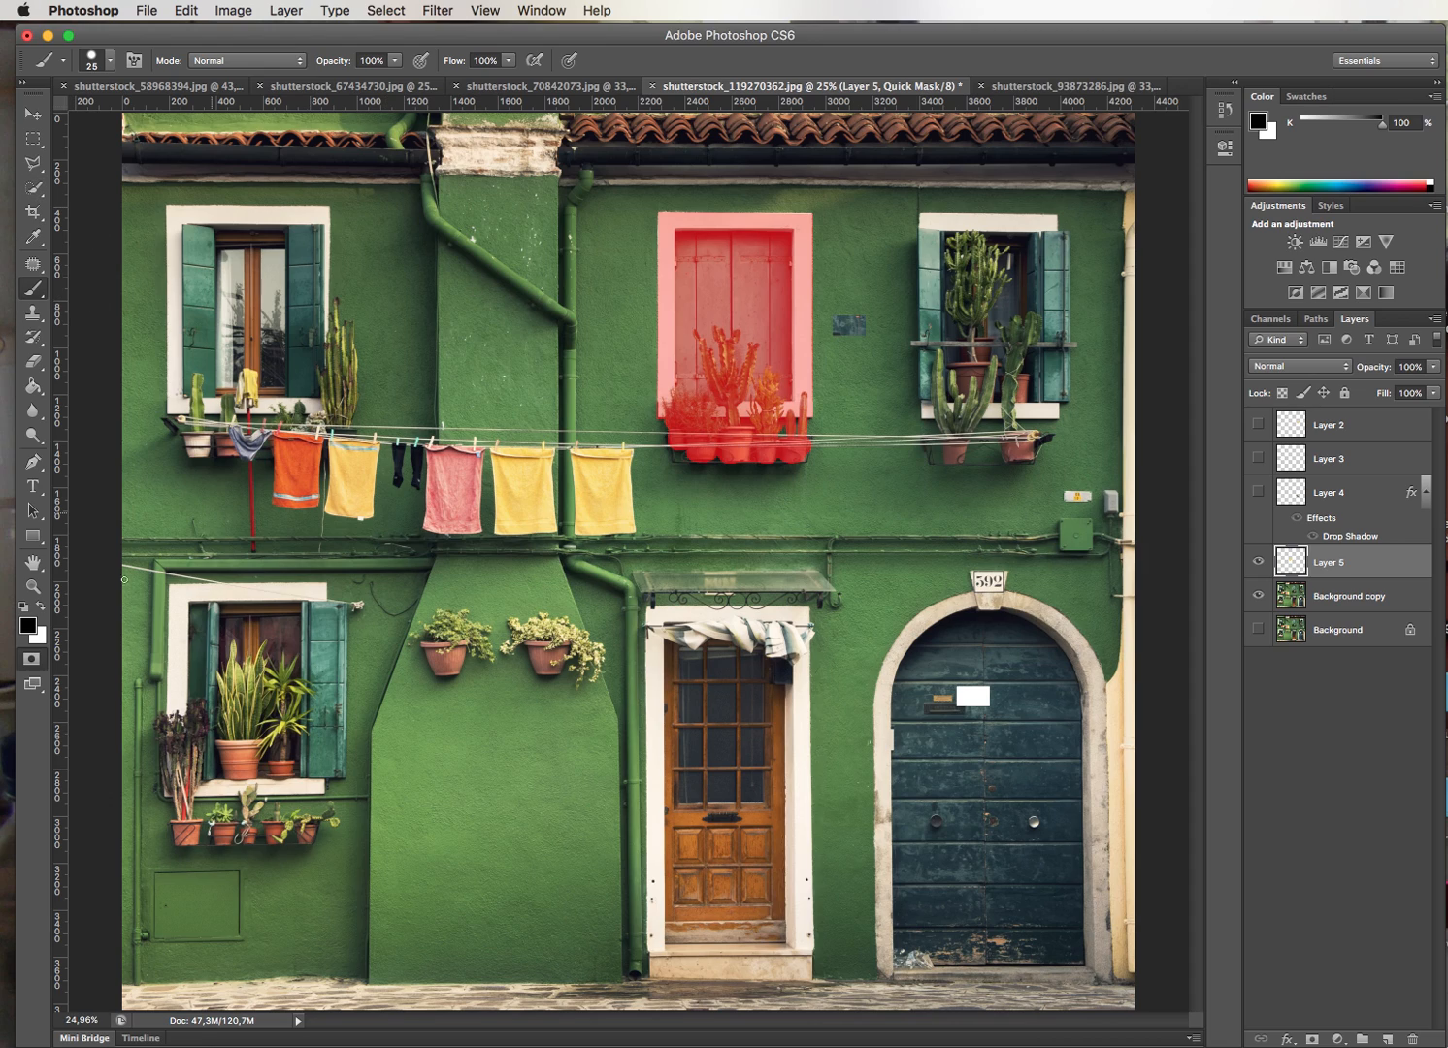
{"action": "left_click", "coordinate": [32, 660]}
{"action": "left_click", "coordinate": [385, 10]}
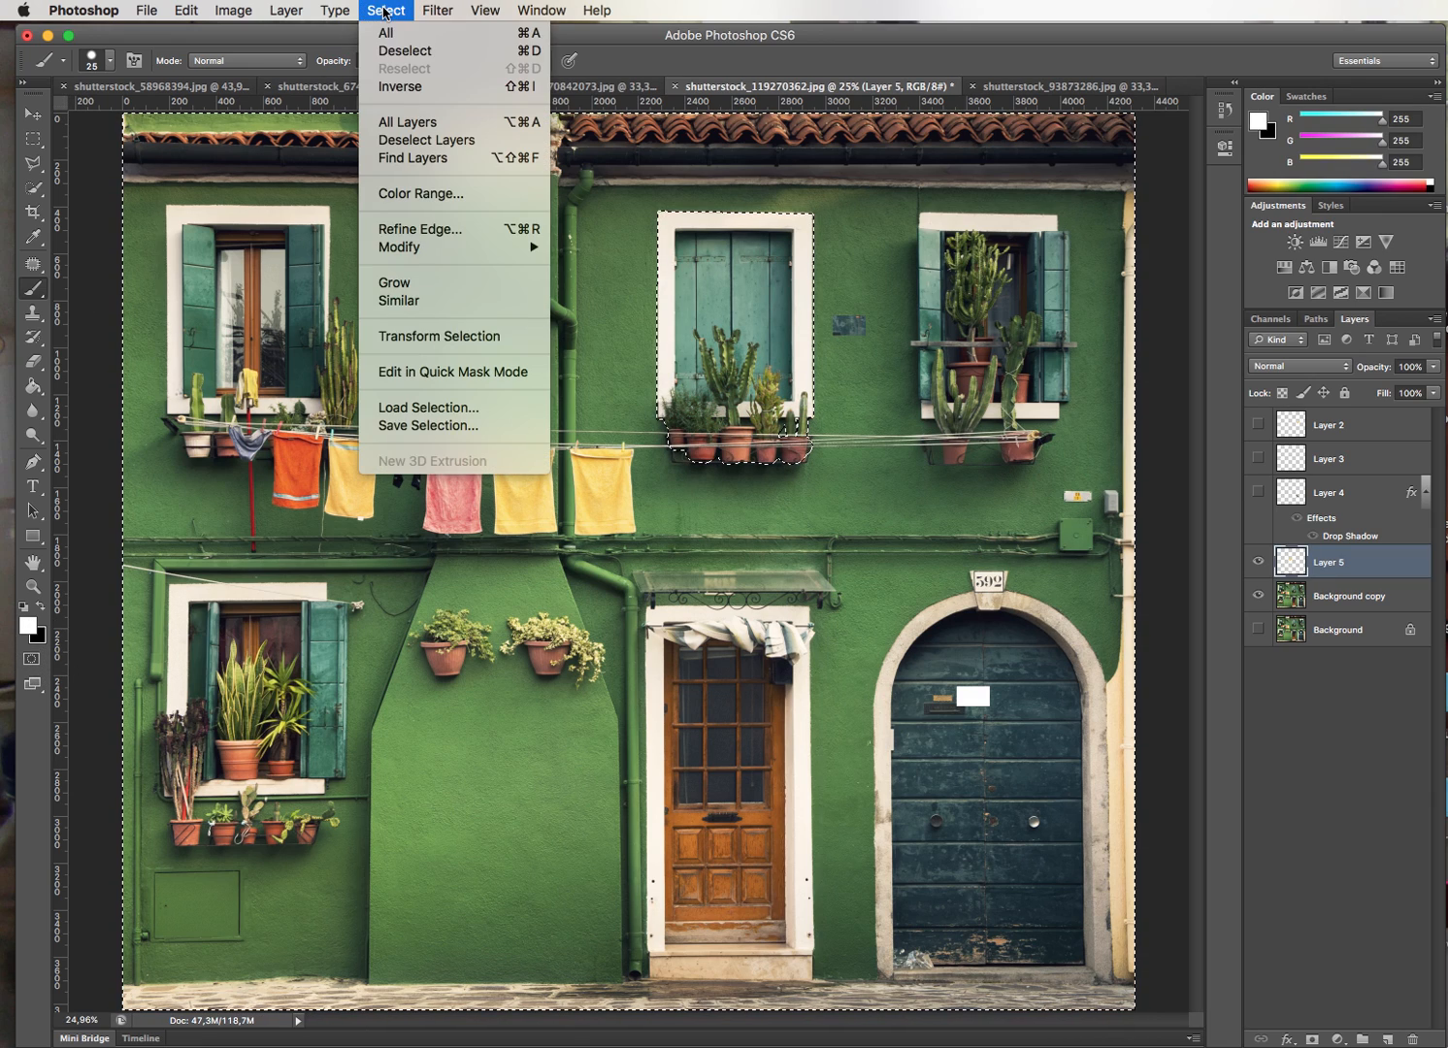
{"action": "left_click", "coordinate": [400, 86]}
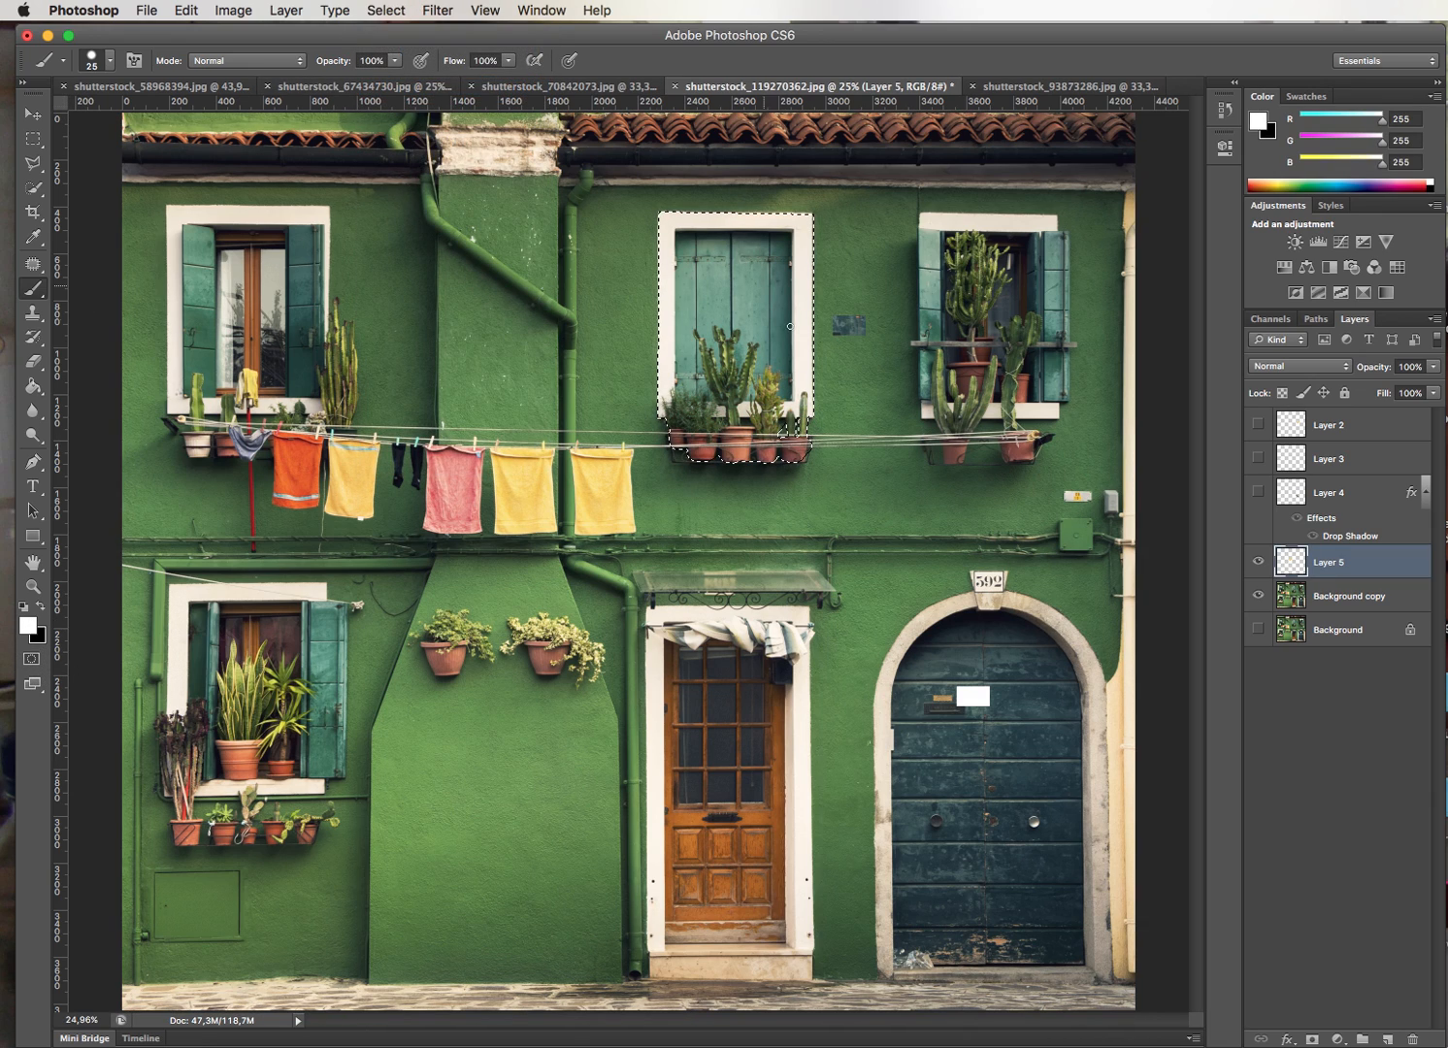
Feather the selection around the window and its flower pots
{"action": "left_click", "coordinate": [384, 11]}
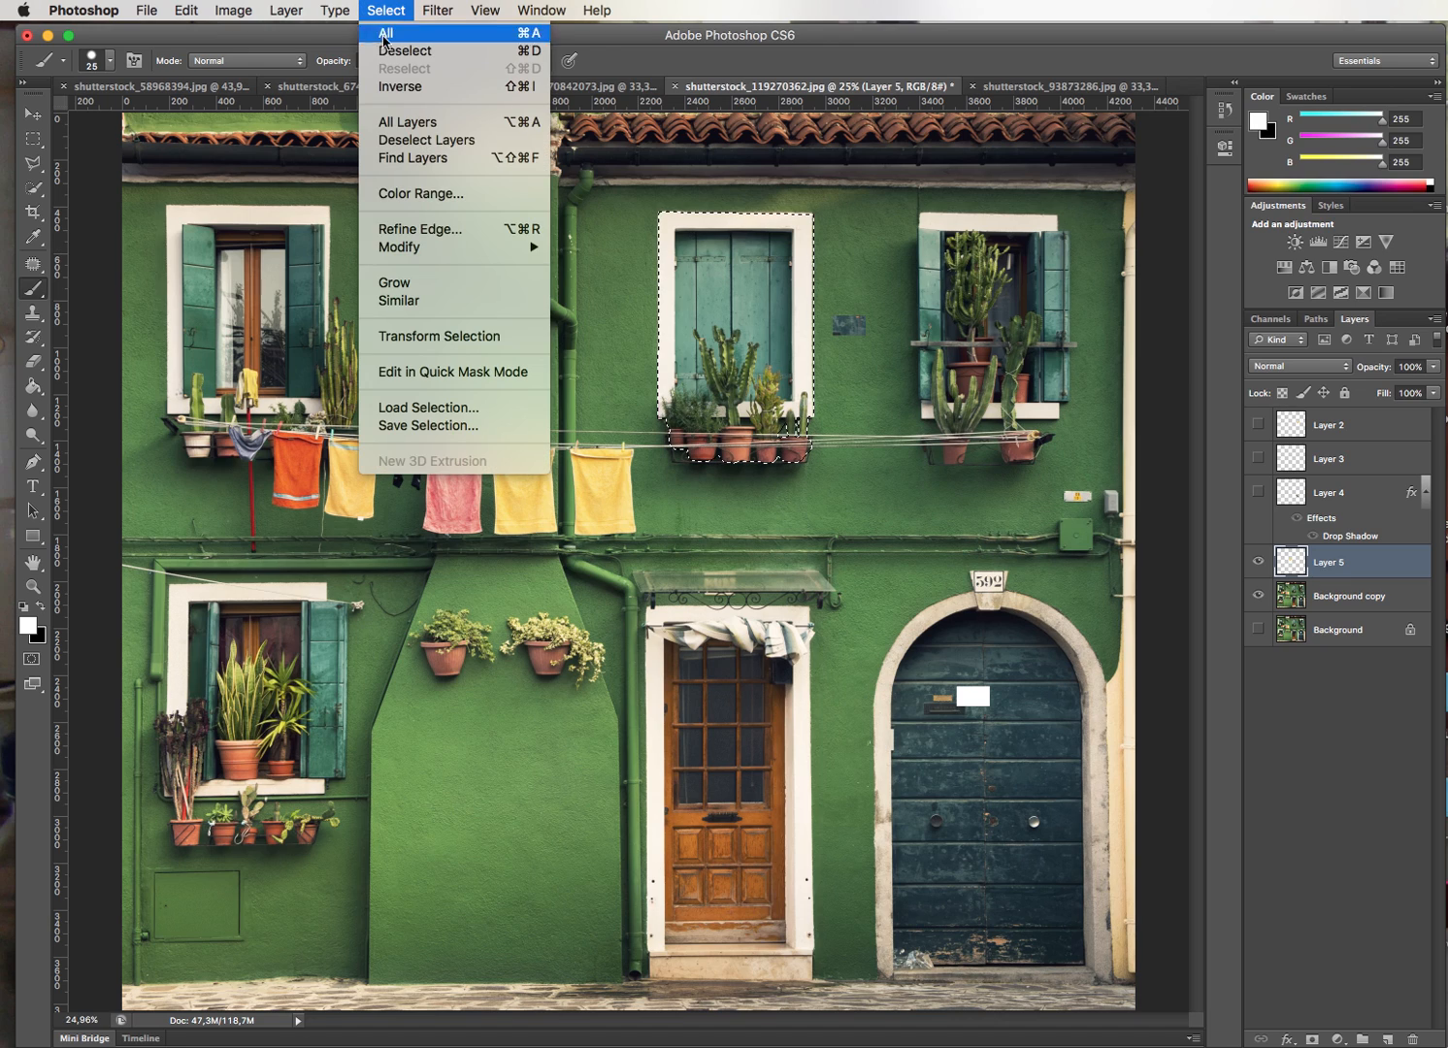
{"action": "mouse_move", "coordinate": [418, 249]}
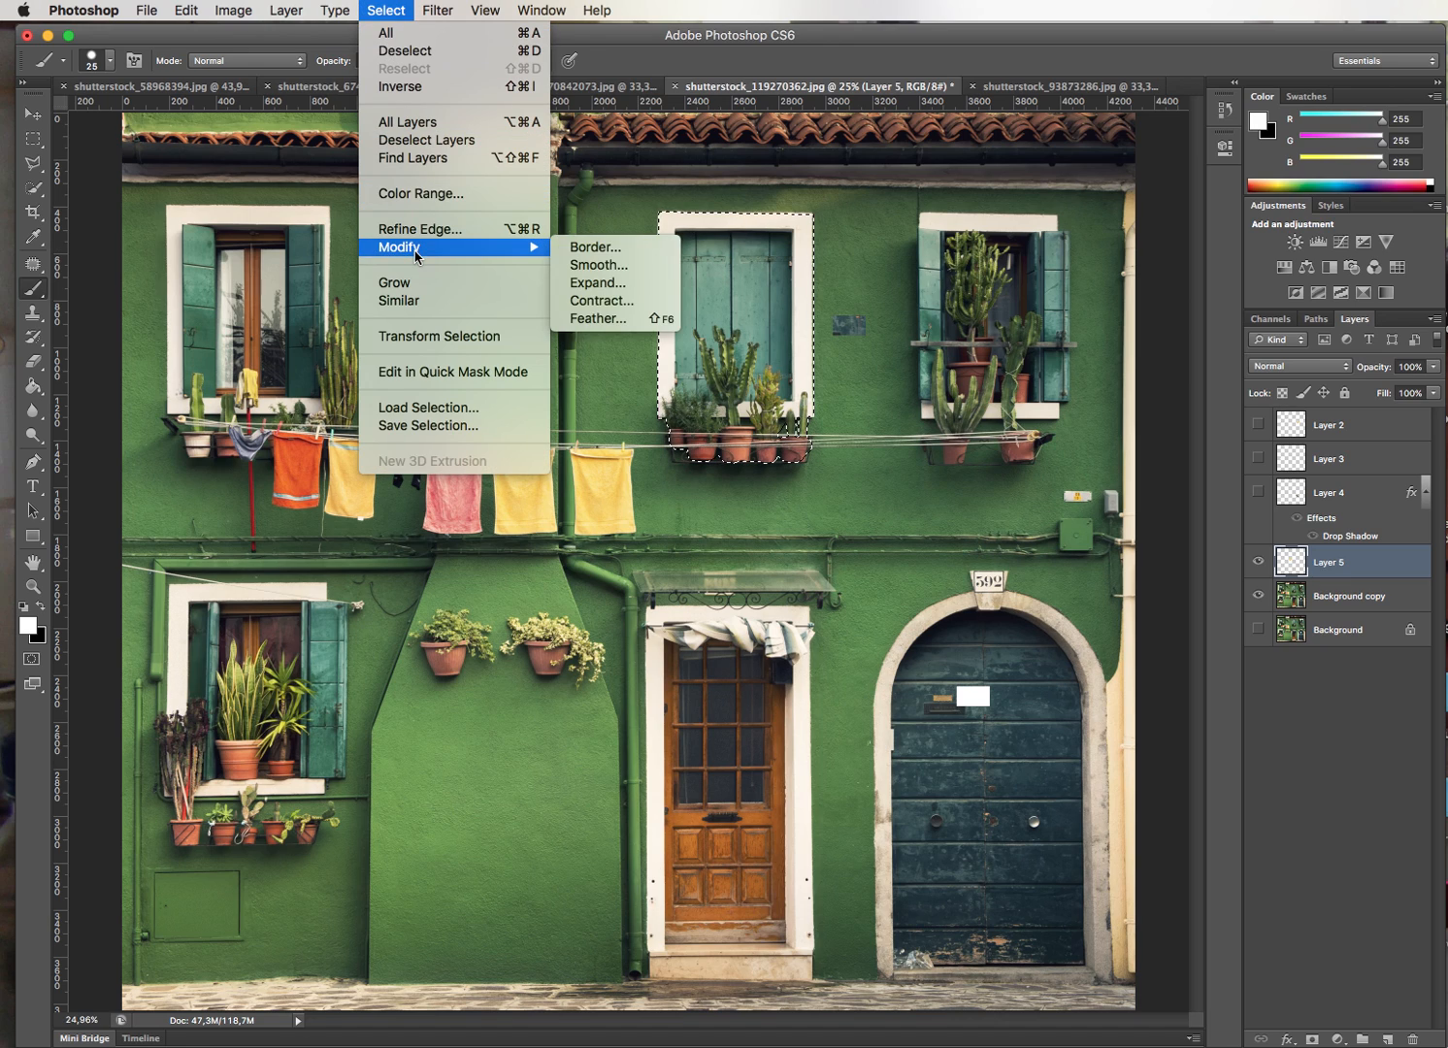
{"action": "left_click", "coordinate": [596, 318]}
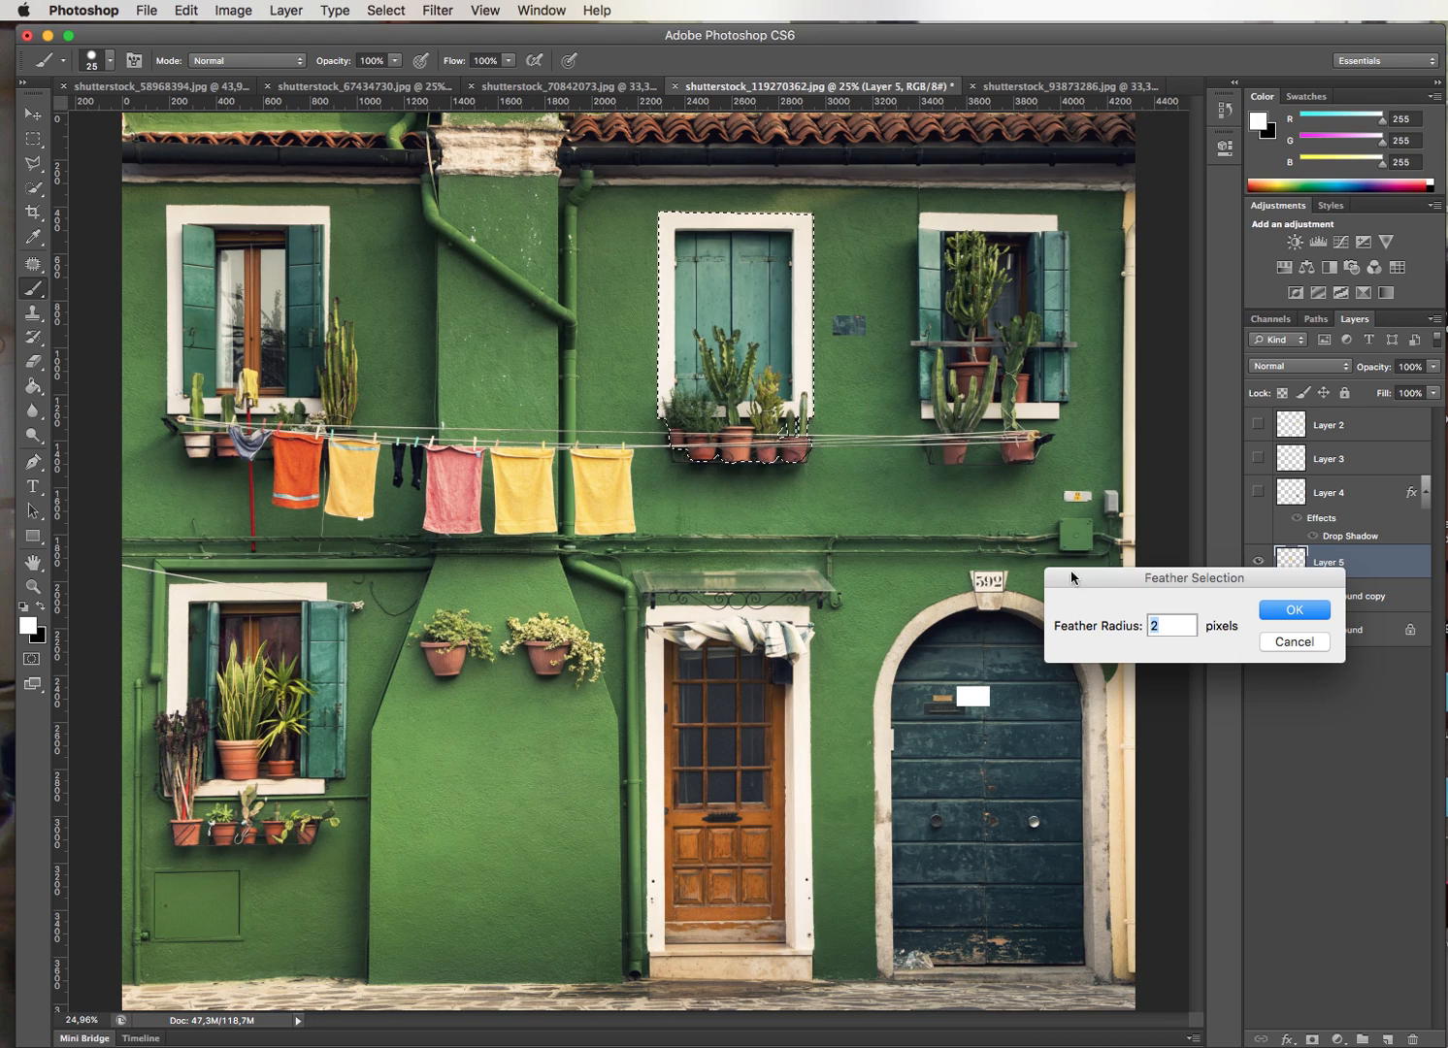
{"action": "left_click", "coordinate": [1291, 613]}
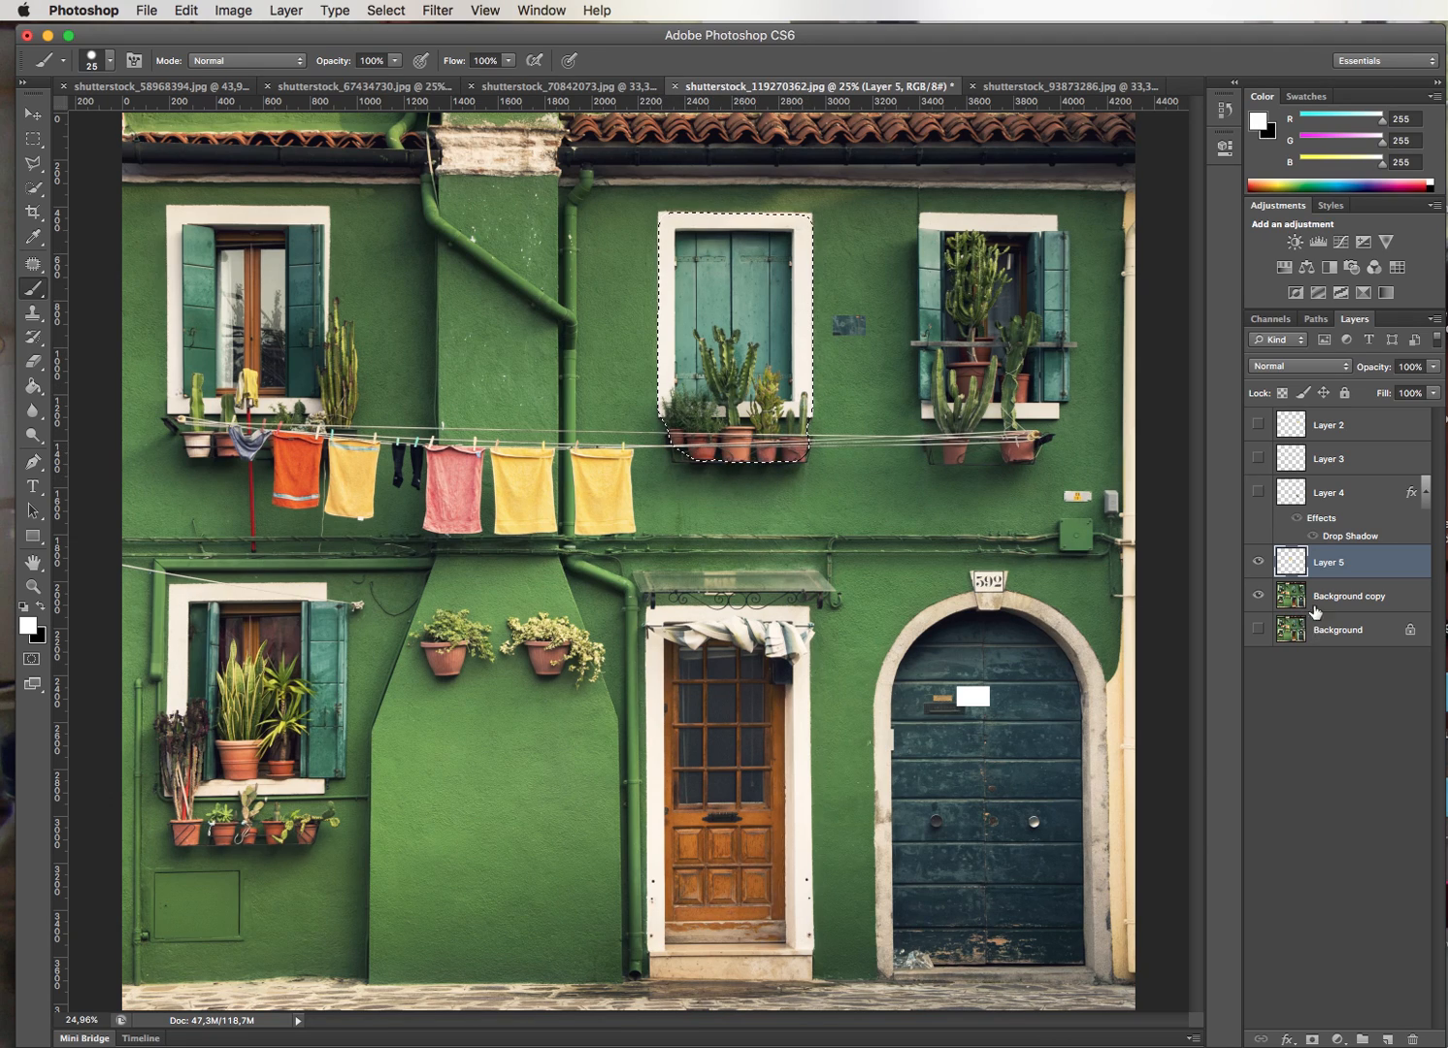
Copy the feathered window from the Background copy layer and paste it as a new layer
{"action": "left_click", "coordinate": [1351, 595]}
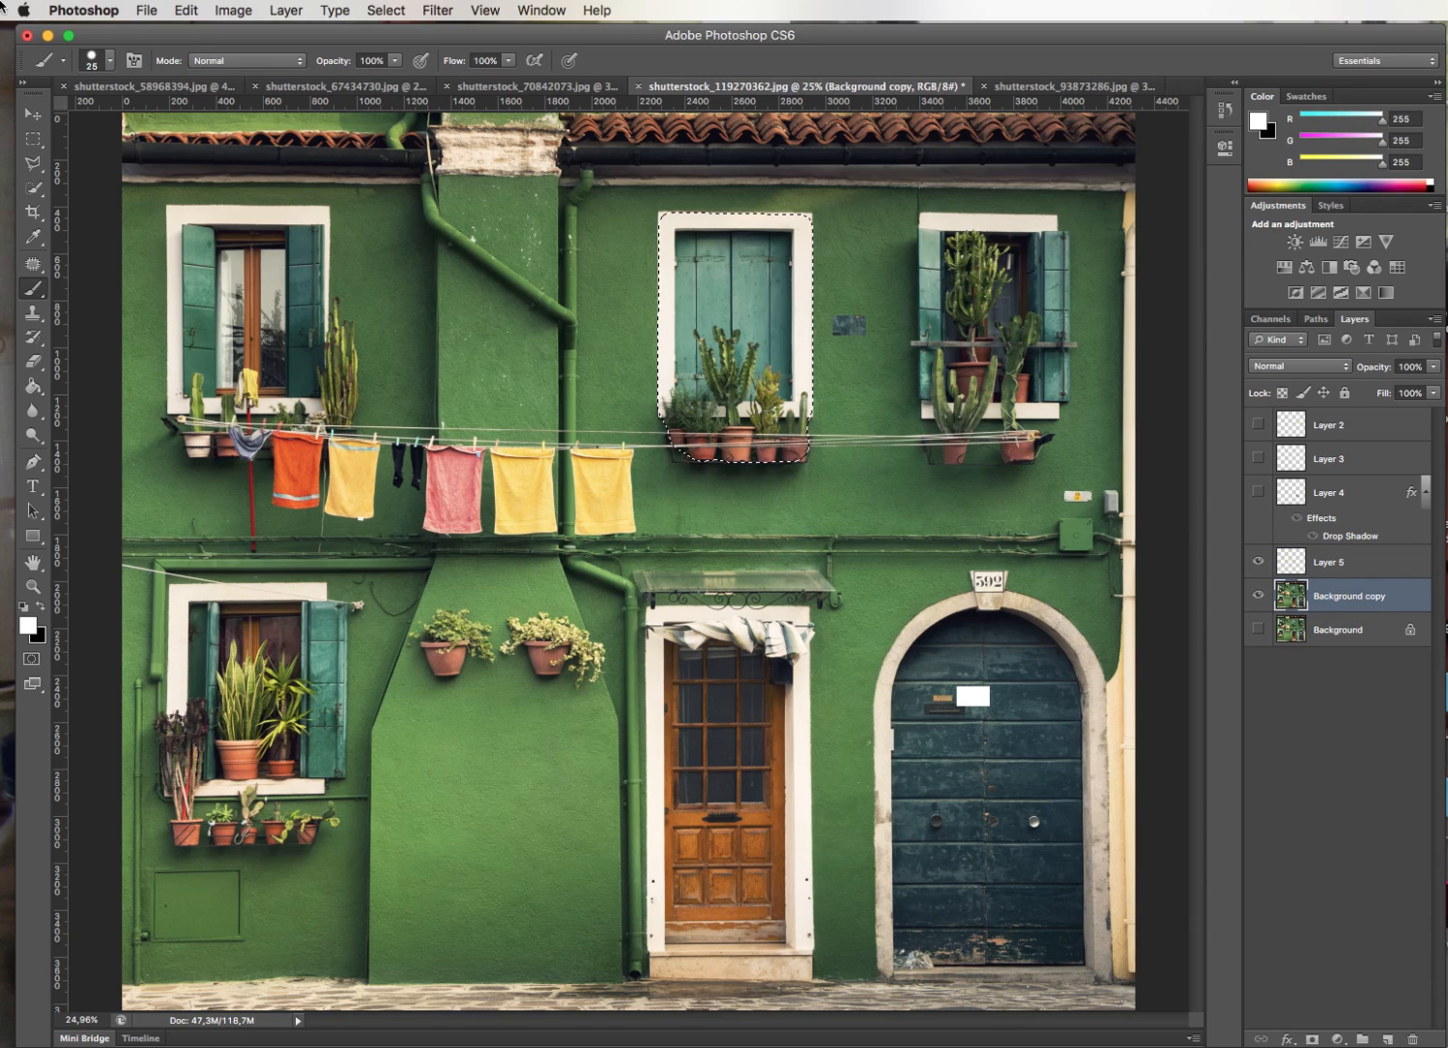
{"action": "left_click", "coordinate": [185, 10]}
{"action": "left_click", "coordinate": [195, 152]}
{"action": "left_click", "coordinate": [183, 9]}
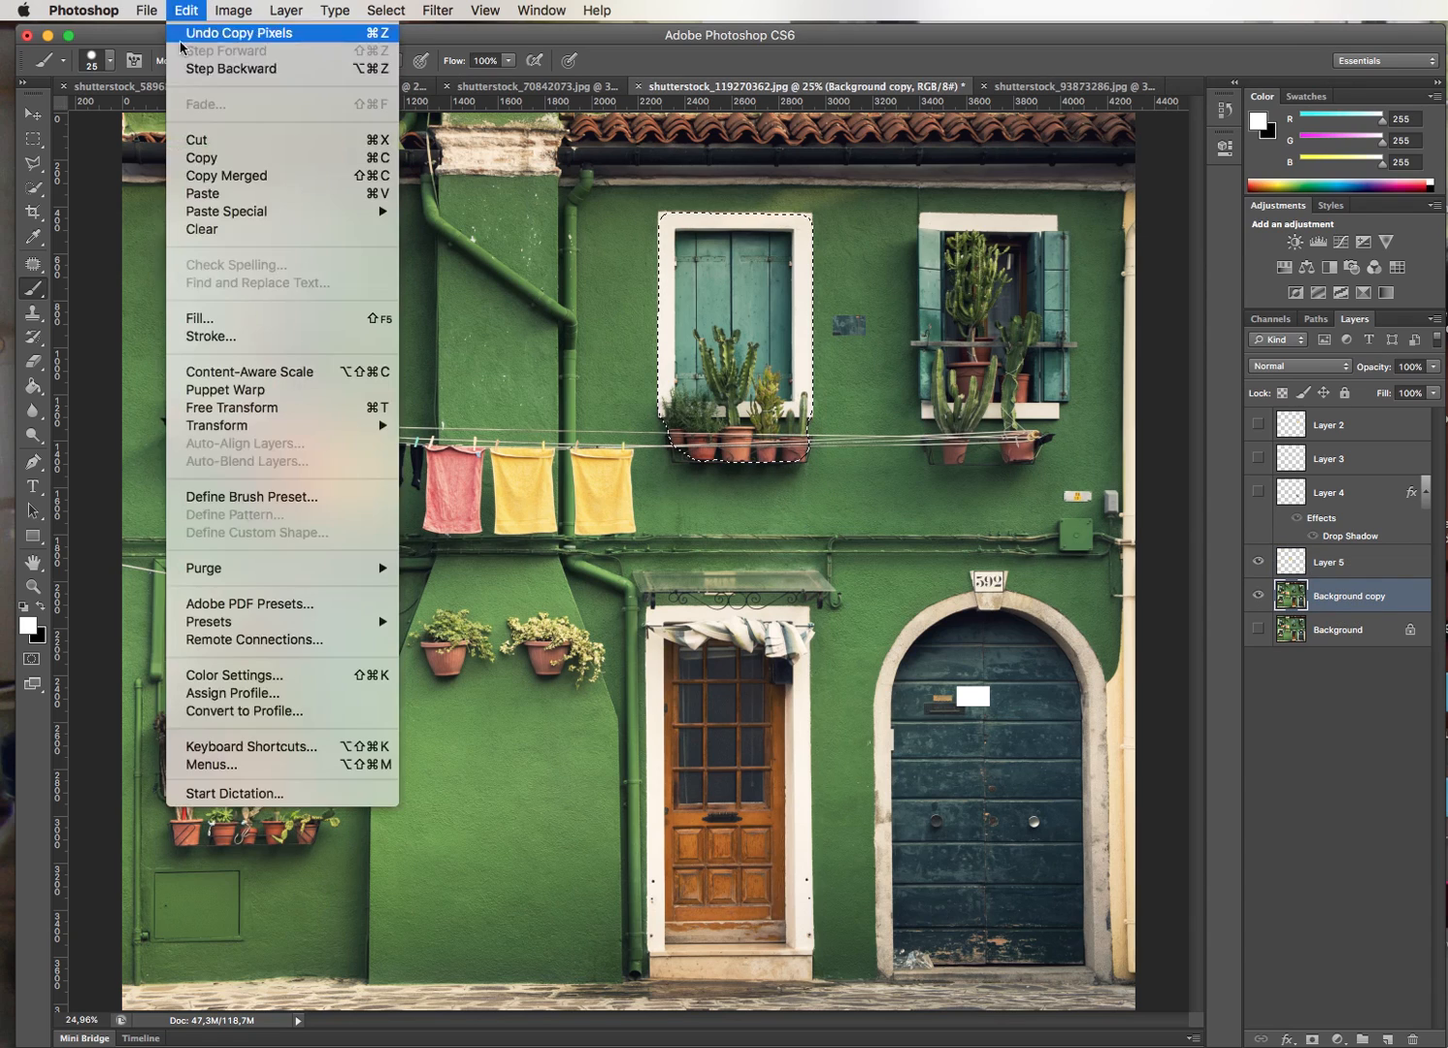
{"action": "left_click", "coordinate": [199, 194]}
Move the pasted window about 421 px right and 430 px down and inspect its feathered edges up close
{"action": "left_click", "coordinate": [34, 118]}
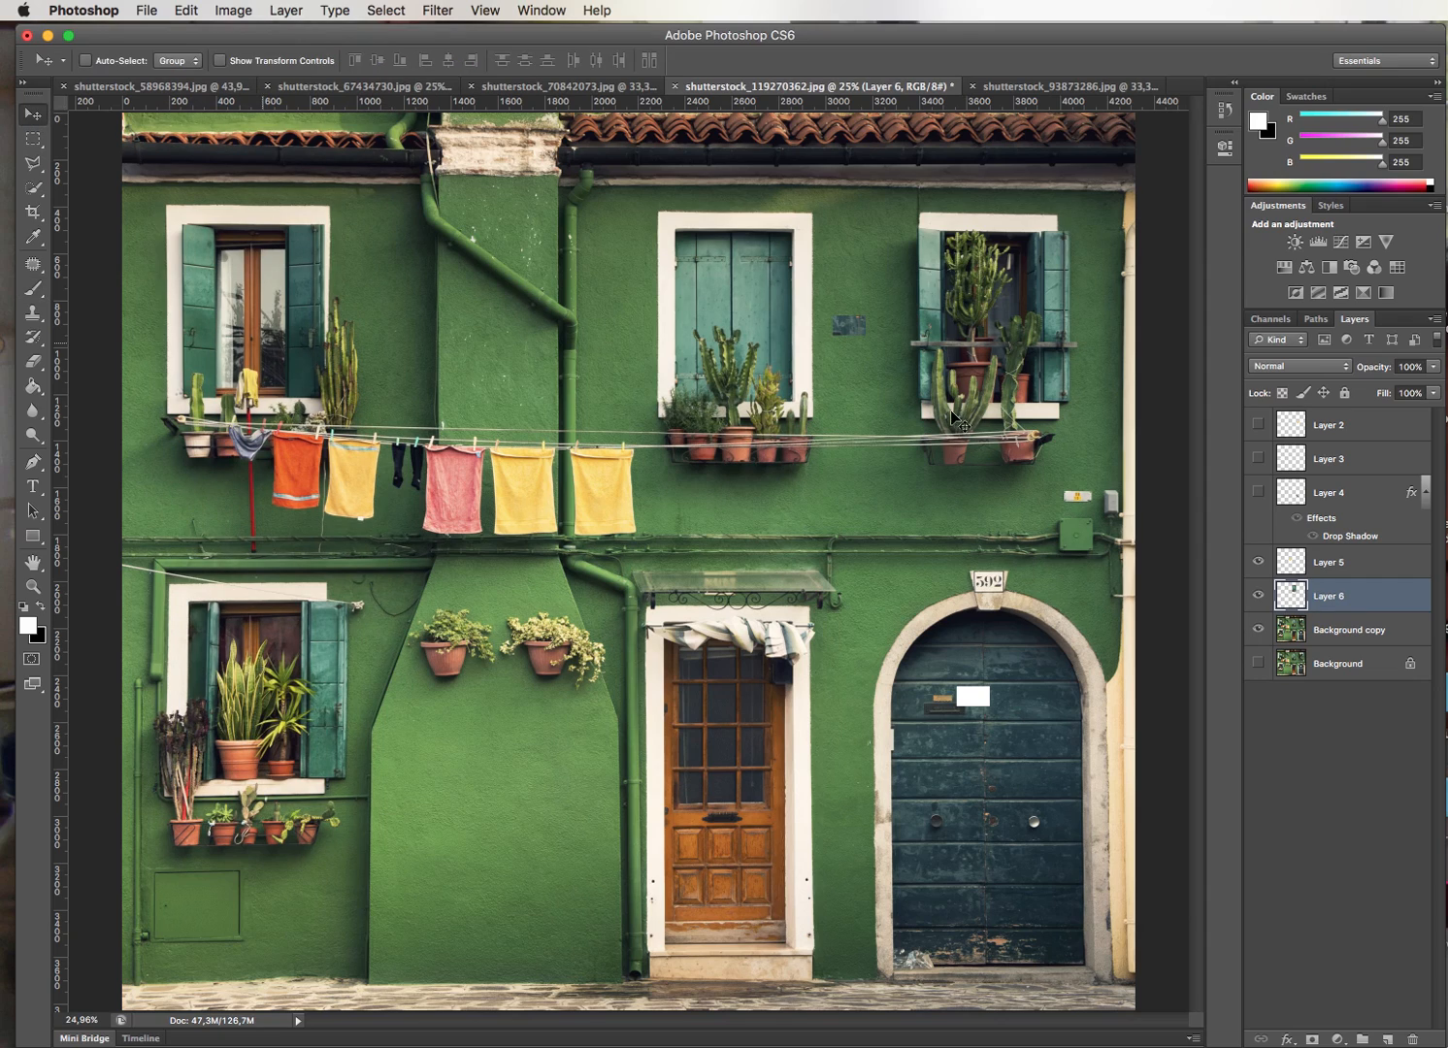
{"action": "left_click_drag", "start_coordinate": [715, 331], "coordinate": [809, 431]}
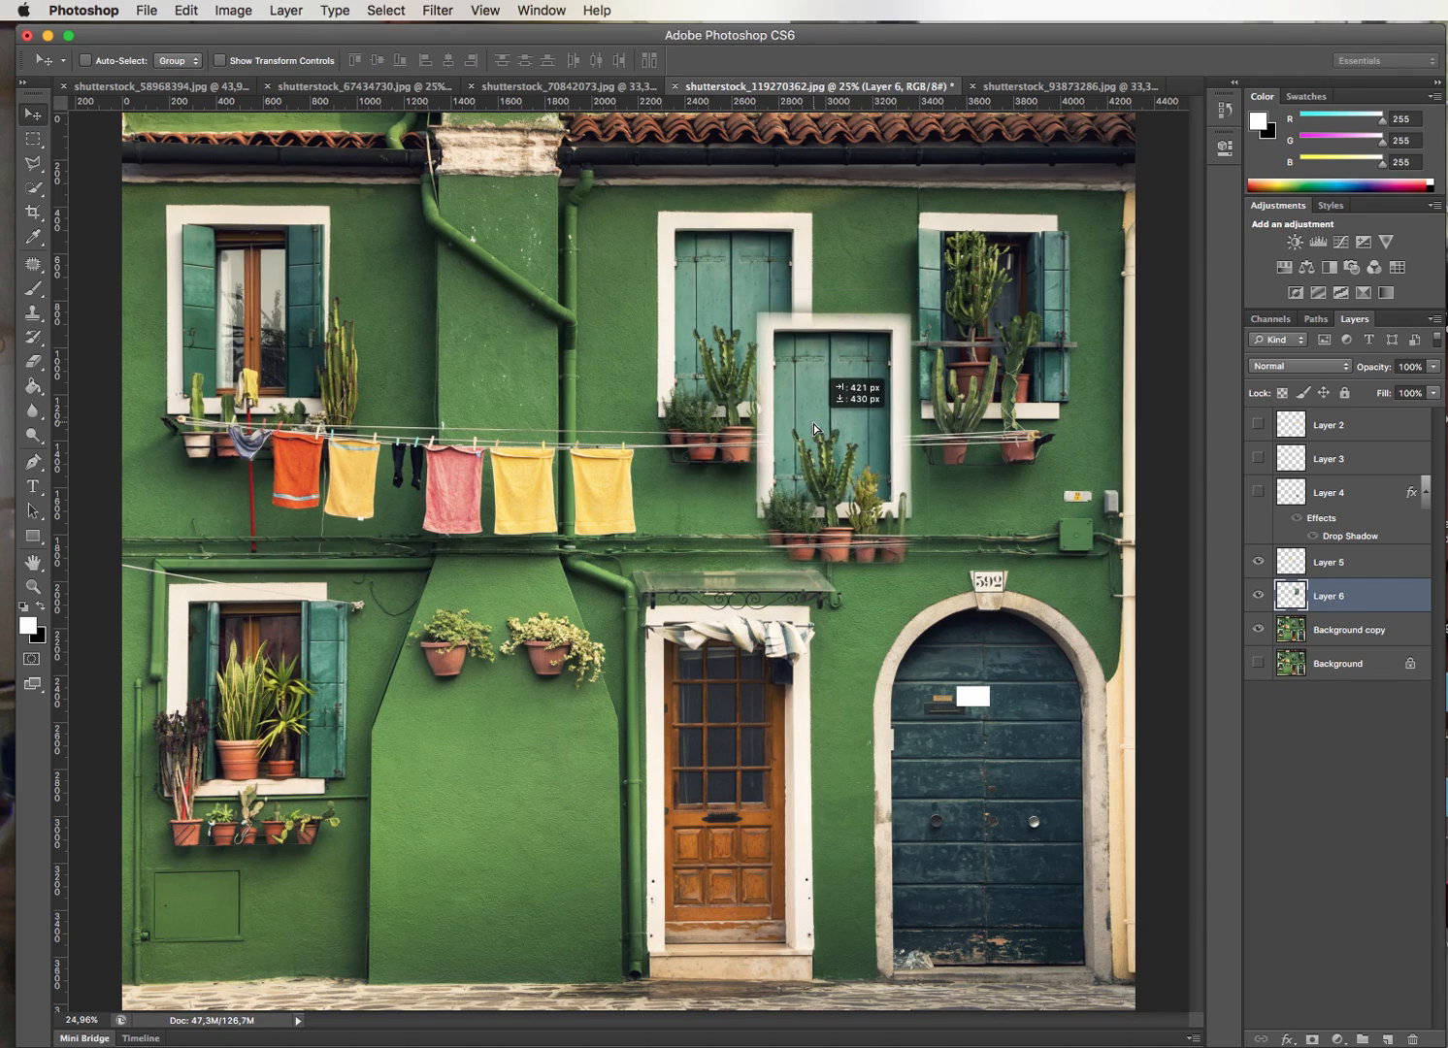
{"action": "left_click", "coordinate": [33, 586]}
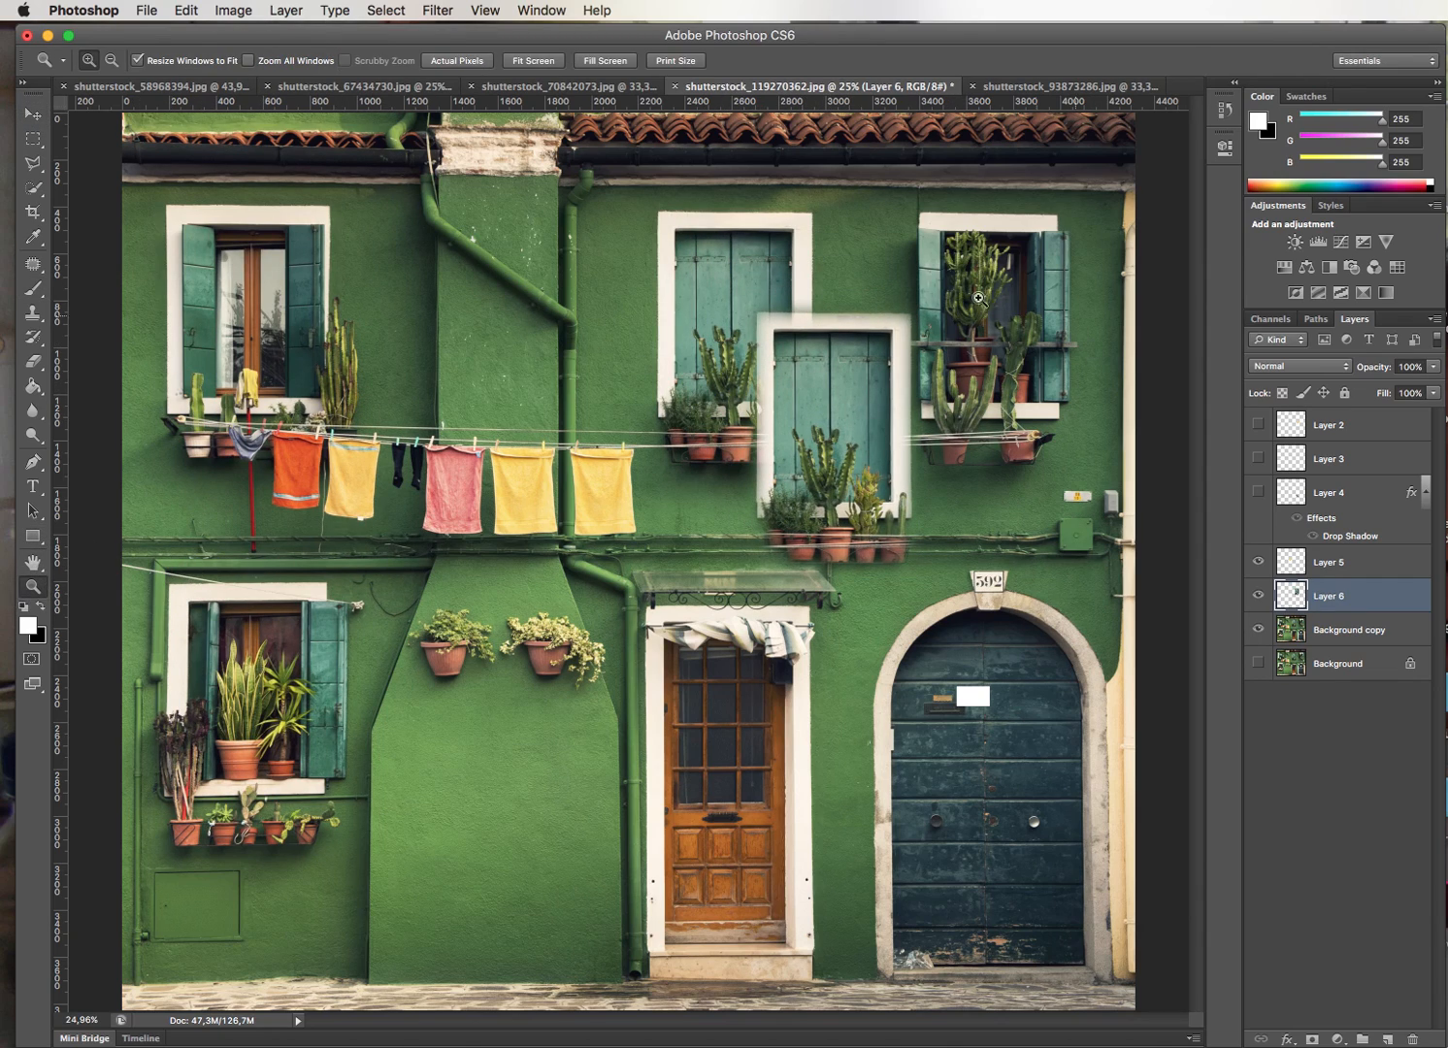
{"action": "left_click_drag", "start_coordinate": [841, 309], "coordinate": [1012, 409]}
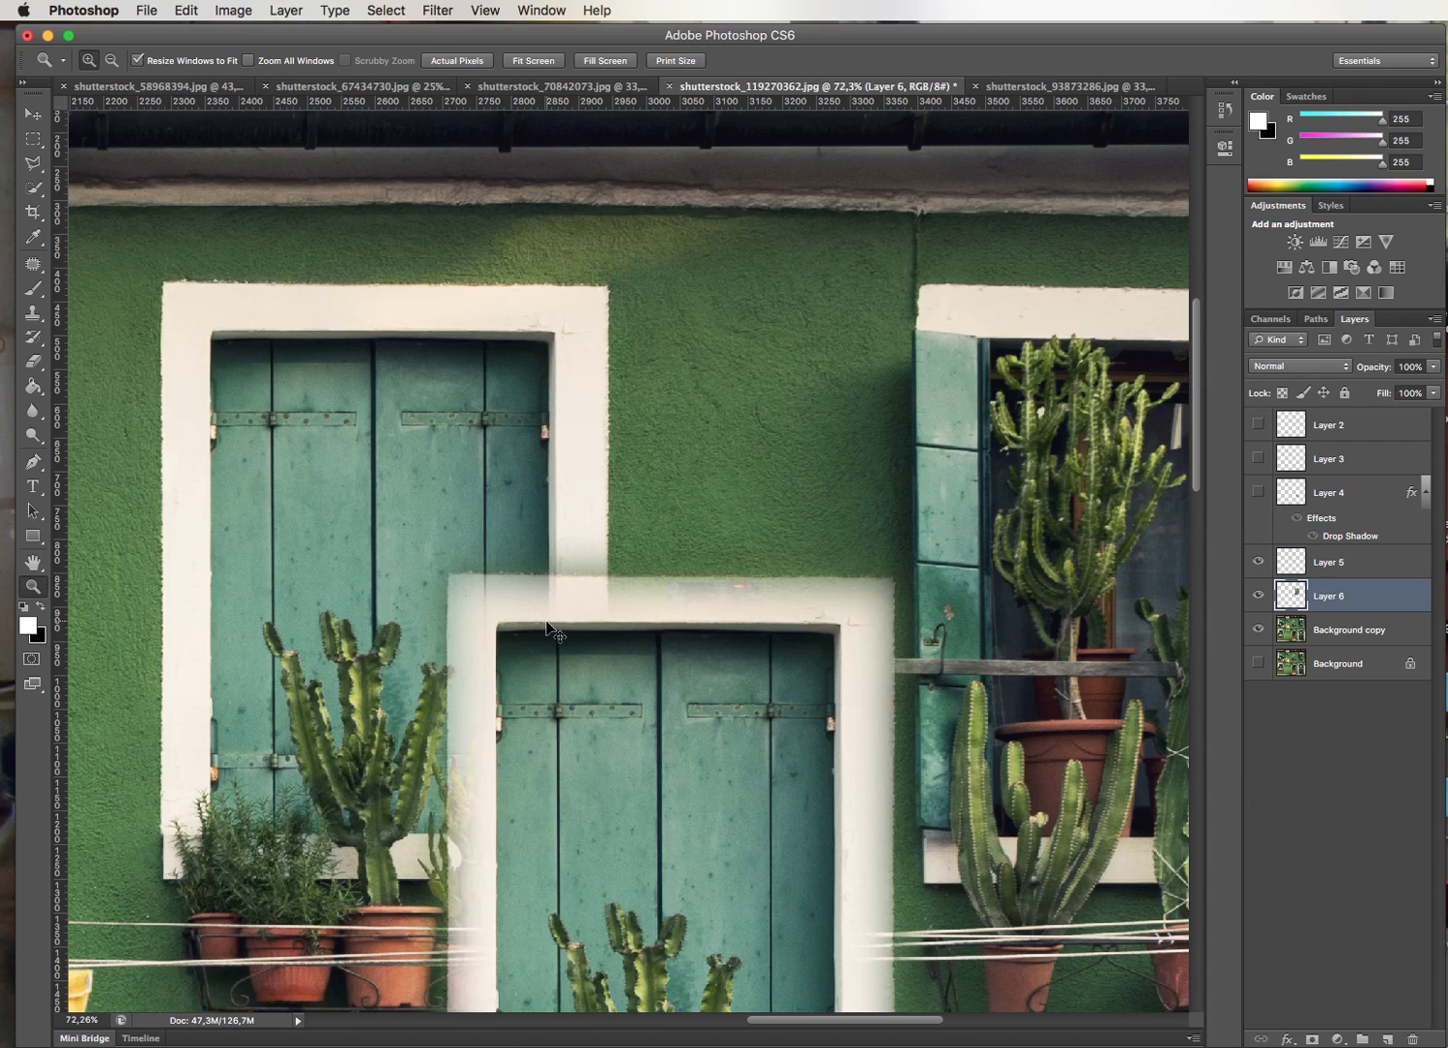
{"action": "key", "text": "super+0"}
Step back through the history to undo the window's move, paste and feathering, restoring the unfeathered selection
{"action": "left_click", "coordinate": [187, 11]}
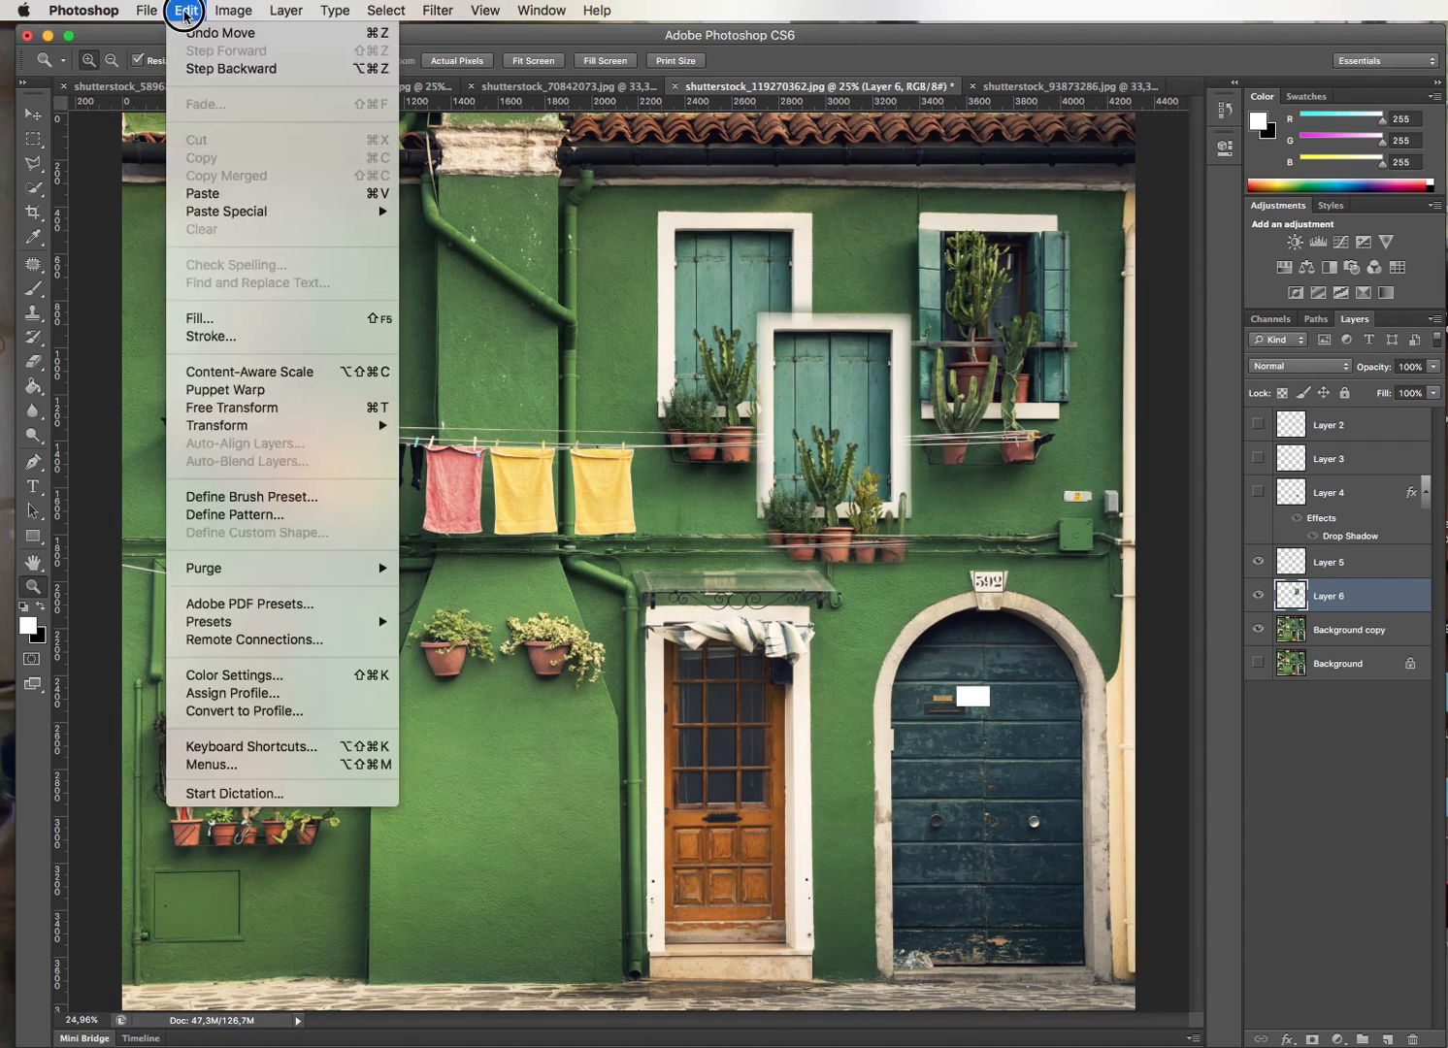
{"action": "left_click", "coordinate": [189, 62]}
{"action": "left_click", "coordinate": [186, 10]}
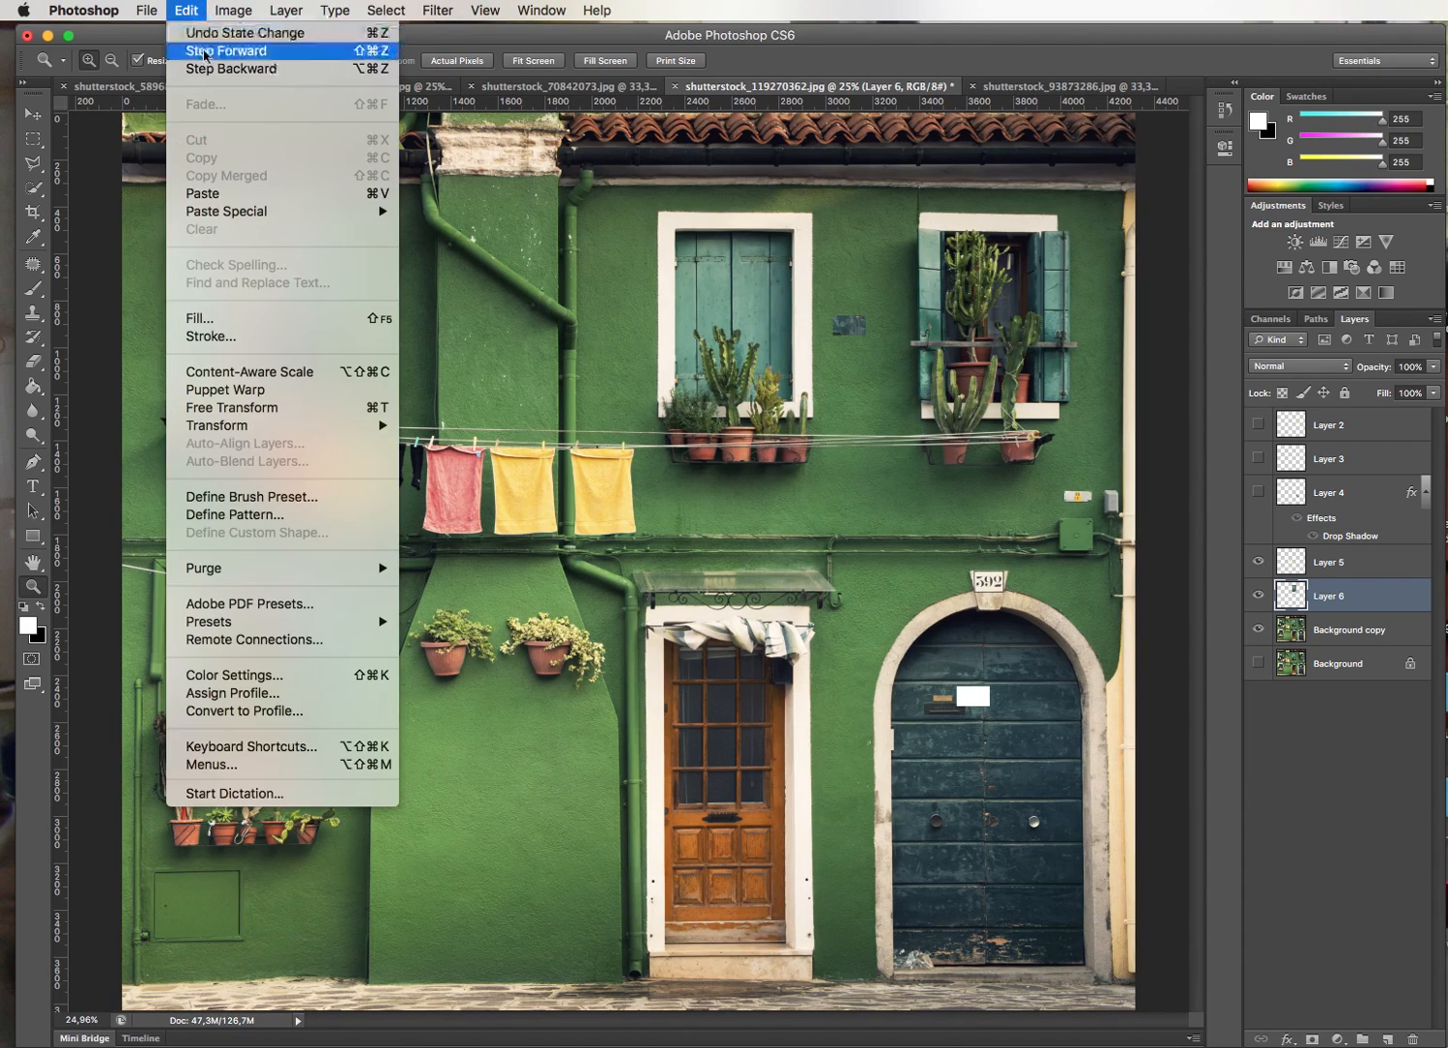
{"action": "left_click", "coordinate": [194, 64]}
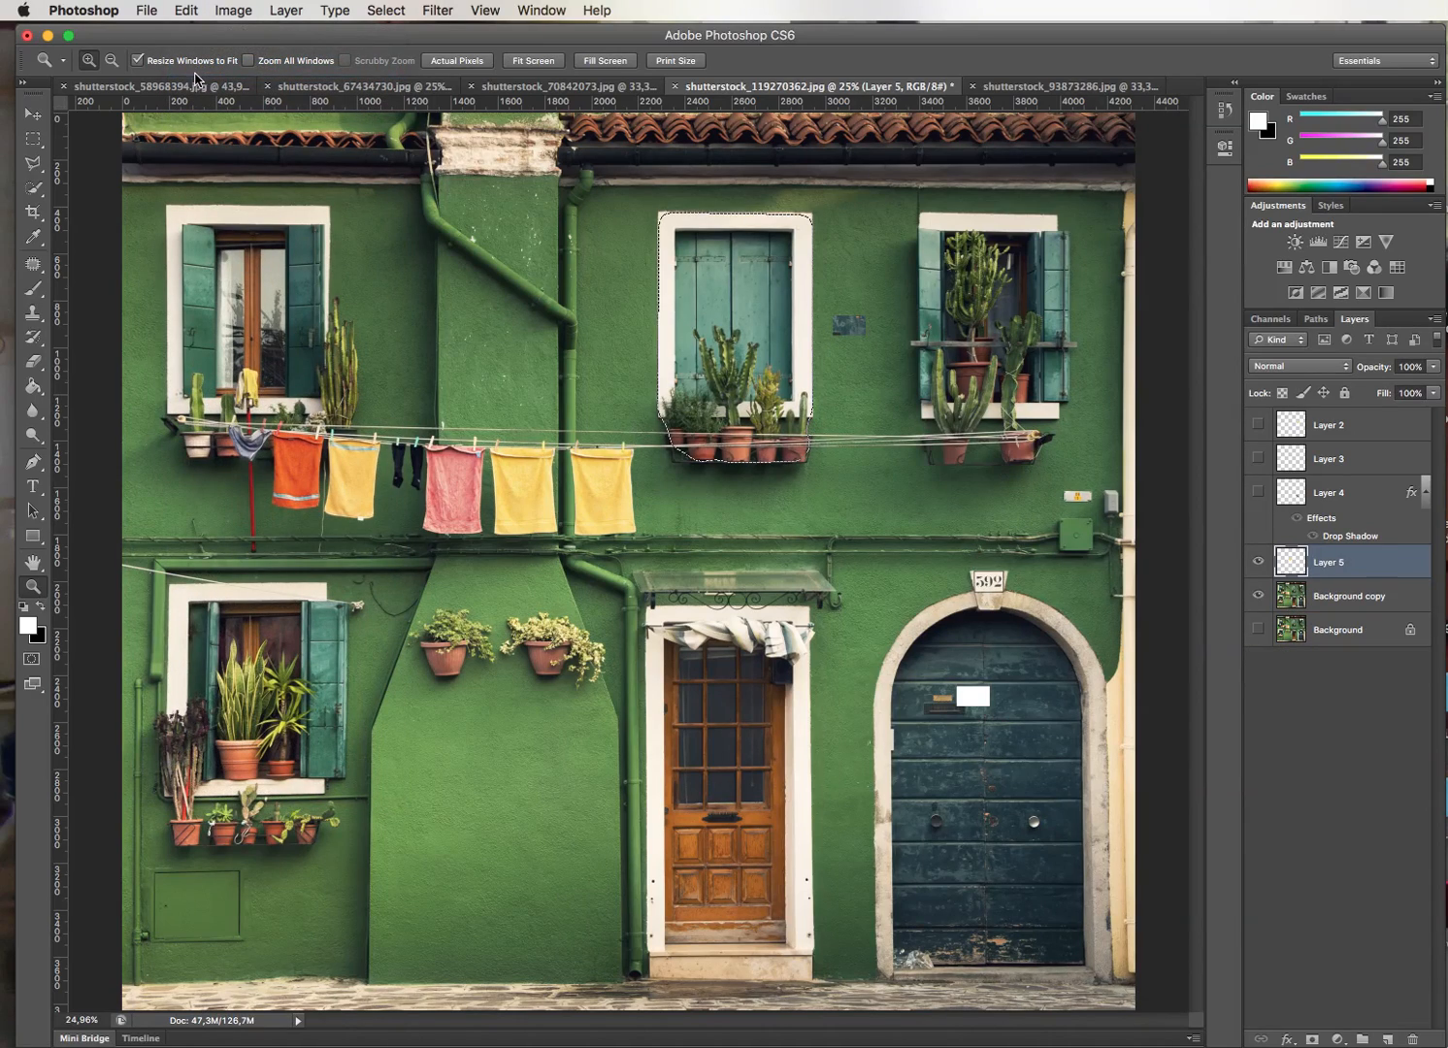
{"action": "left_click", "coordinate": [186, 11]}
{"action": "left_click", "coordinate": [190, 68]}
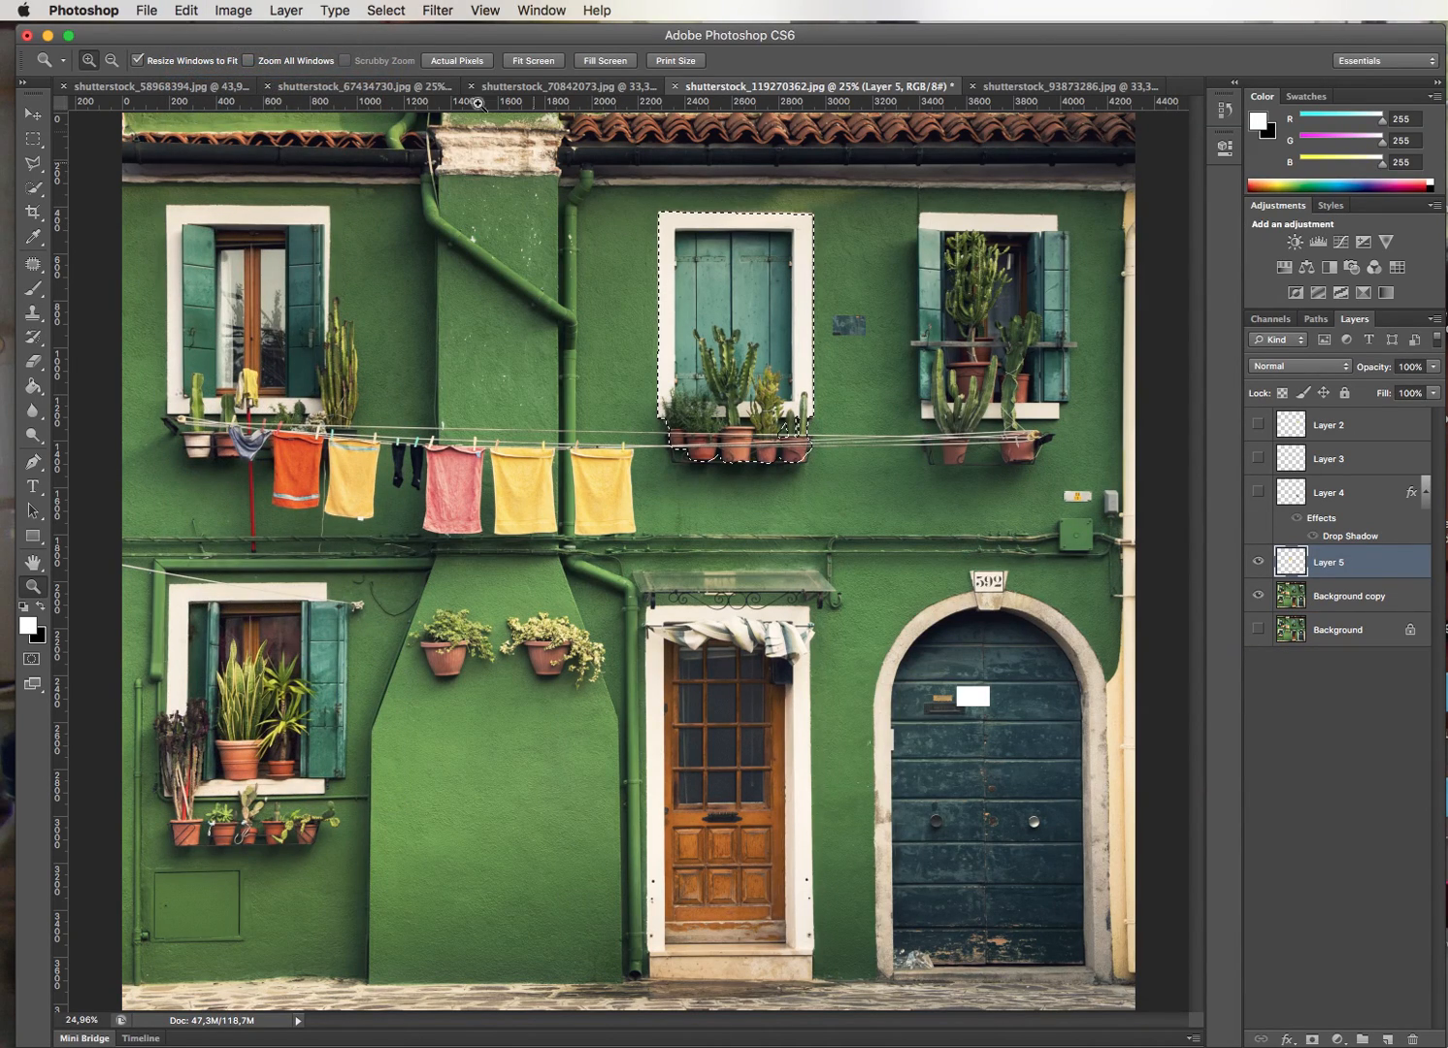
Feather the window selection with a radius of 2 pixels
{"action": "left_click", "coordinate": [387, 10]}
{"action": "mouse_move", "coordinate": [420, 254]}
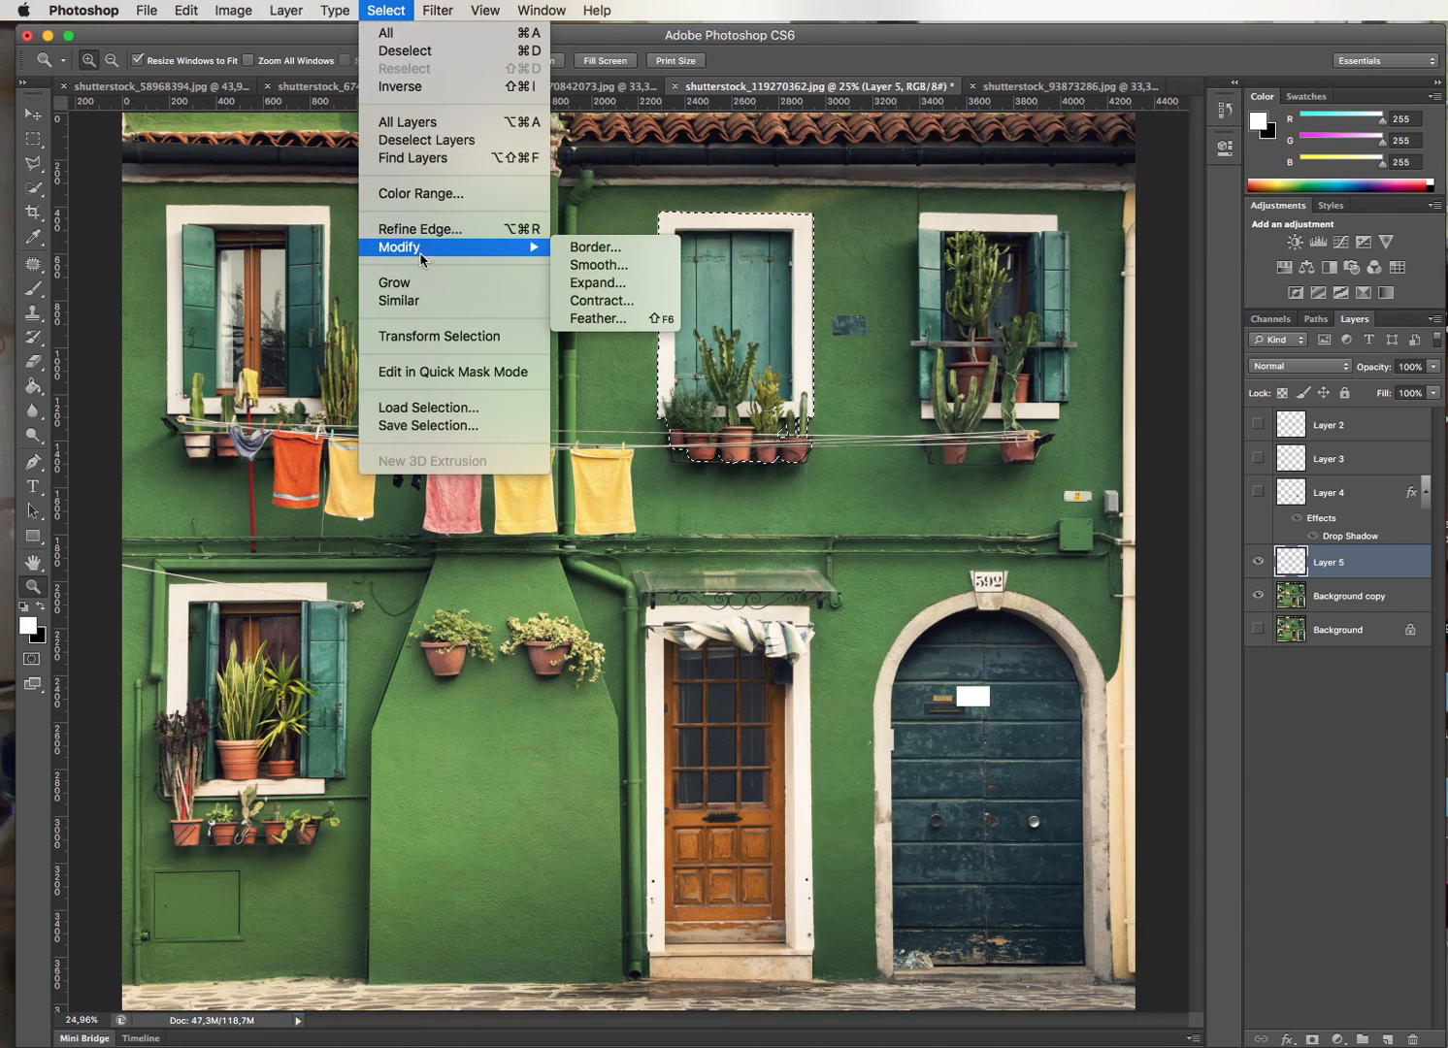
{"action": "left_click", "coordinate": [621, 320]}
{"action": "type", "text": "8"}
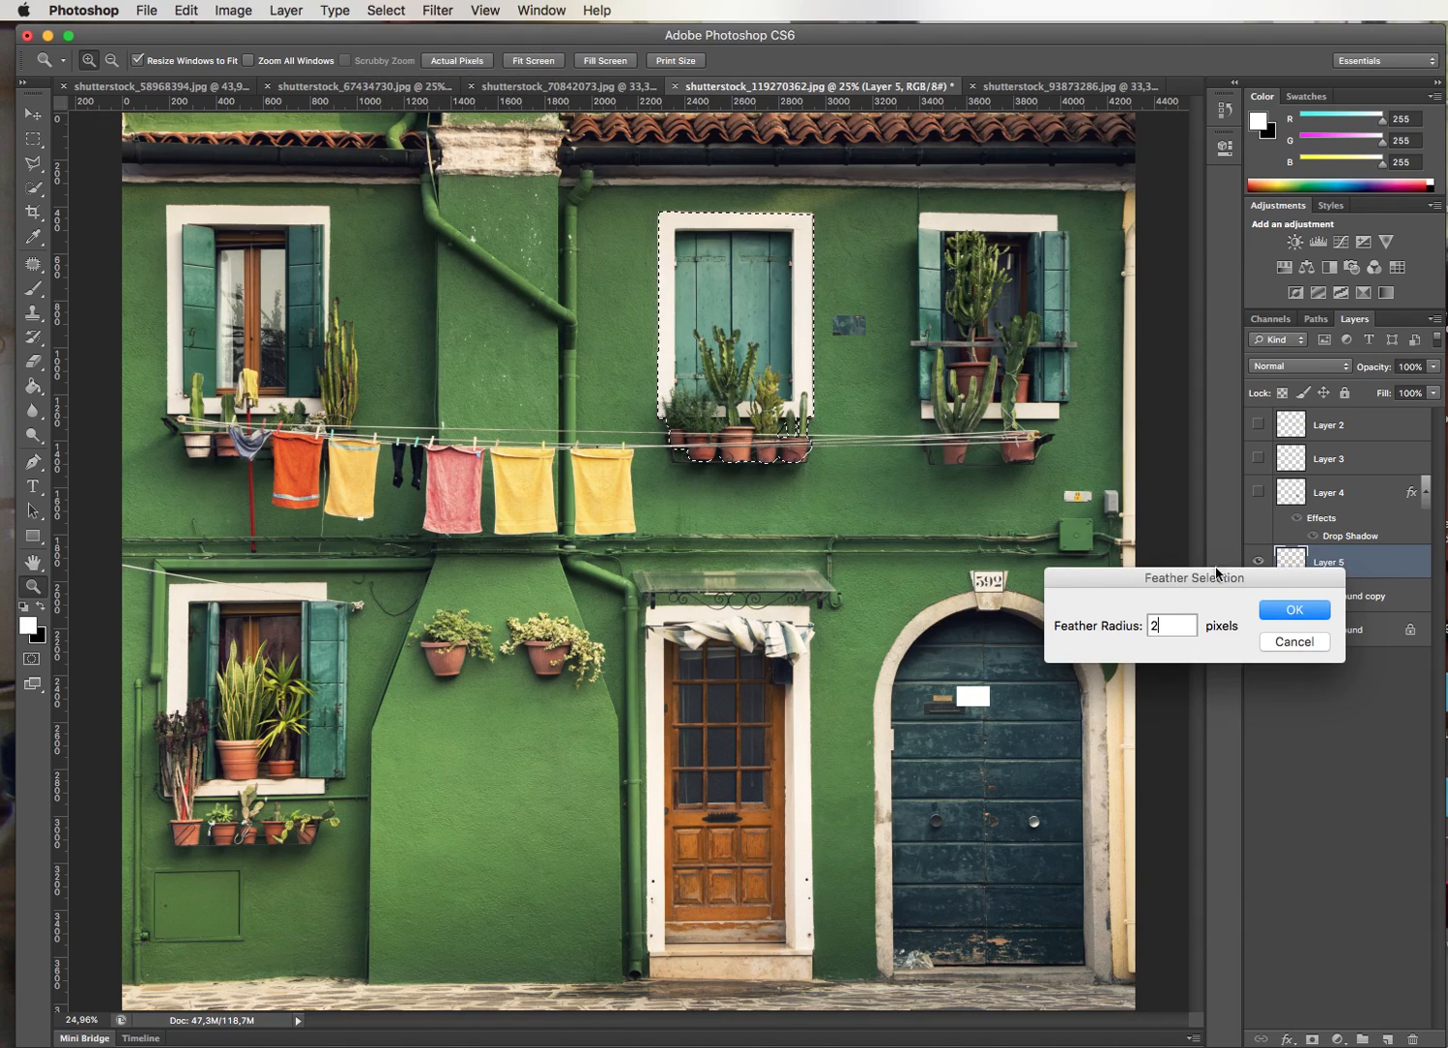
{"action": "left_click", "coordinate": [1293, 609]}
Duplicate the selected window and flower pots from the Background copy layer onto a new layer
{"action": "key", "text": "super+c"}
{"action": "left_click", "coordinate": [1377, 421]}
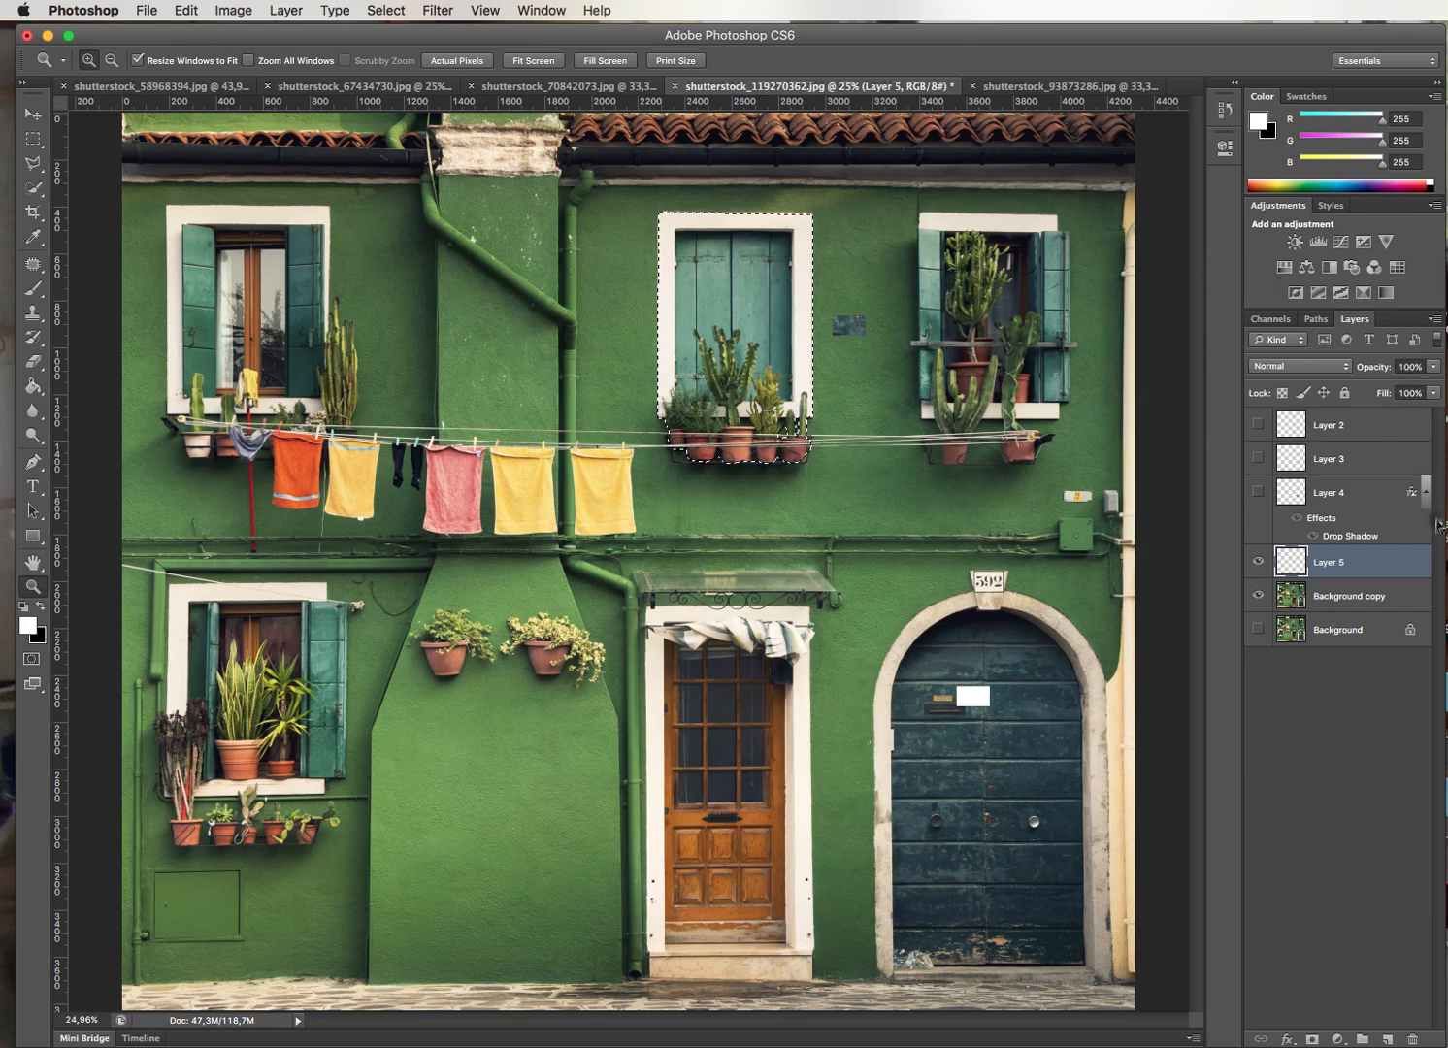
{"action": "left_click", "coordinate": [1355, 599]}
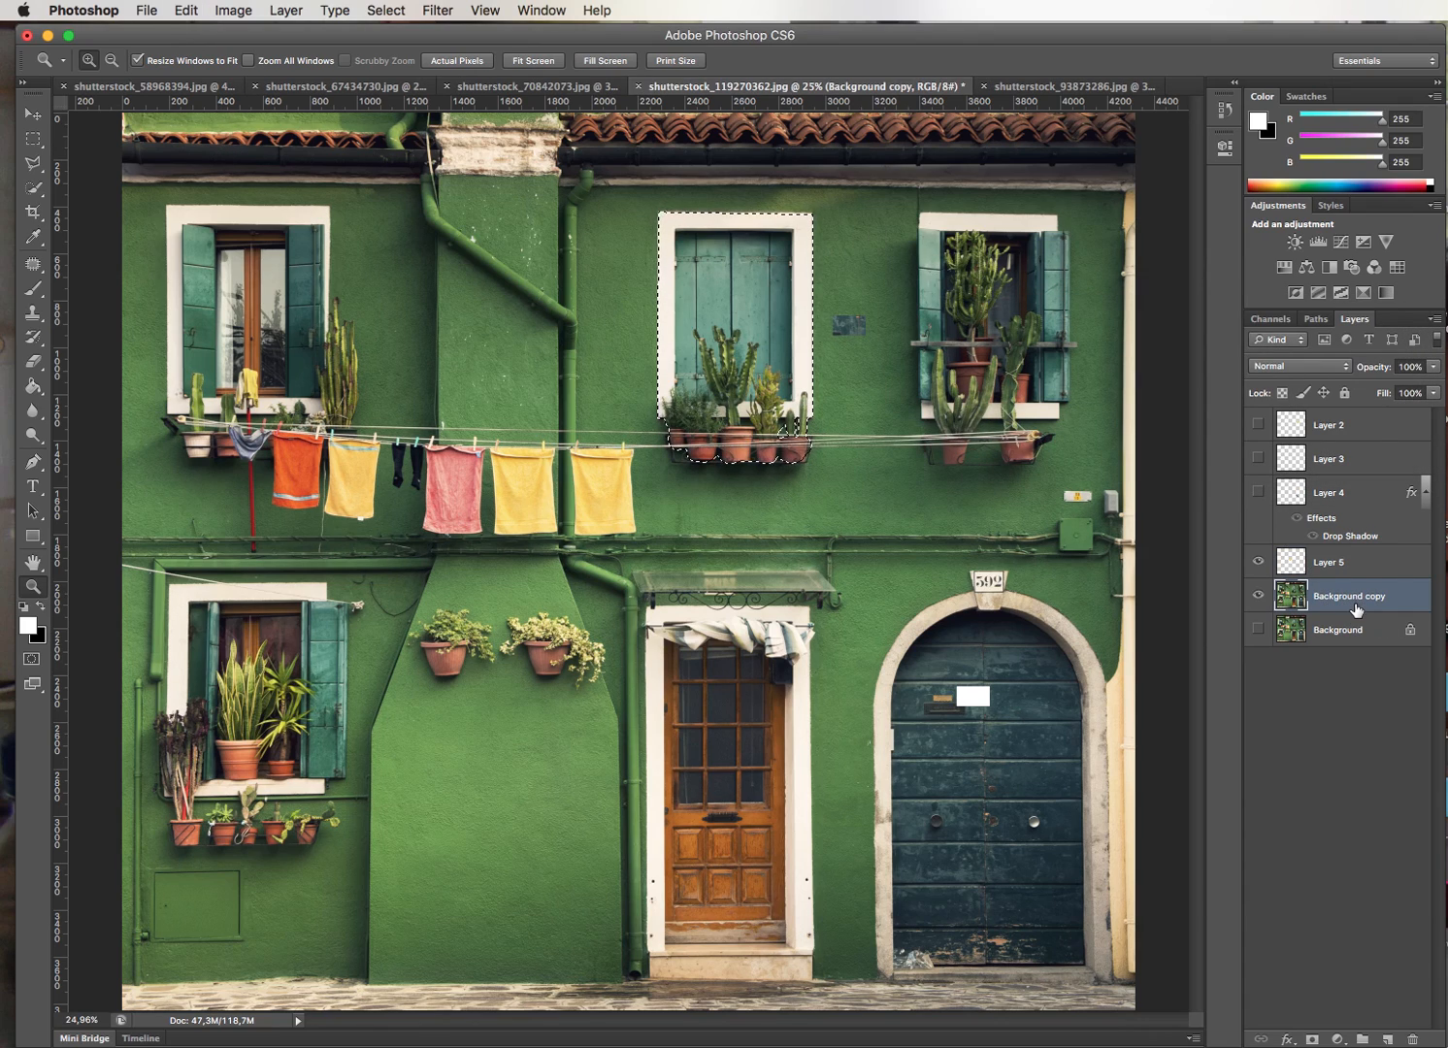
{"action": "key", "text": "super+j"}
Move the duplicated window down and right over the arched door's left edge, and inspect its edges up close
{"action": "left_click", "coordinate": [33, 115]}
{"action": "left_click_drag", "start_coordinate": [724, 396], "coordinate": [848, 603]}
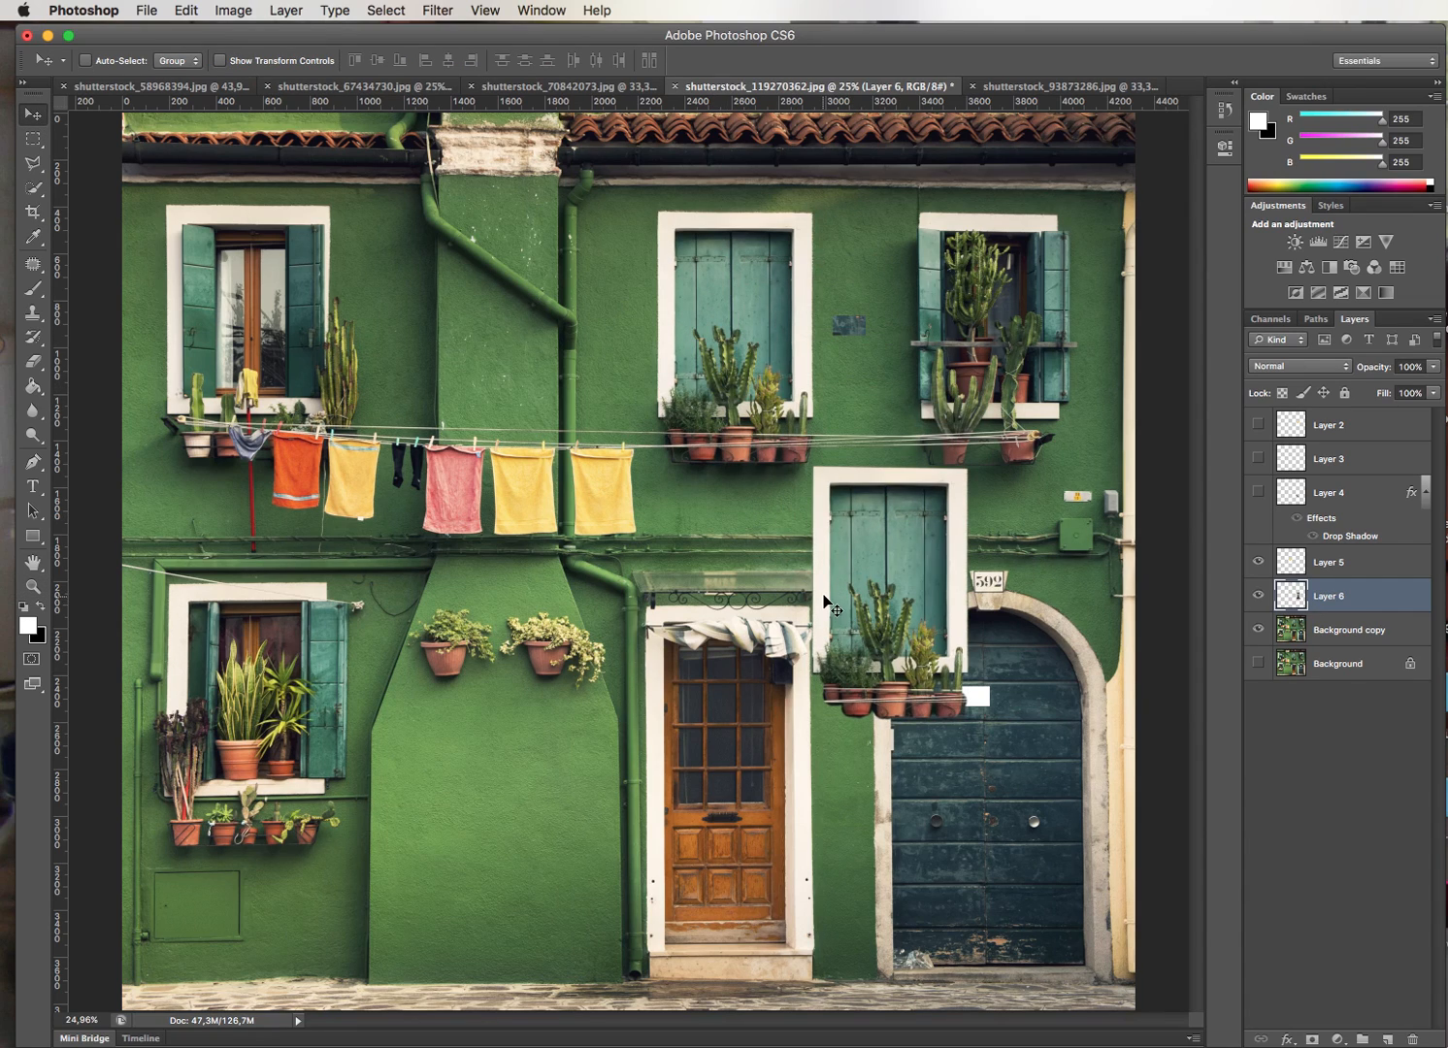
{"action": "left_click", "coordinate": [33, 586]}
{"action": "left_click_drag", "start_coordinate": [719, 451], "coordinate": [1092, 563]}
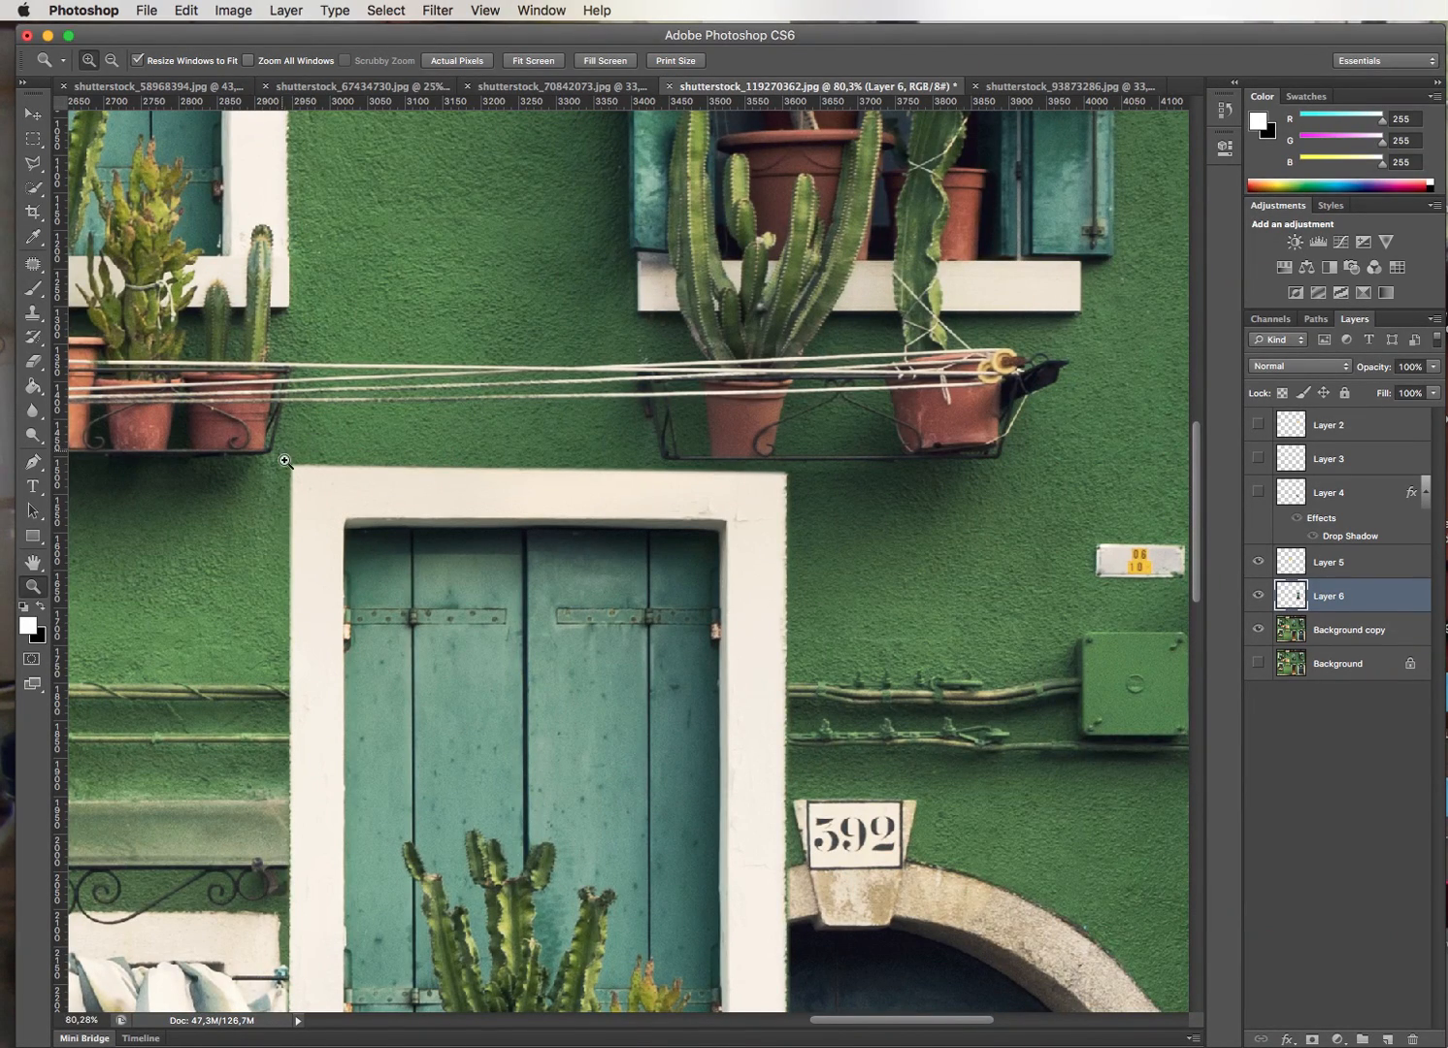
{"action": "left_click_drag", "start_coordinate": [766, 795], "coordinate": [772, 419]}
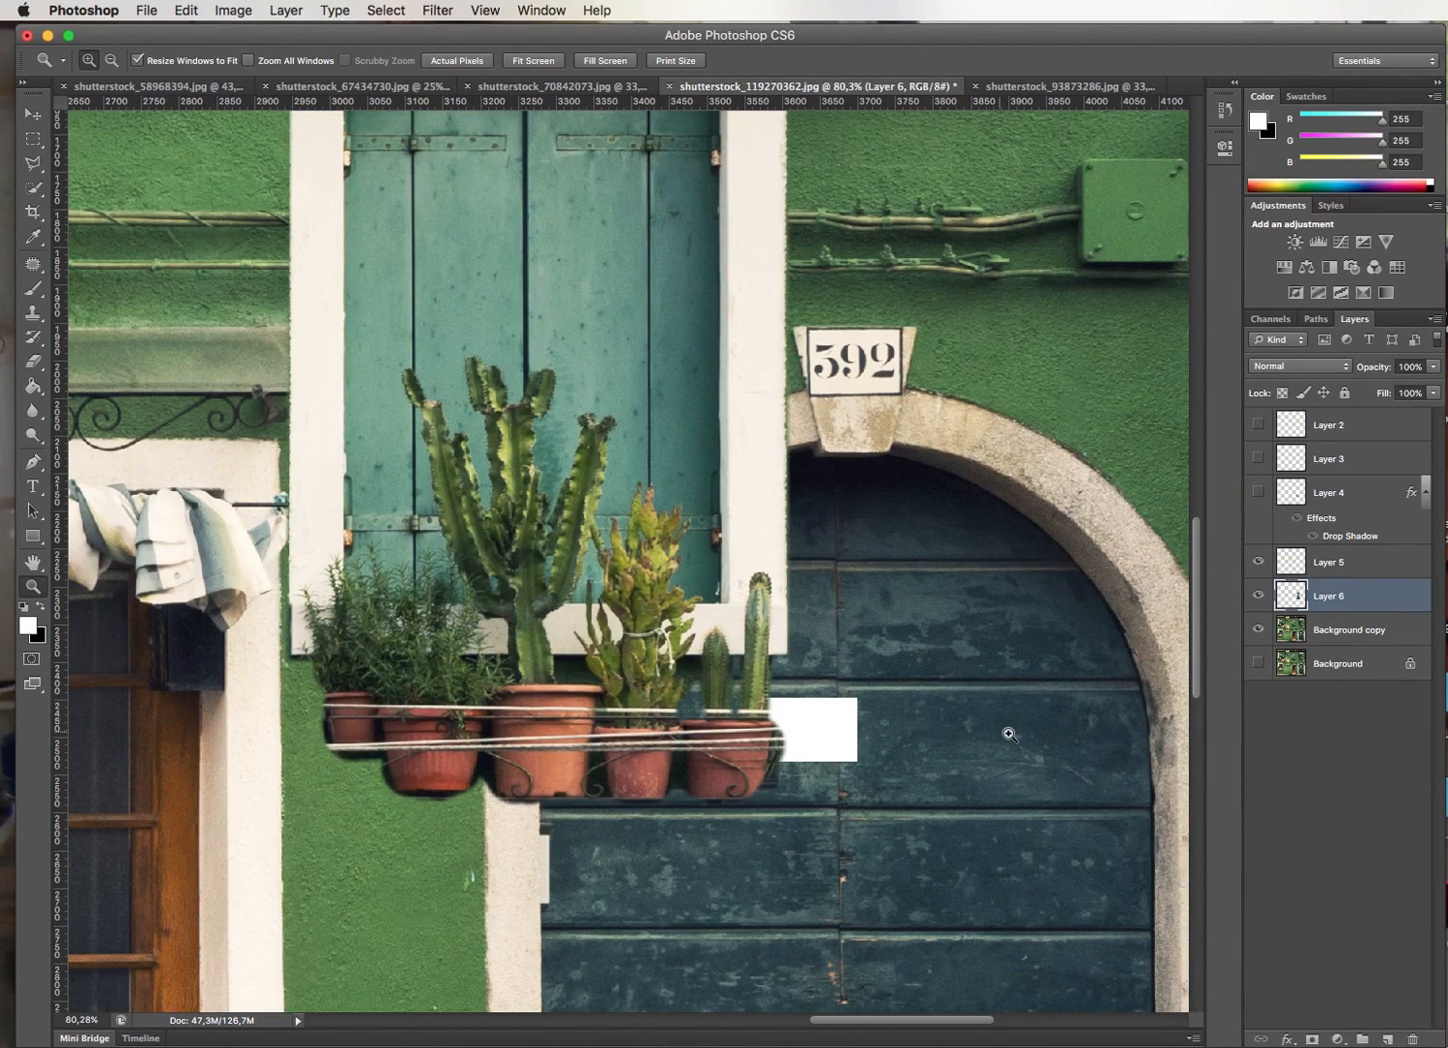